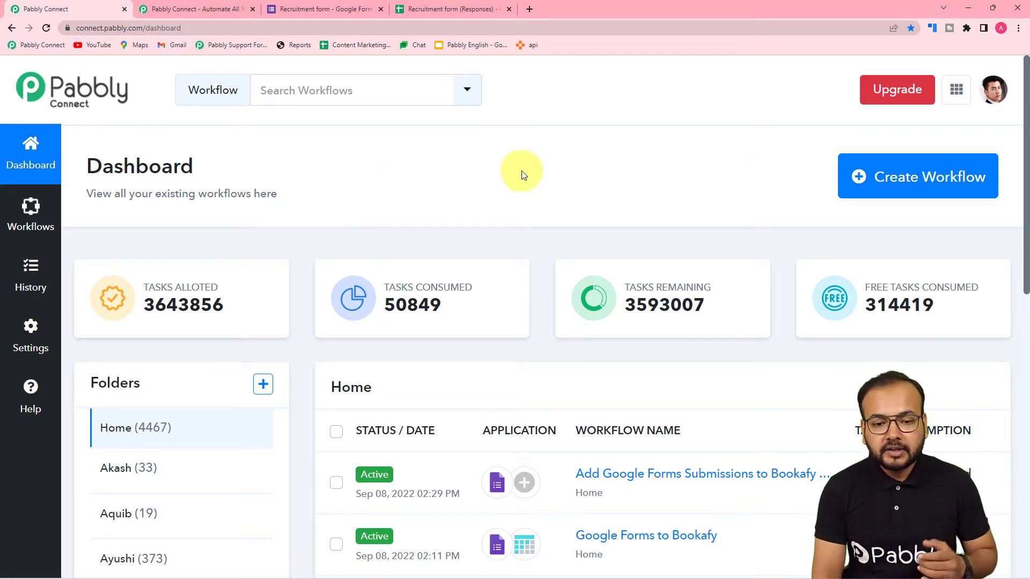
Step: Create a new workflow named "Recruitment Automation"
{"action": "left_click", "coordinate": [897, 178]}
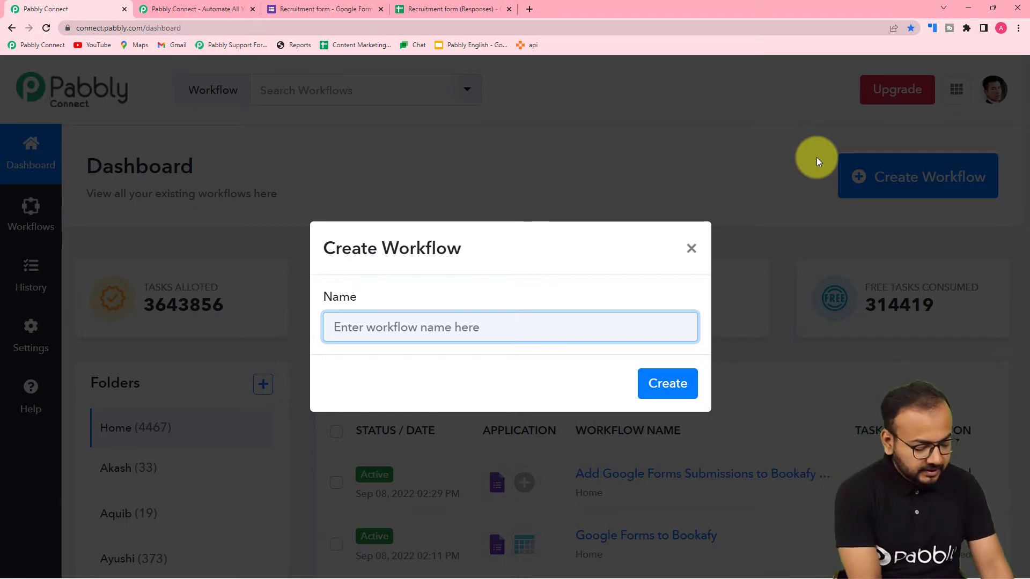
{"action": "type", "text": "Recr"}
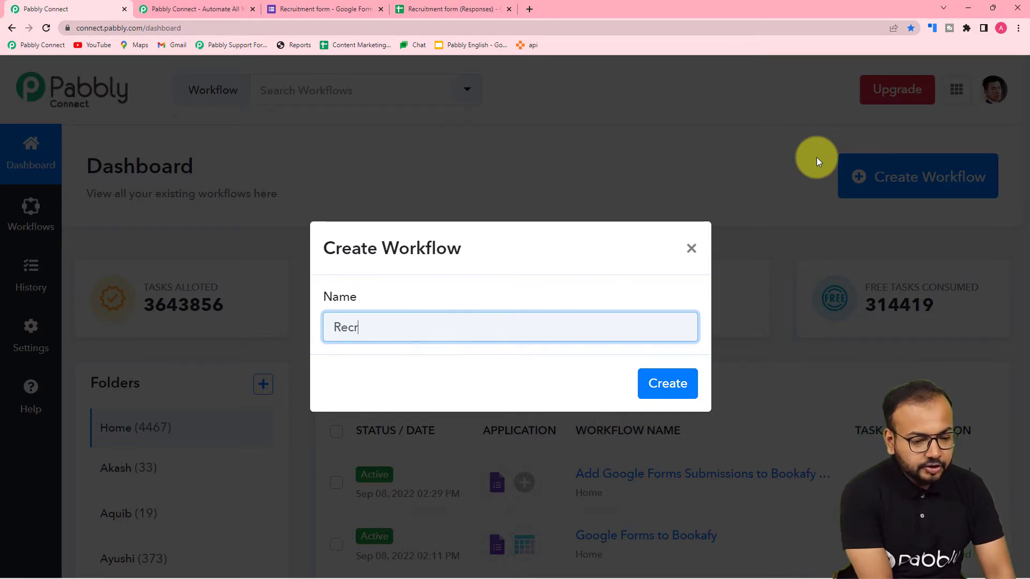
{"action": "type", "text": "uitme"}
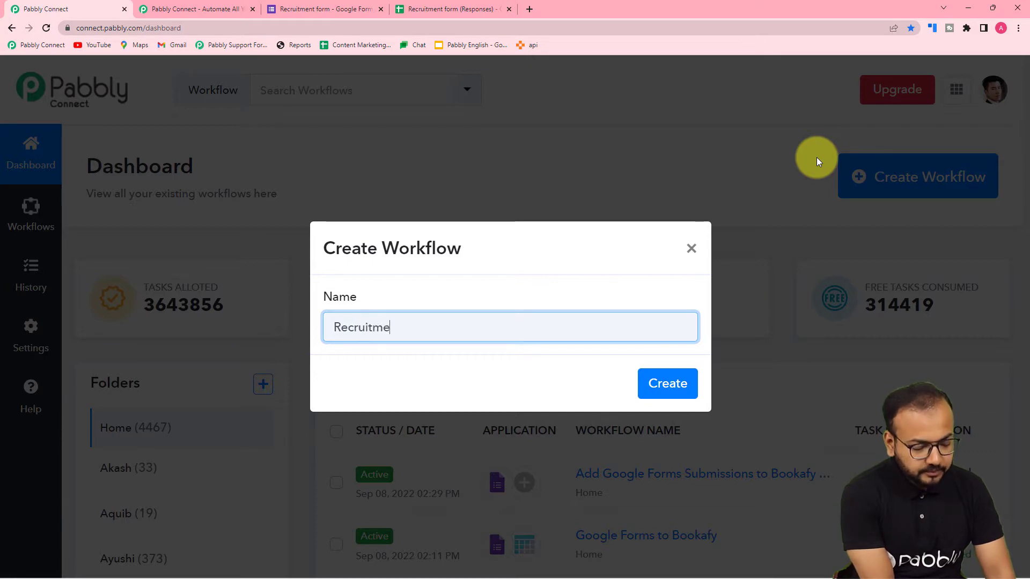
{"action": "type", "text": "nt Automation"}
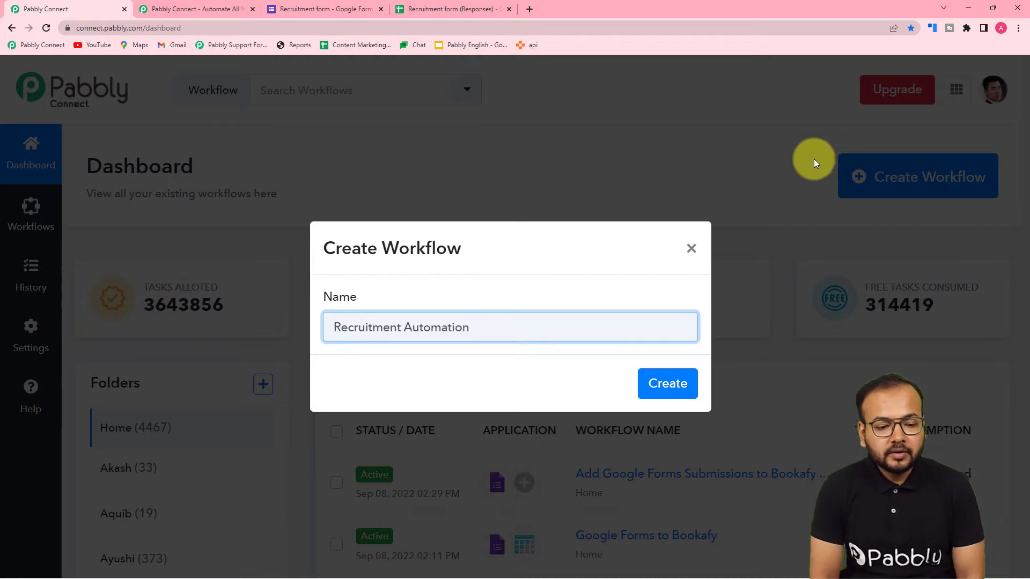
{"action": "left_click", "coordinate": [667, 387]}
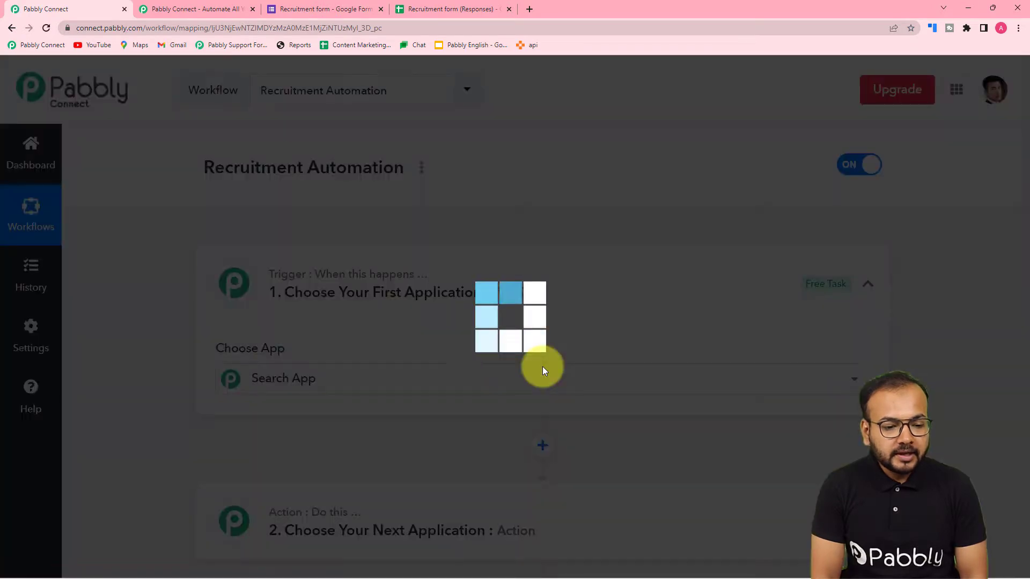
Step: Look over the workflow's trigger and action sections and the questions in the Recruitment form
{"action": "scroll", "coordinate": [188, 375], "scroll_direction": "down", "scroll_amount": 6}
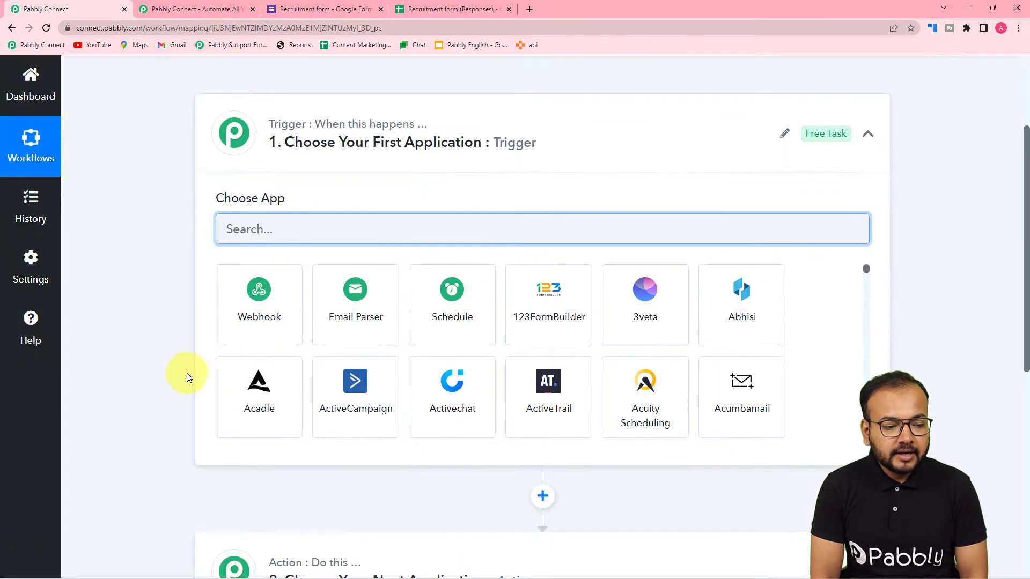
{"action": "scroll", "coordinate": [378, 426], "scroll_direction": "up", "scroll_amount": 3}
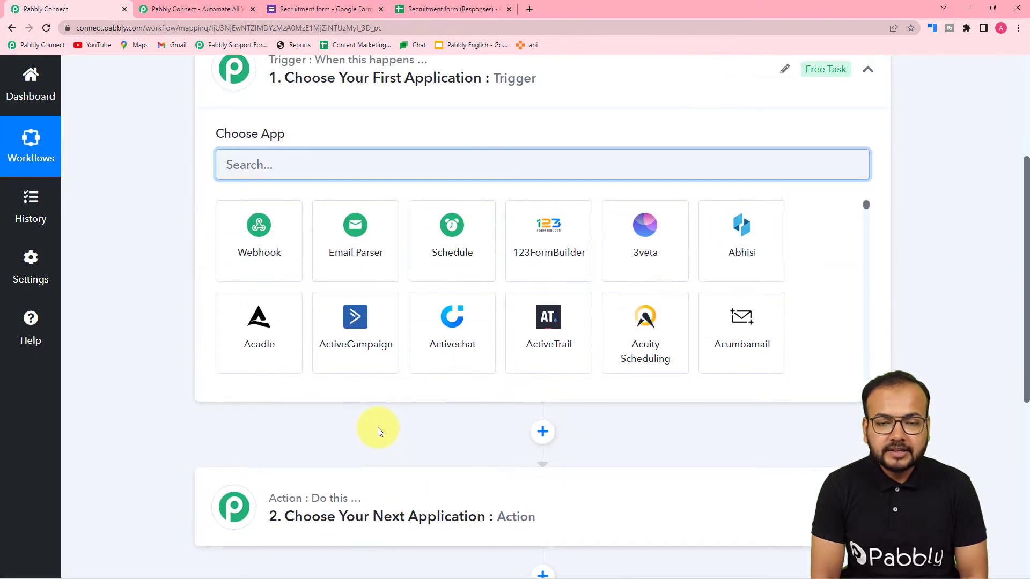
{"action": "scroll", "coordinate": [209, 387], "scroll_direction": "up", "scroll_amount": 4}
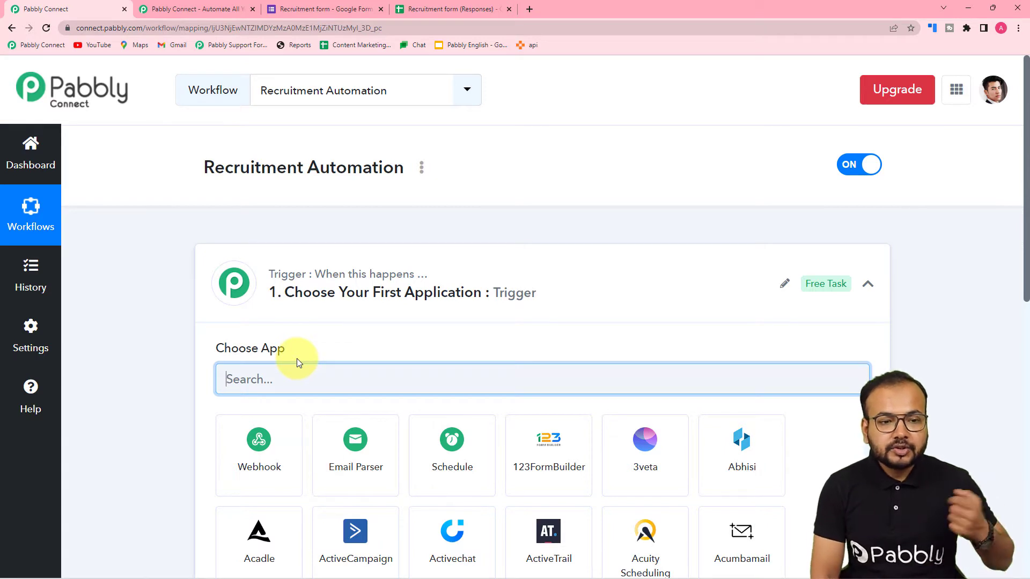
{"action": "scroll", "coordinate": [297, 359], "scroll_direction": "down", "scroll_amount": 6}
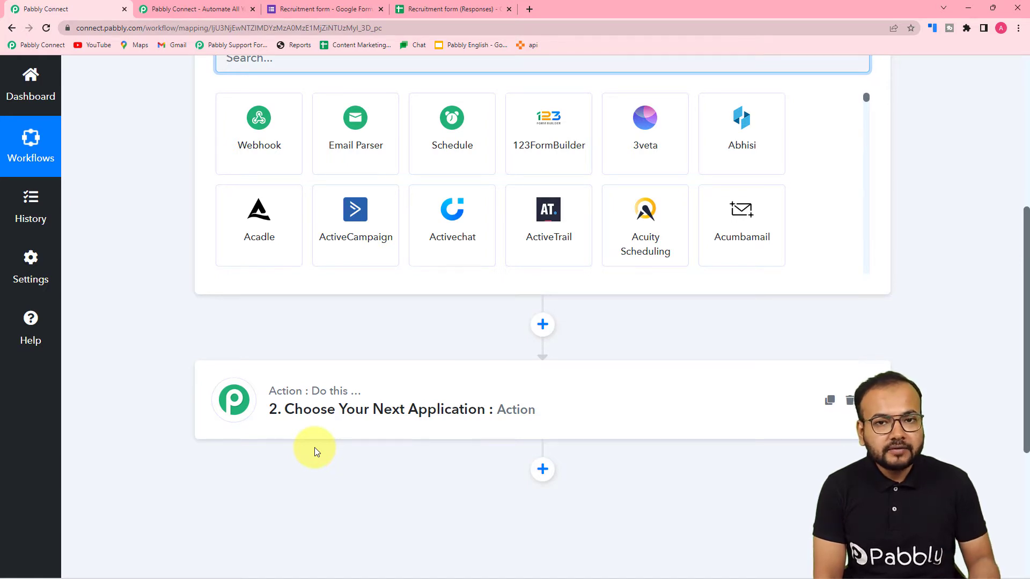
{"action": "scroll", "coordinate": [314, 447], "scroll_direction": "up", "scroll_amount": 5}
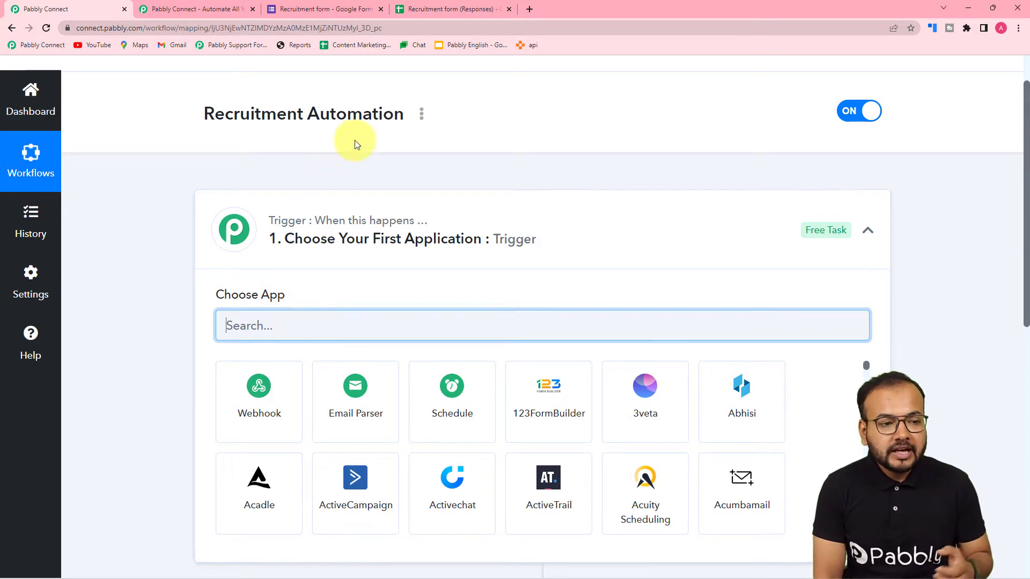
{"action": "left_click", "coordinate": [324, 9]}
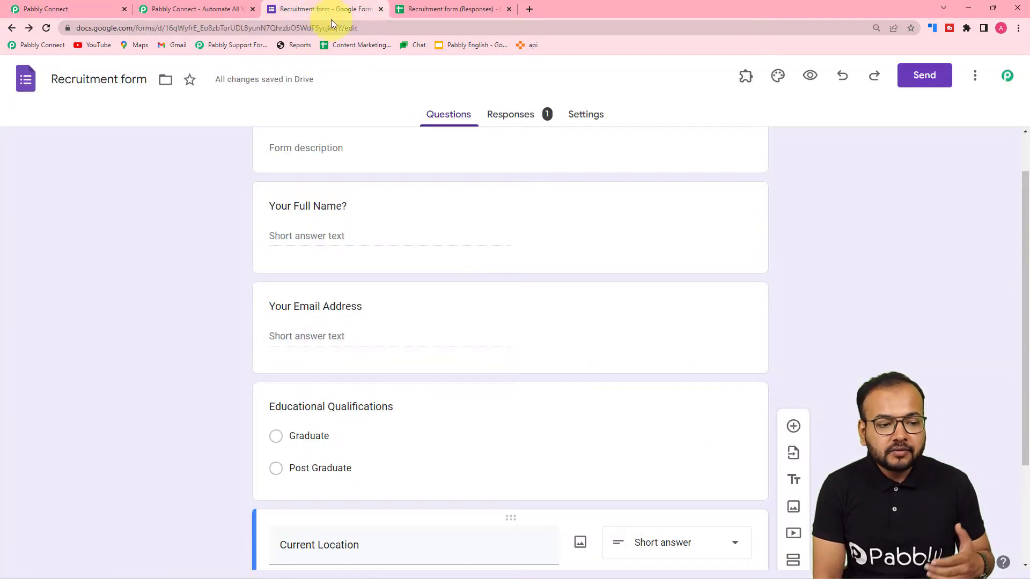
{"action": "scroll", "coordinate": [372, 271], "scroll_direction": "up", "scroll_amount": 1}
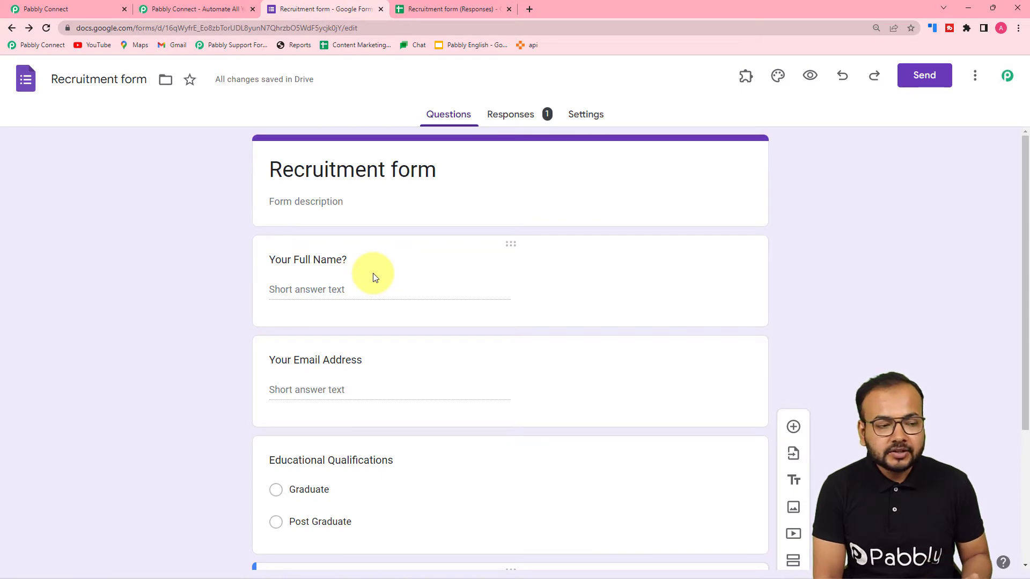
Step: Set the workflow's trigger app to Google Forms with the trigger event New Response Received
{"action": "left_click", "coordinate": [43, 8]}
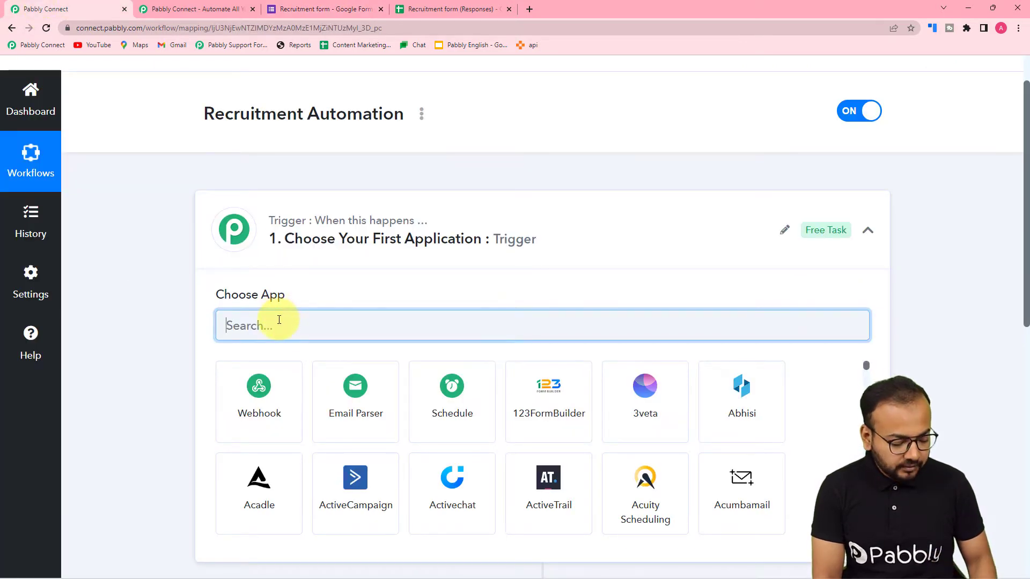
{"action": "type", "text": "goo"}
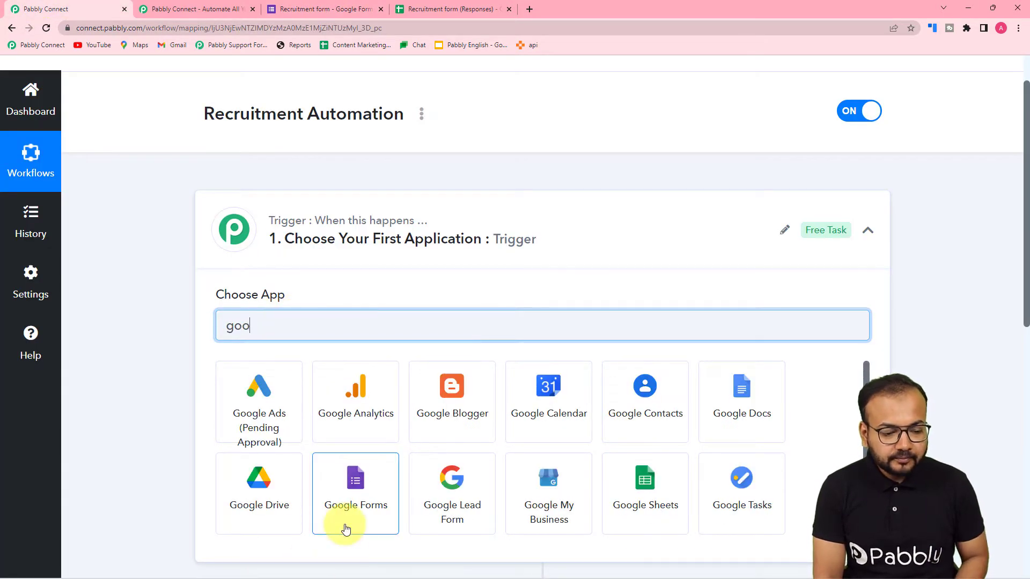
{"action": "left_click", "coordinate": [346, 529]}
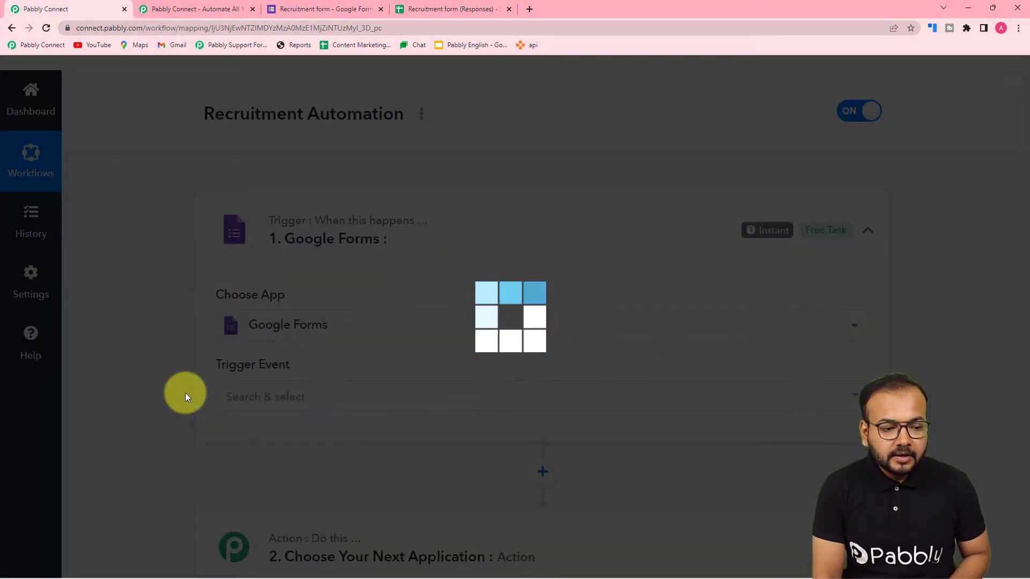
{"action": "scroll", "coordinate": [185, 393], "scroll_direction": "down", "scroll_amount": 1}
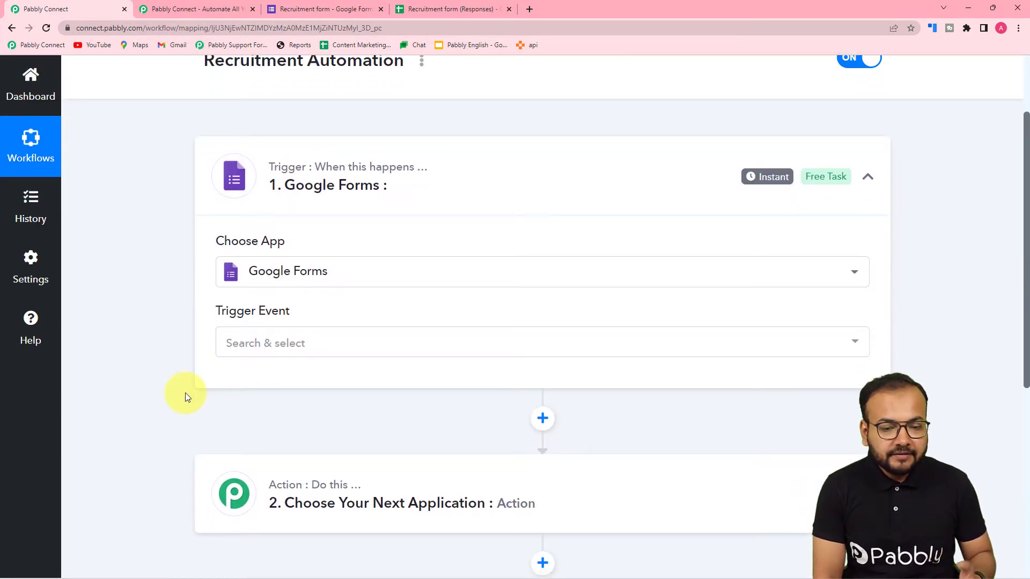
{"action": "left_click", "coordinate": [253, 350]}
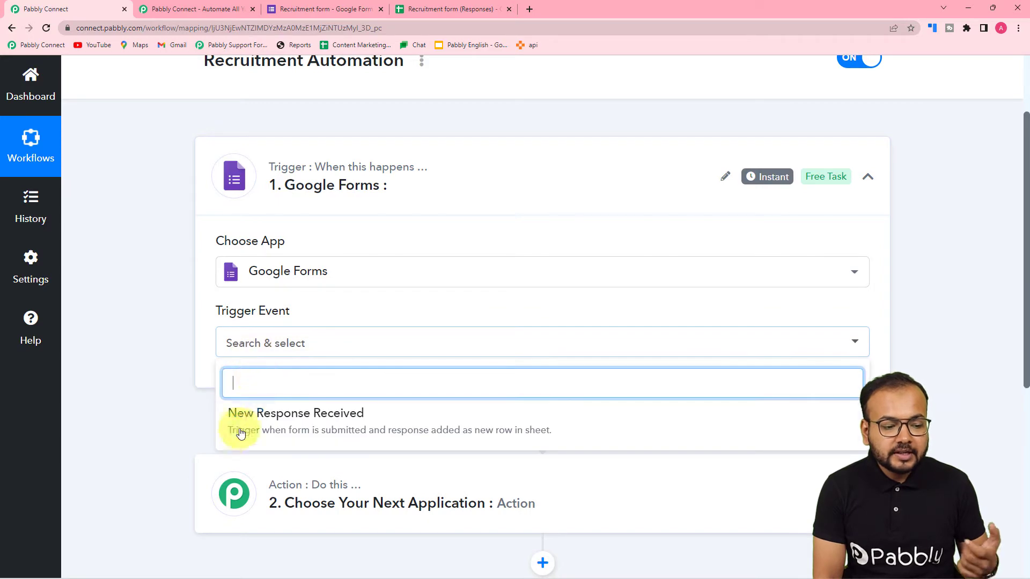
{"action": "left_click", "coordinate": [308, 432]}
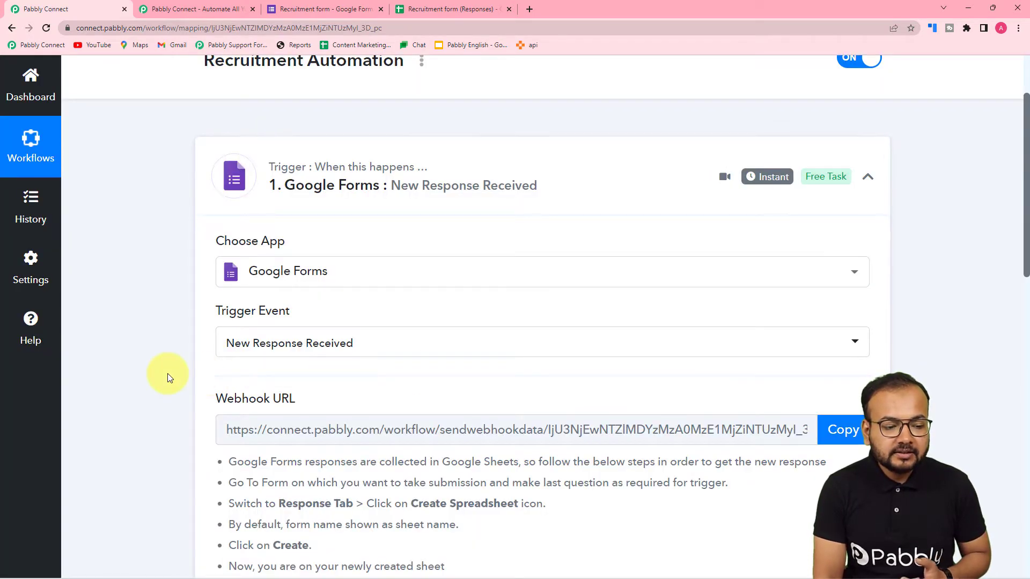
Step: Switch to the incognito browser window holding the recruitment form and its response sheet, and close the Gmail inbox there
{"action": "scroll", "coordinate": [167, 373], "scroll_direction": "down", "scroll_amount": 4}
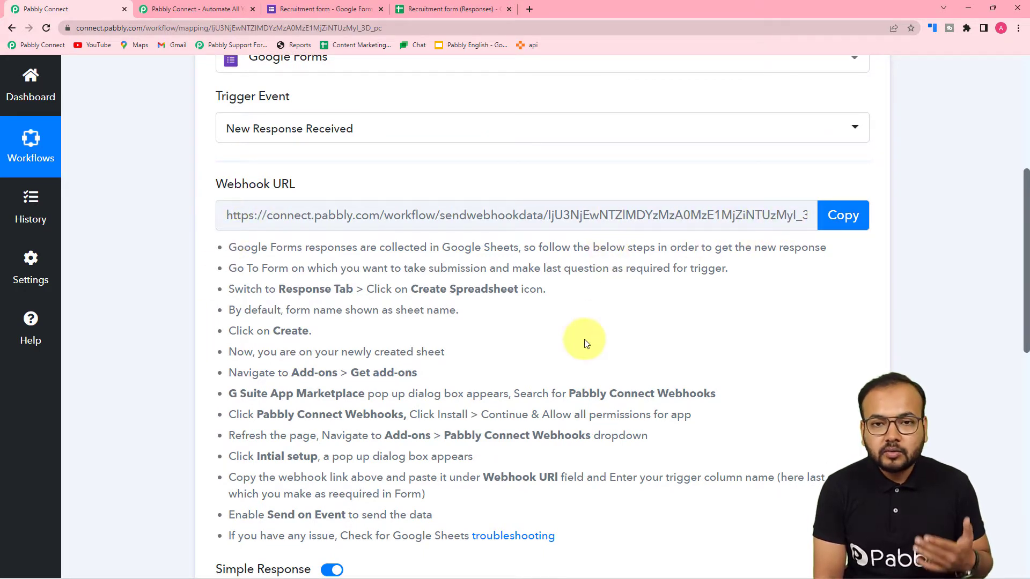
{"action": "scroll", "coordinate": [585, 343], "scroll_direction": "down", "scroll_amount": 2}
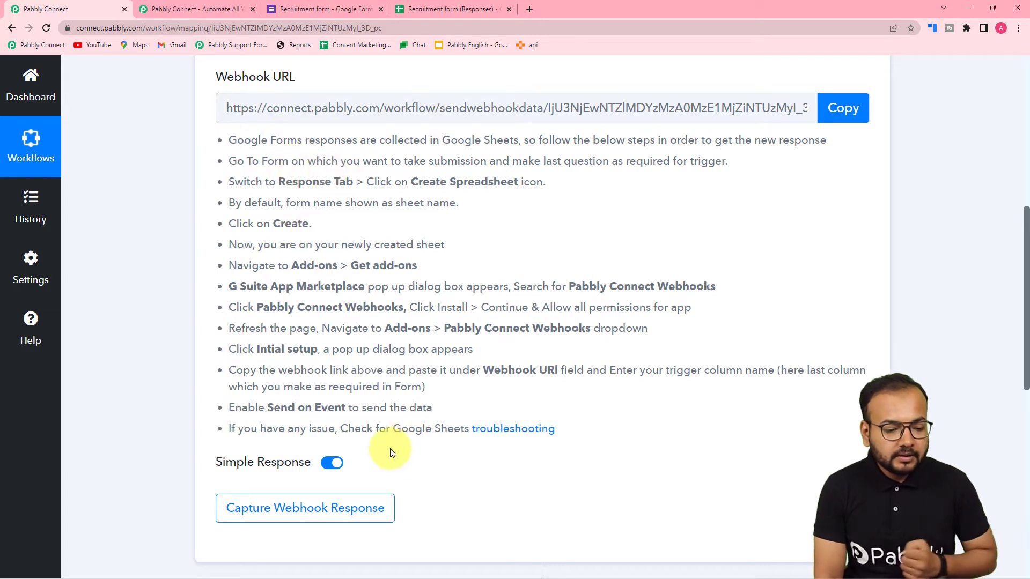
{"action": "left_click", "coordinate": [354, 514]}
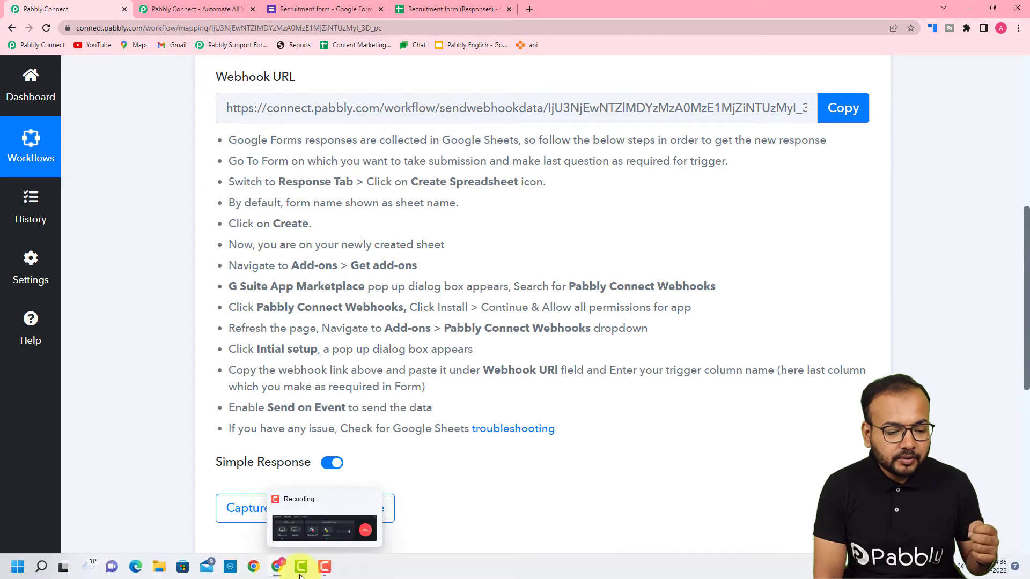
{"action": "left_click", "coordinate": [294, 539]}
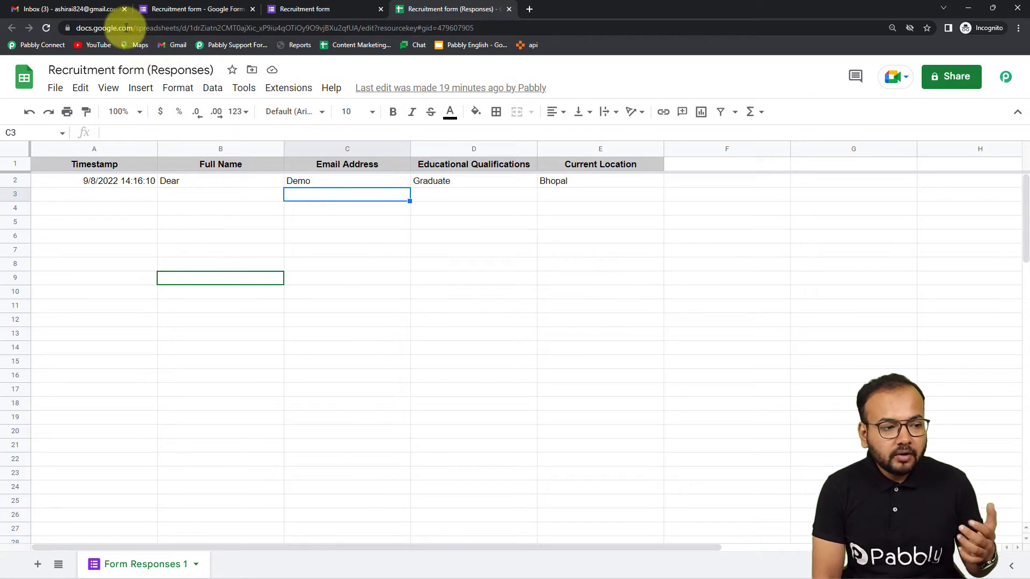
{"action": "left_click", "coordinate": [125, 9]}
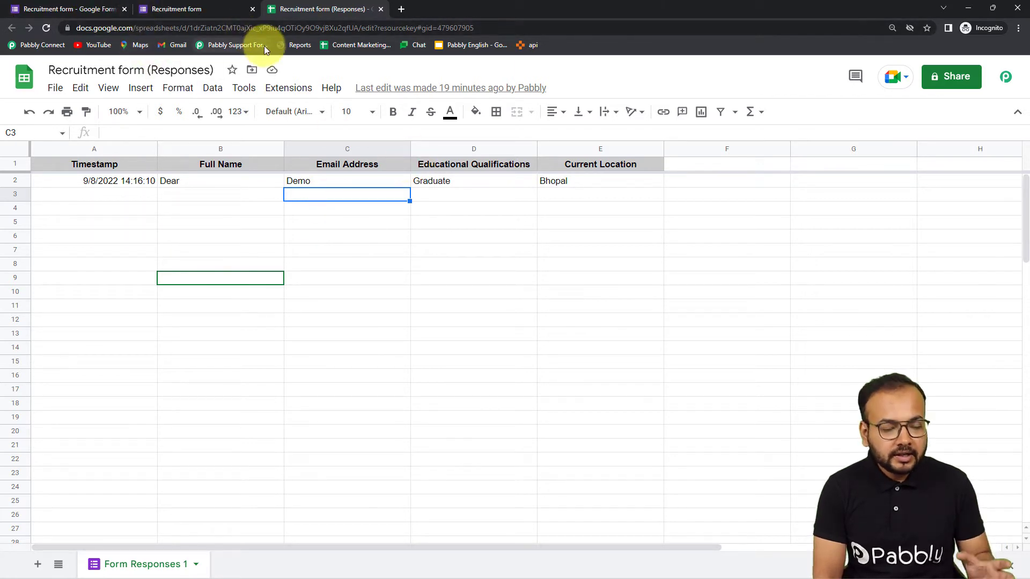
Step: Examine the live Recruitment form's fields, the form's responses summary and the columns of the linked response spreadsheet
{"action": "left_click", "coordinate": [207, 9]}
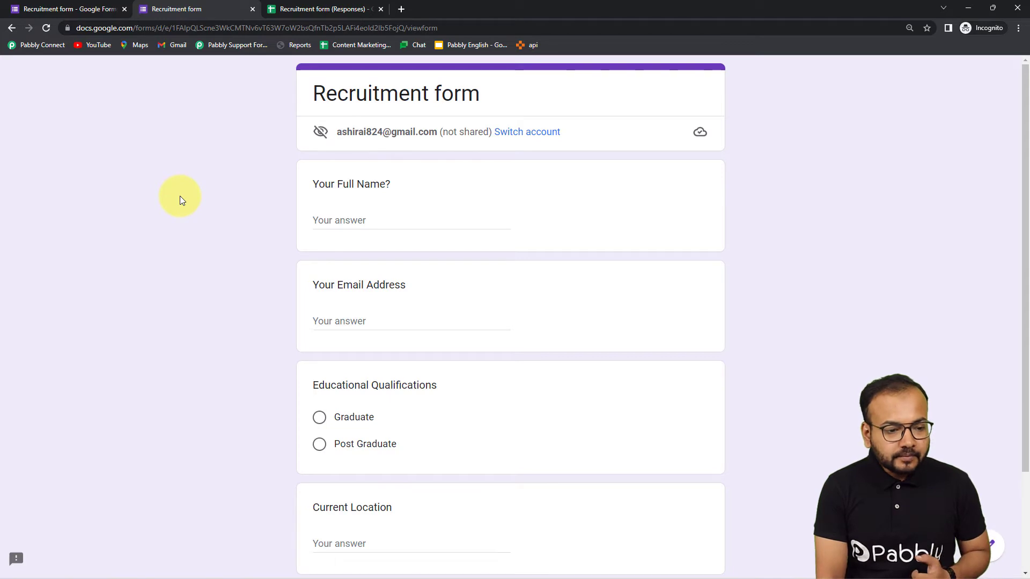
{"action": "scroll", "coordinate": [179, 195], "scroll_direction": "down", "scroll_amount": 2}
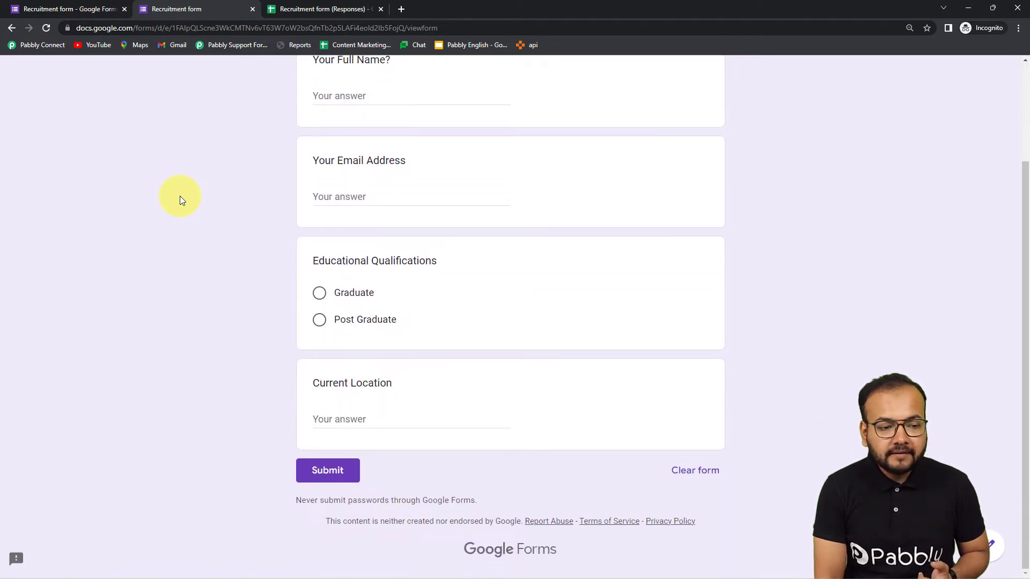
{"action": "scroll", "coordinate": [183, 198], "scroll_direction": "up", "scroll_amount": 3}
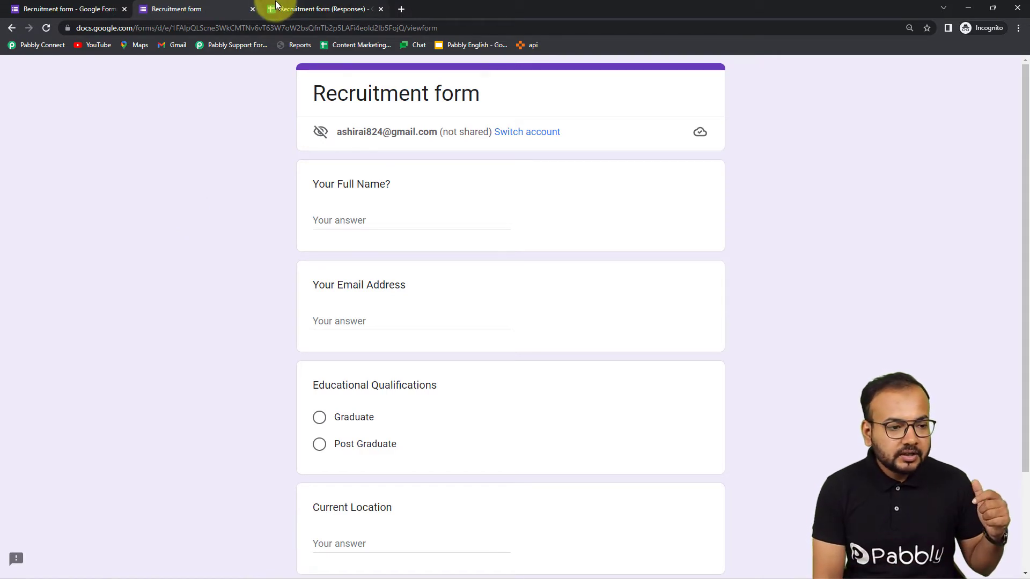
{"action": "left_click", "coordinate": [295, 8]}
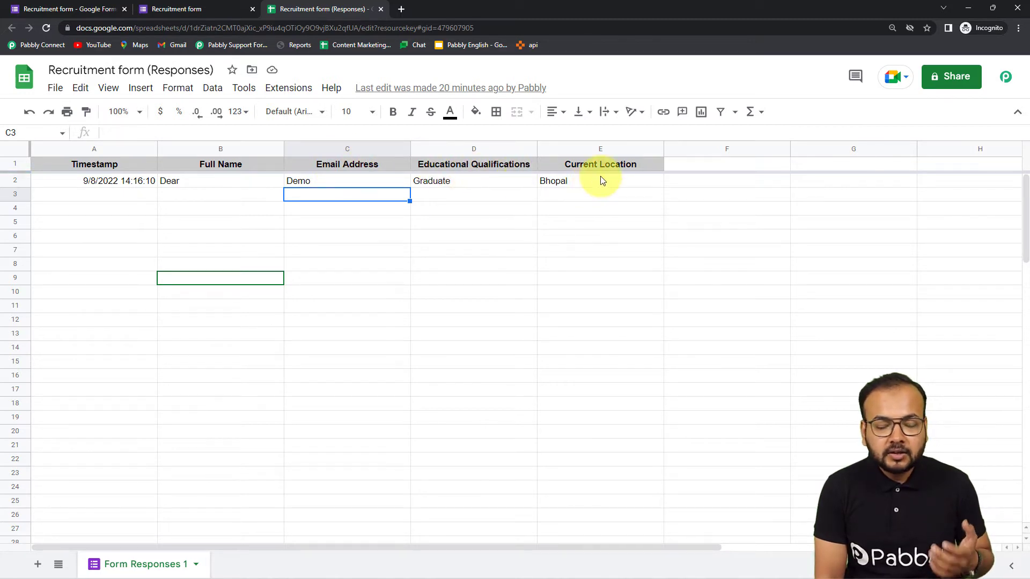
{"action": "left_click", "coordinate": [79, 8]}
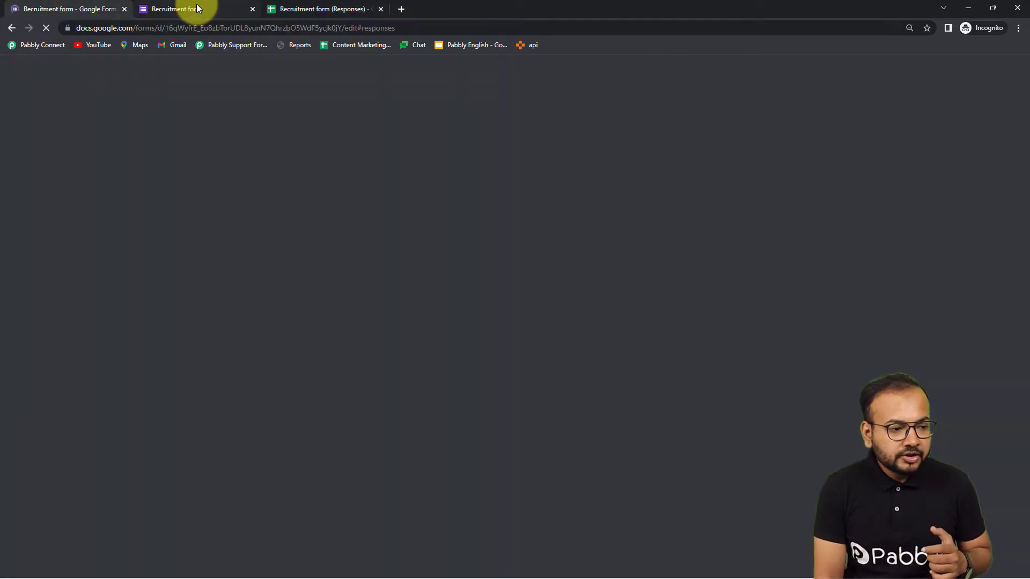
{"action": "left_click", "coordinate": [197, 8]}
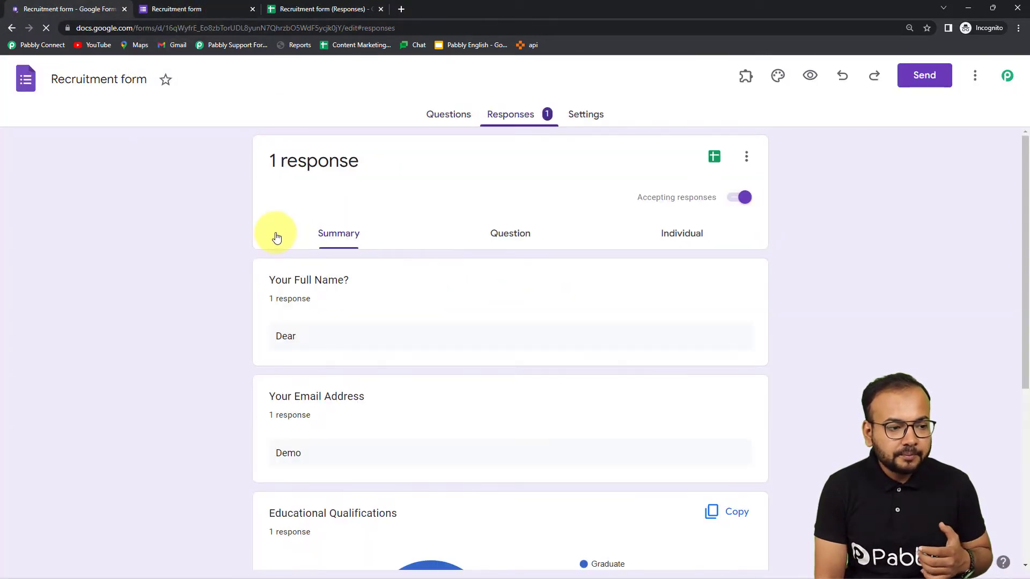
{"action": "left_click", "coordinate": [206, 11]}
{"action": "scroll", "coordinate": [246, 201], "scroll_direction": "down", "scroll_amount": 3}
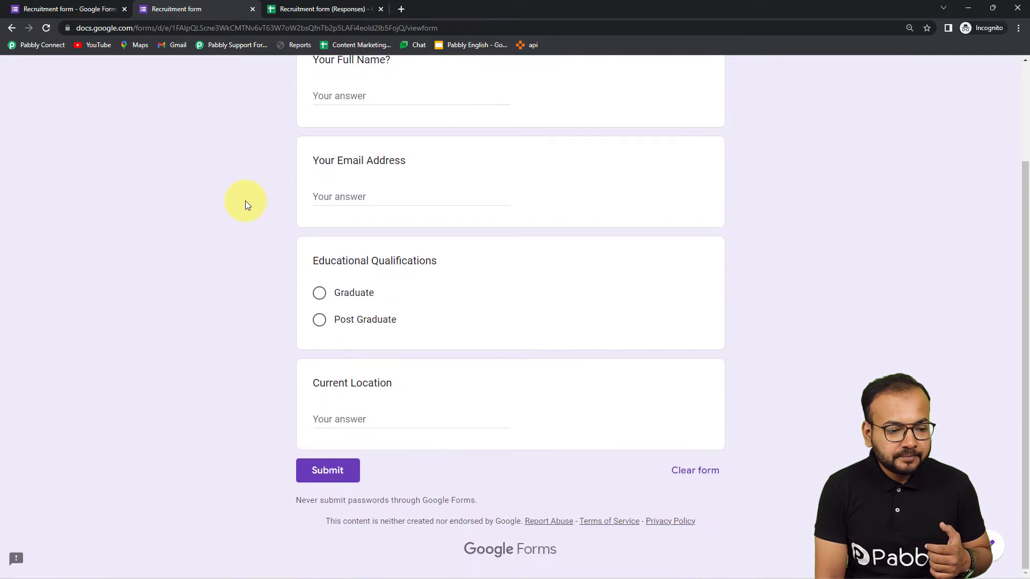
{"action": "left_click", "coordinate": [328, 9]}
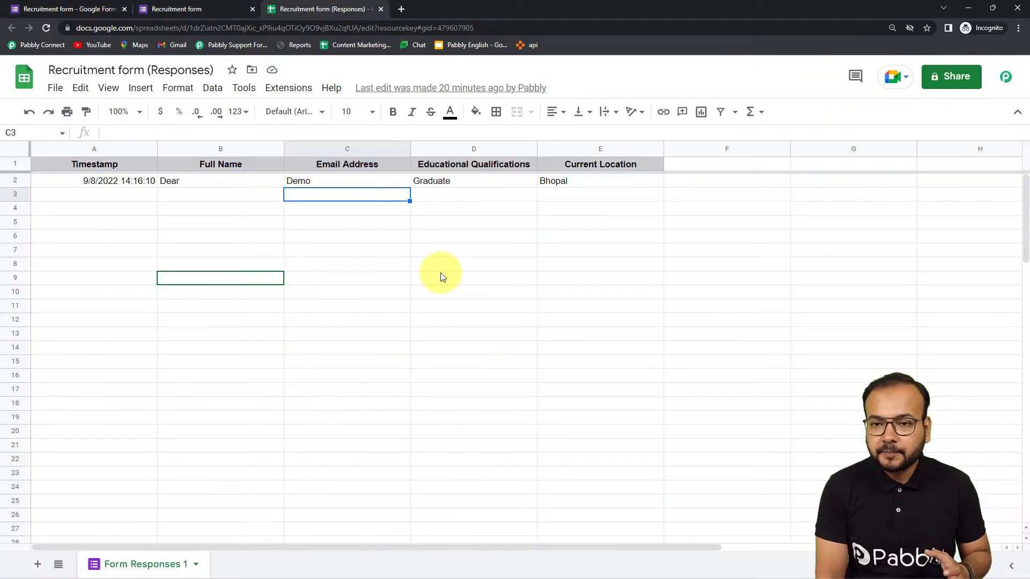
Step: Search the Google Workspace Marketplace for the Pabbly Connect Webhooks add-on, close the marketplace and reload the response spreadsheet
{"action": "left_click", "coordinate": [299, 90]}
{"action": "mouse_move", "coordinate": [293, 118]}
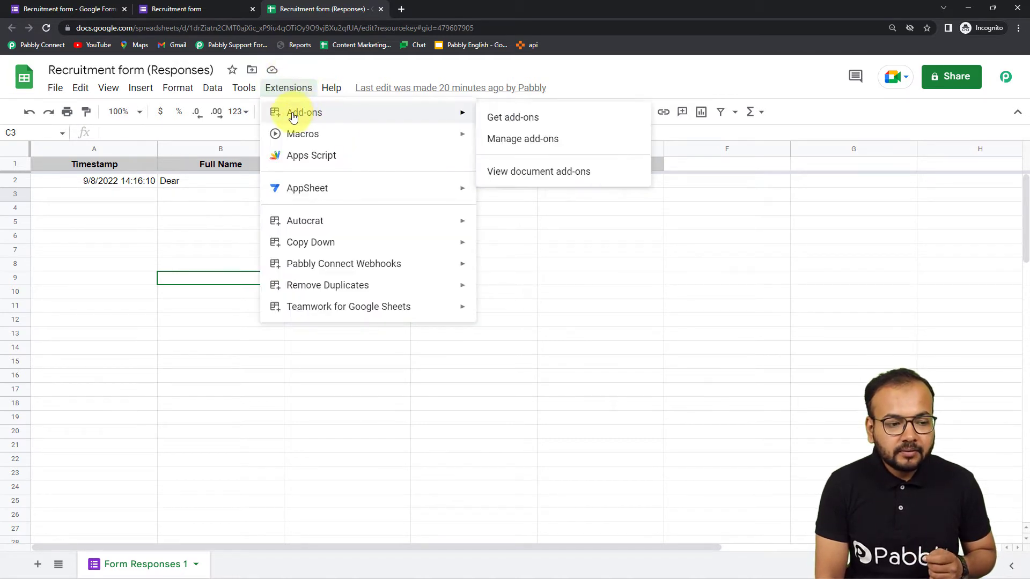
{"action": "left_click", "coordinate": [500, 118]}
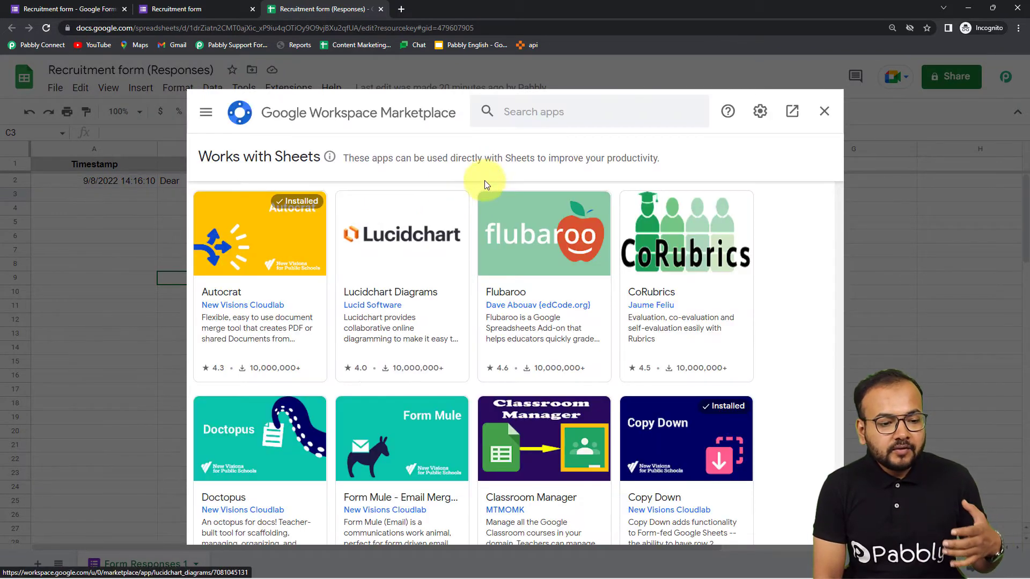
{"action": "left_click", "coordinate": [533, 110]}
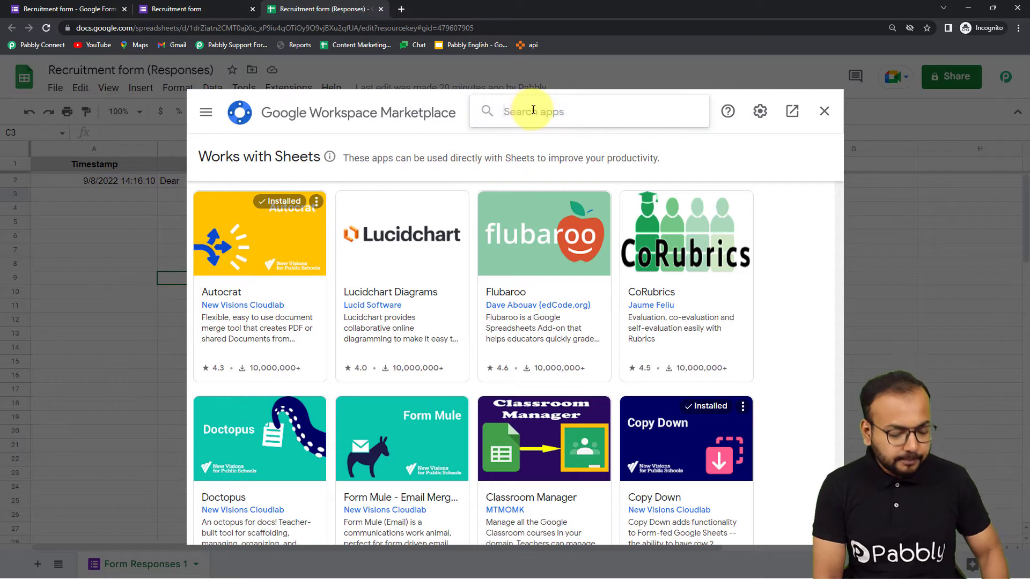
{"action": "type", "text": "pabb"}
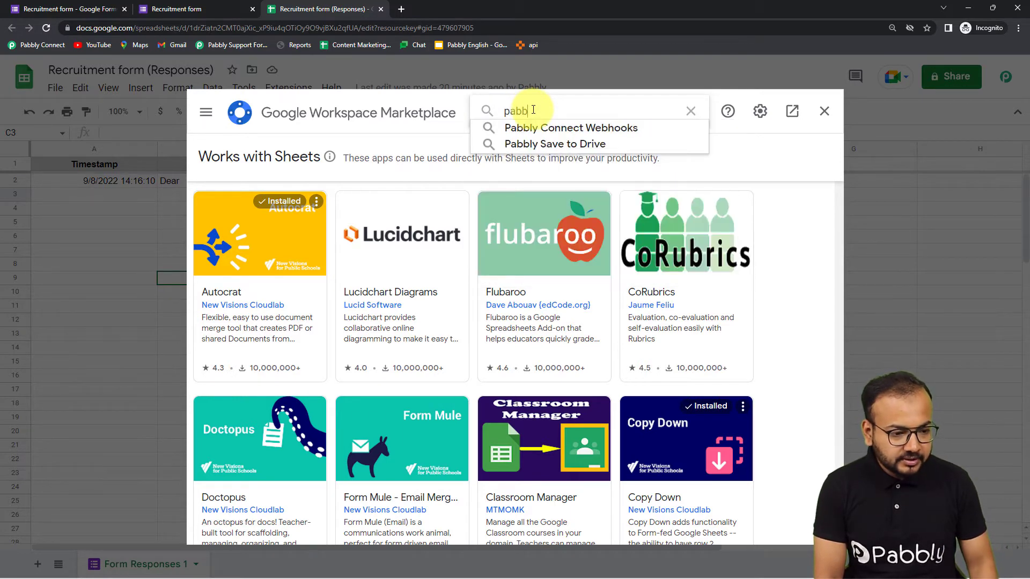
{"action": "left_click", "coordinate": [594, 129]}
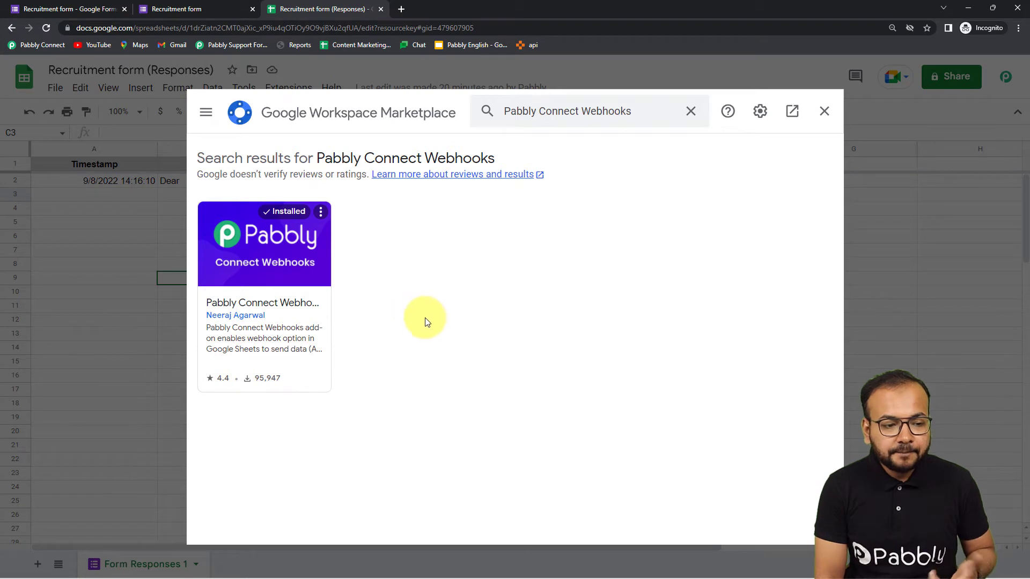
{"action": "left_click", "coordinate": [824, 111]}
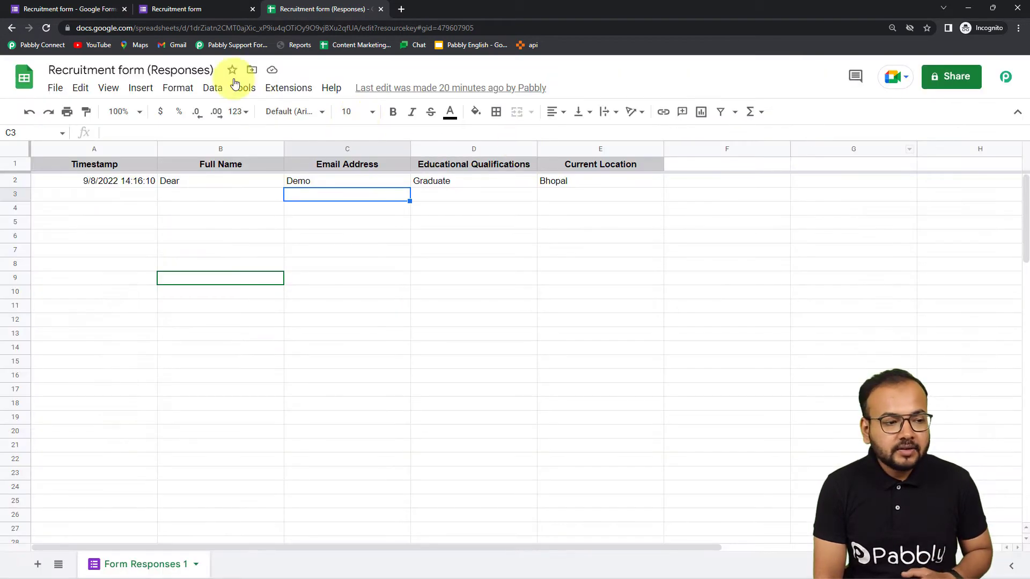
{"action": "left_click", "coordinate": [47, 27]}
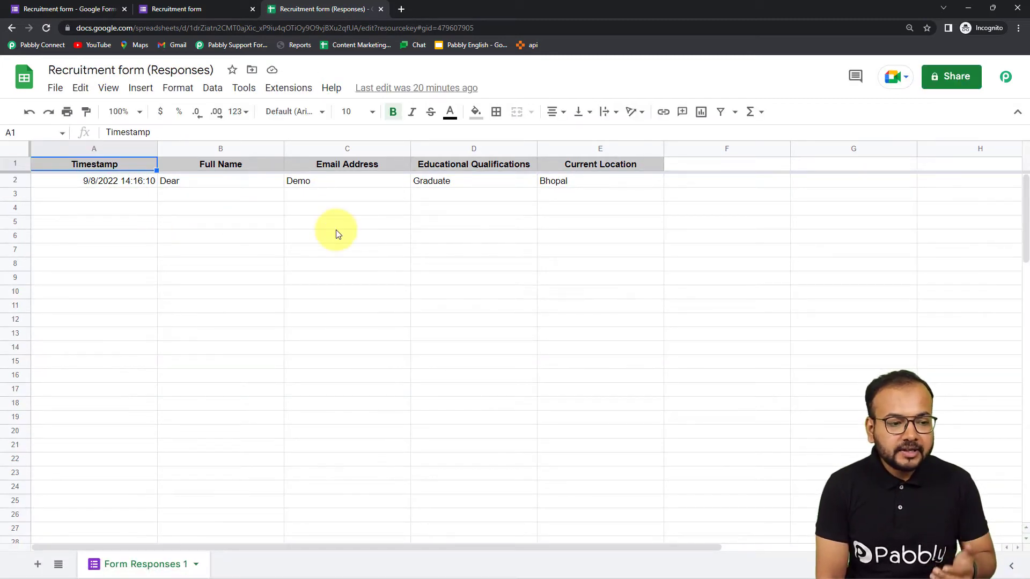
Step: View the Webhook URL and Trigger Column fields in the Pabbly Connect Webhooks add-on's Initial Setup, and close it
{"action": "left_click", "coordinate": [271, 88]}
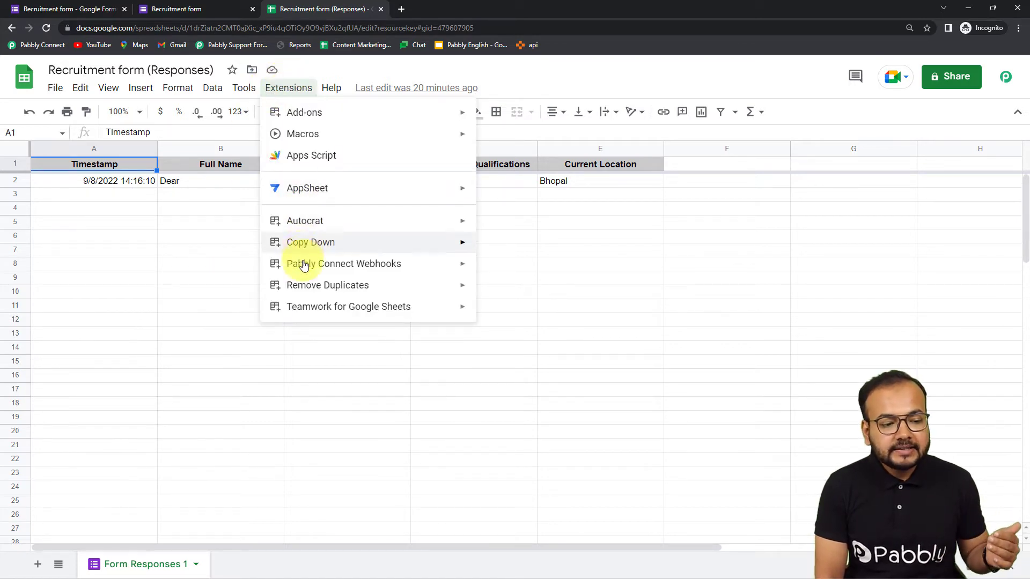
{"action": "mouse_move", "coordinate": [300, 268]}
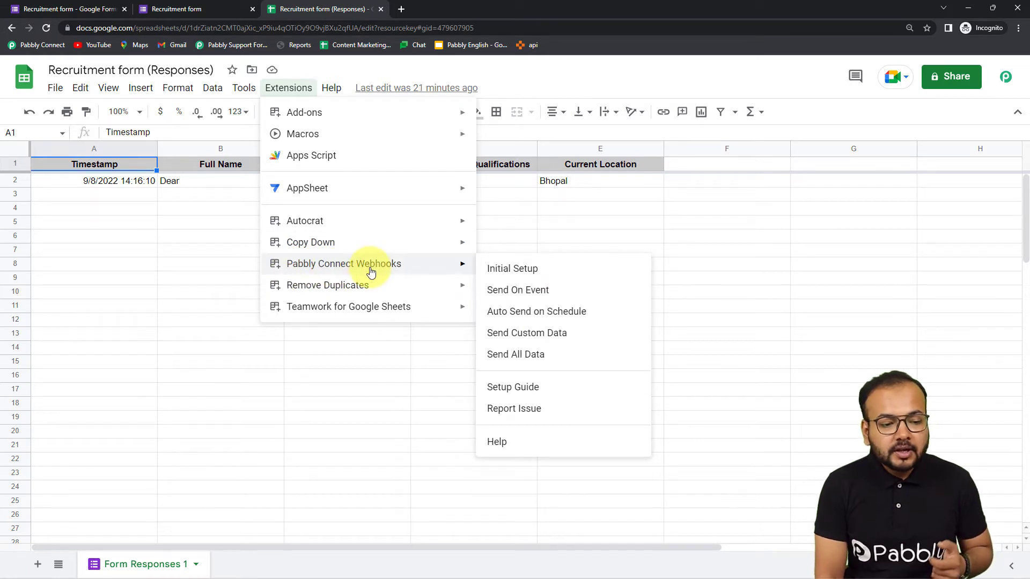
{"action": "left_click", "coordinate": [524, 269]}
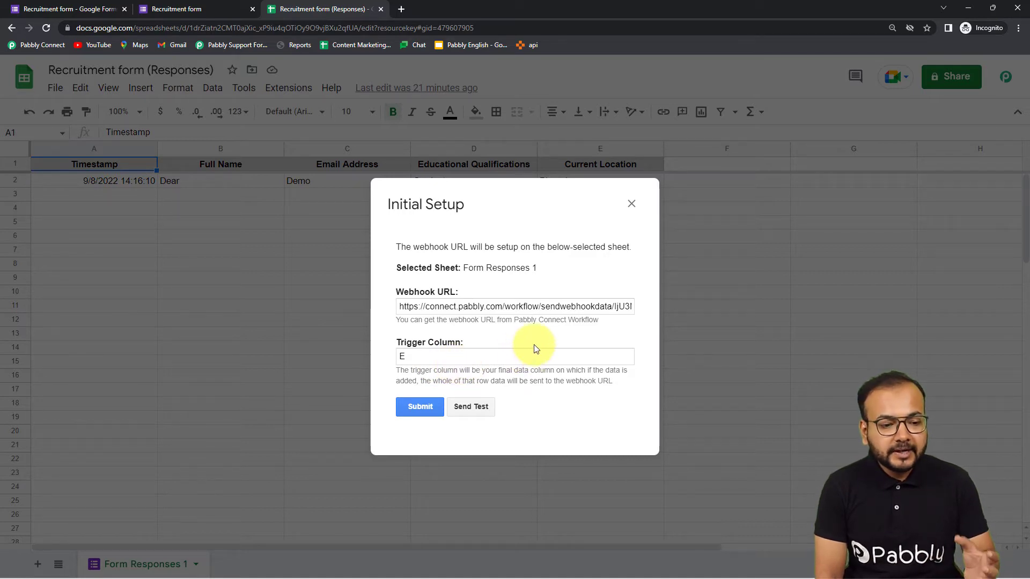
{"action": "left_click", "coordinate": [631, 204]}
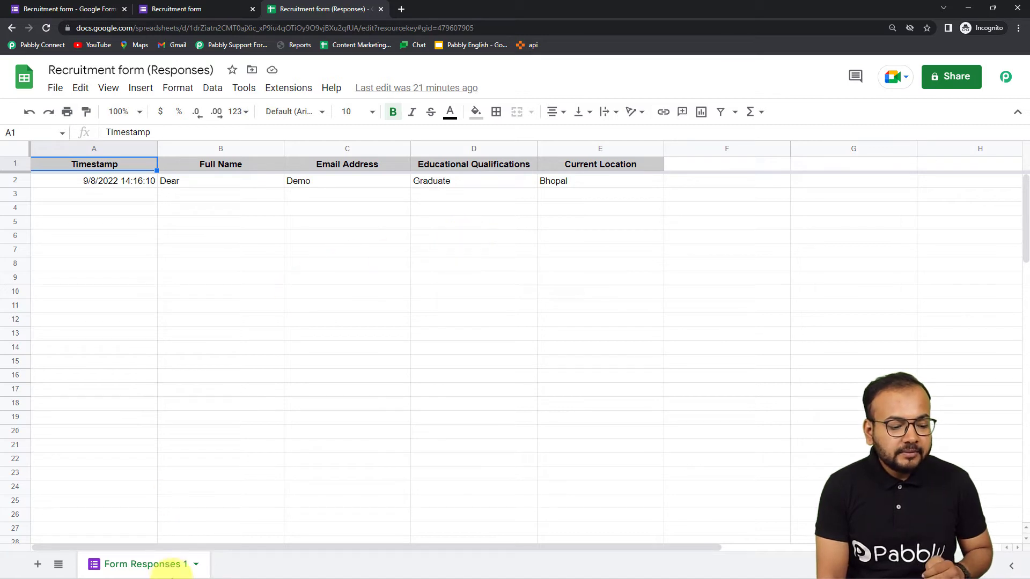
Step: Copy the trigger's webhook URL from the Pabbly Connect workflow and return to the response spreadsheet in the incognito window
{"action": "mouse_move", "coordinate": [275, 575]}
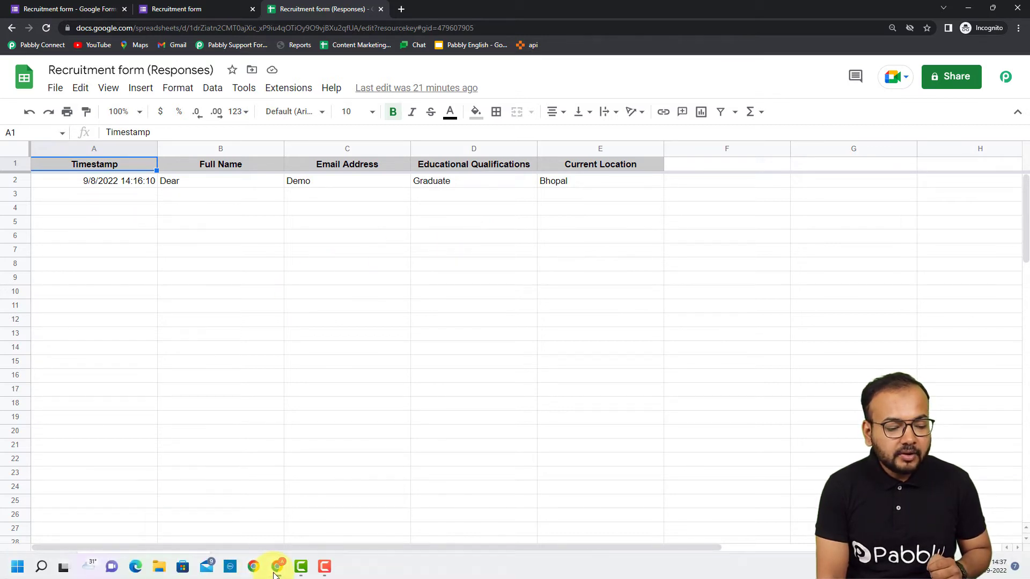
{"action": "left_click", "coordinate": [240, 523]}
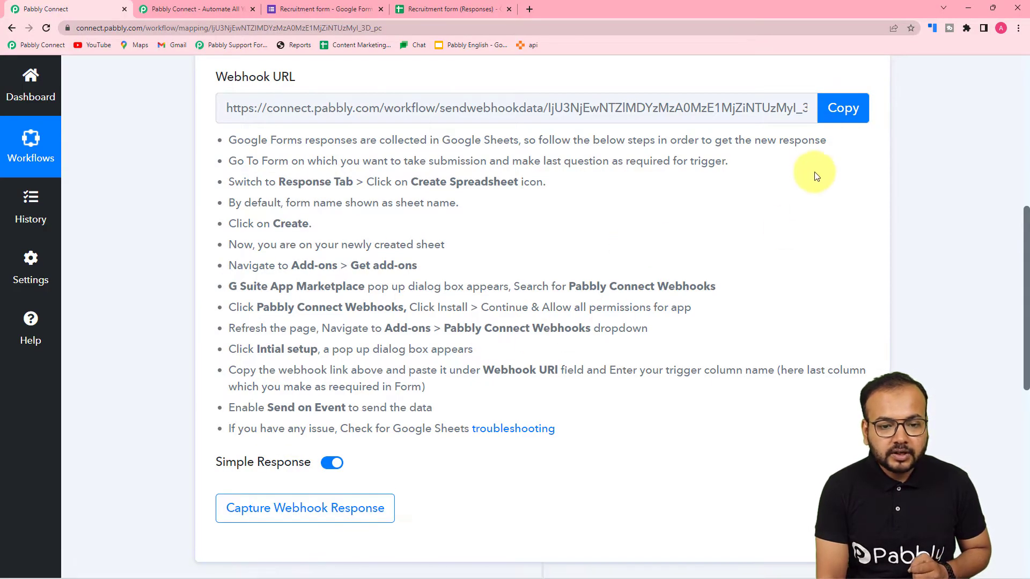
{"action": "left_click", "coordinate": [840, 108]}
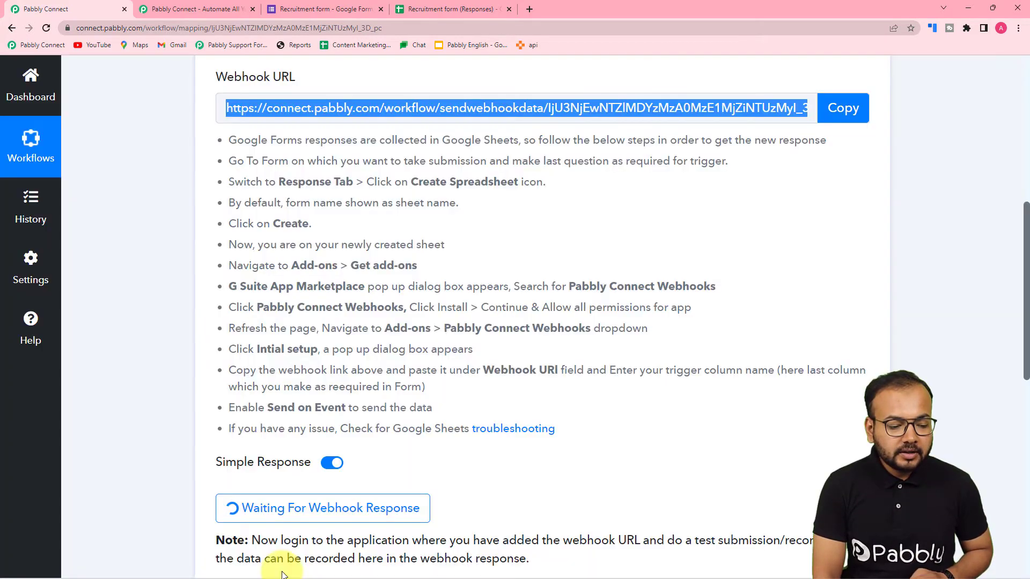
{"action": "mouse_move", "coordinate": [275, 574]}
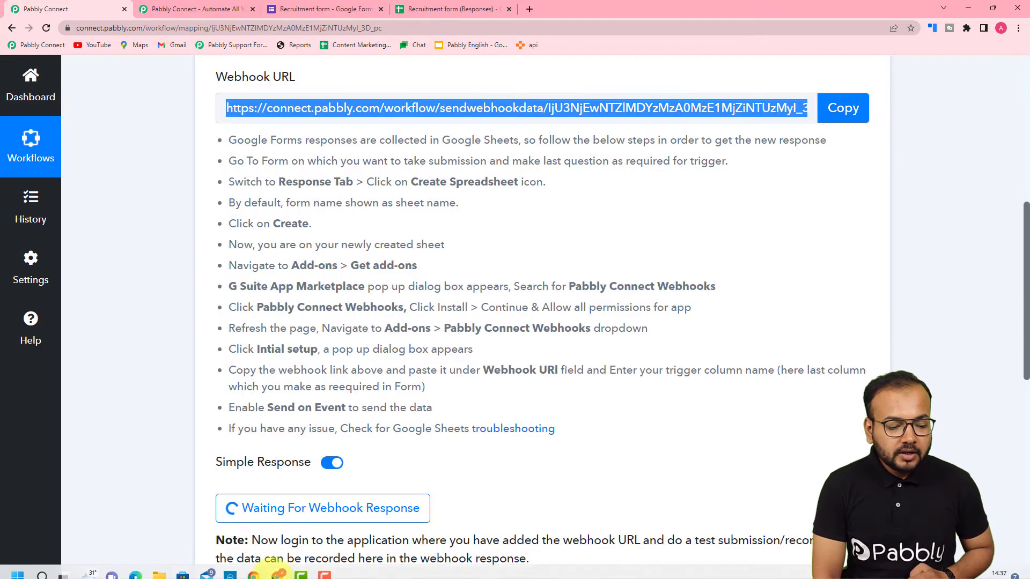
{"action": "left_click", "coordinate": [287, 524]}
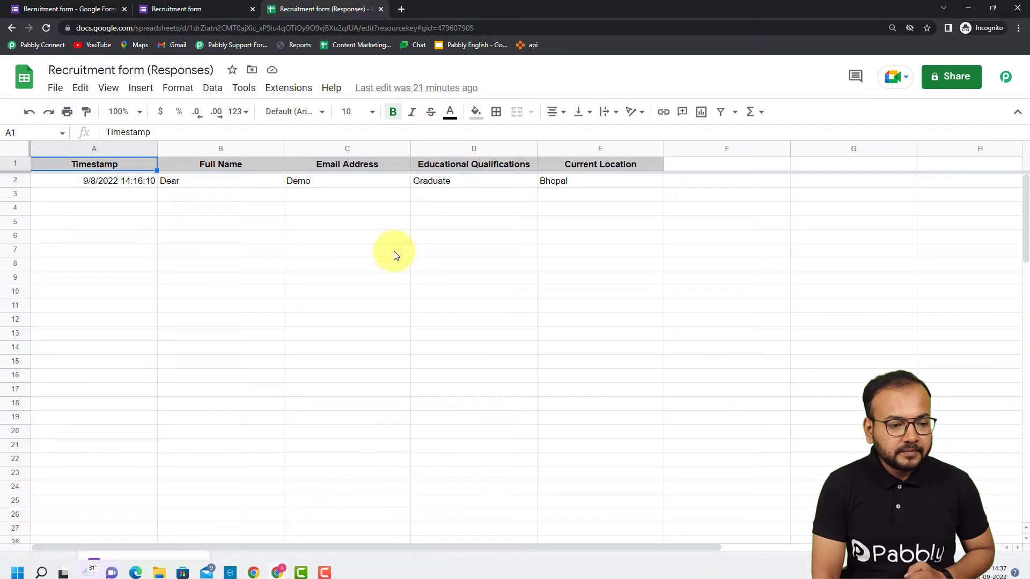
Step: In the Pabbly Connect Webhooks Initial Setup, replace the webhook URL with the copied one and set the trigger column to E
{"action": "left_click", "coordinate": [299, 91]}
{"action": "mouse_move", "coordinate": [302, 270]}
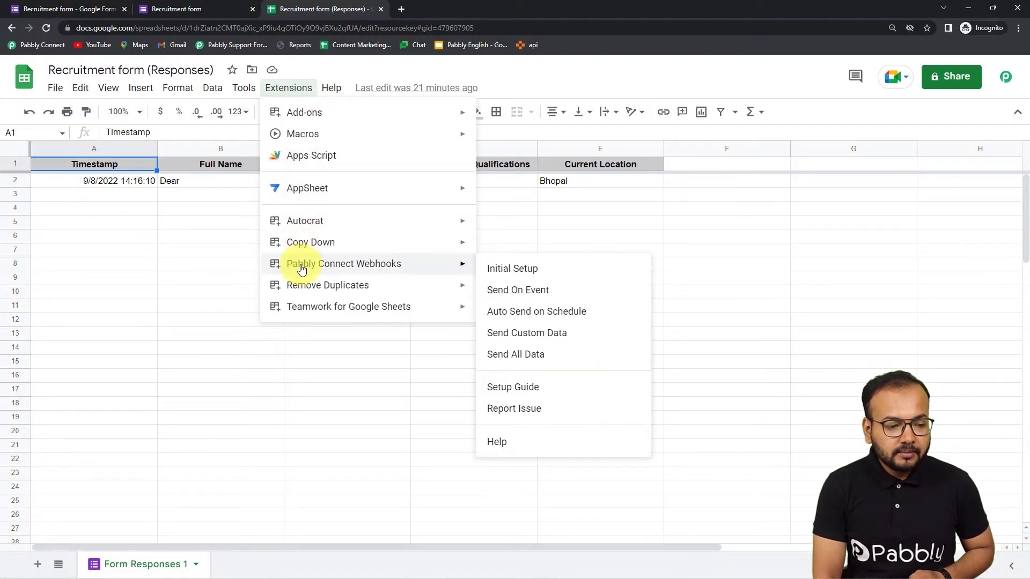
{"action": "left_click", "coordinate": [498, 269]}
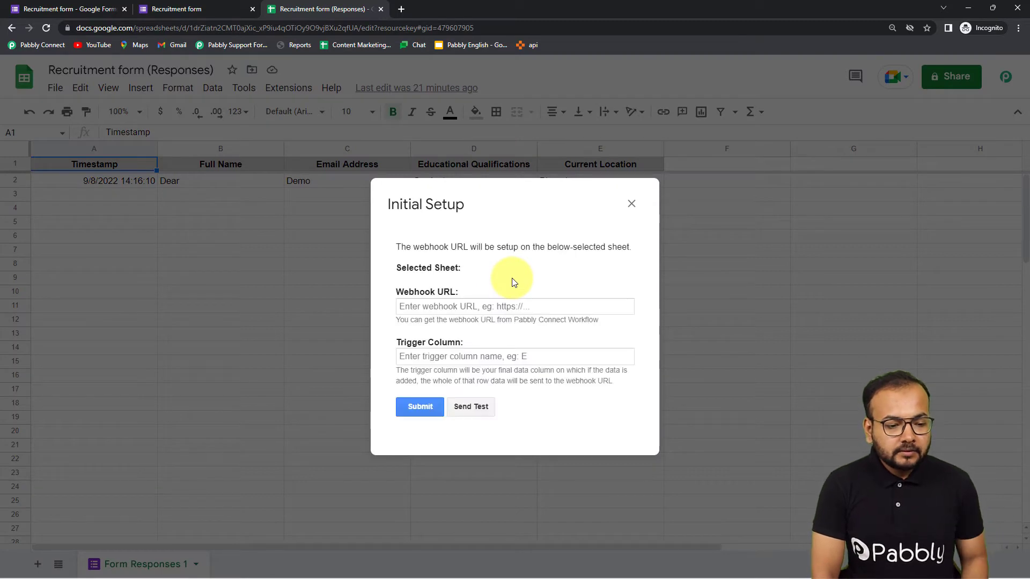
{"action": "left_click", "coordinate": [477, 308]}
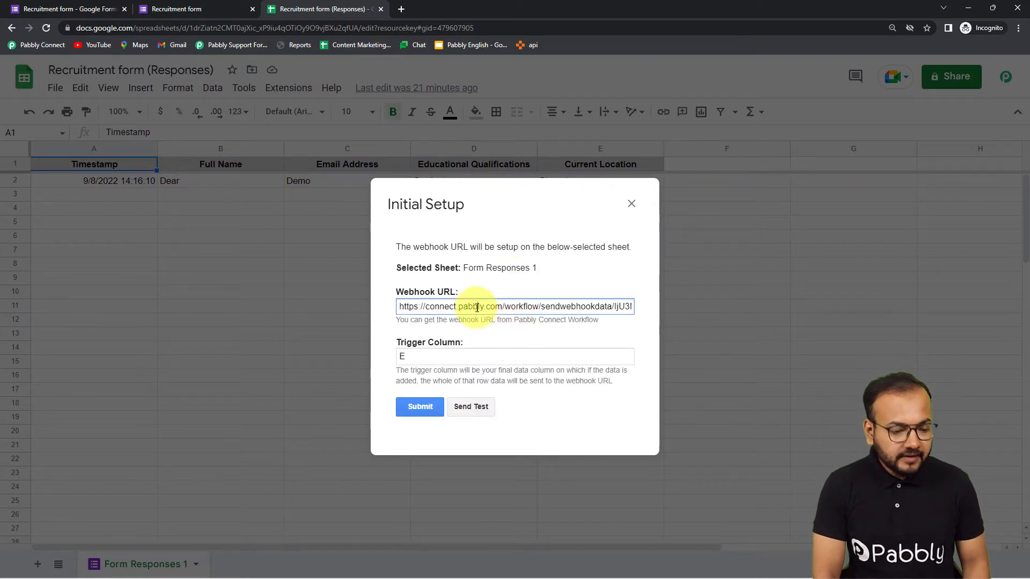
{"action": "key", "text": "ctrl+a"}
{"action": "key", "text": "BackSpace"}
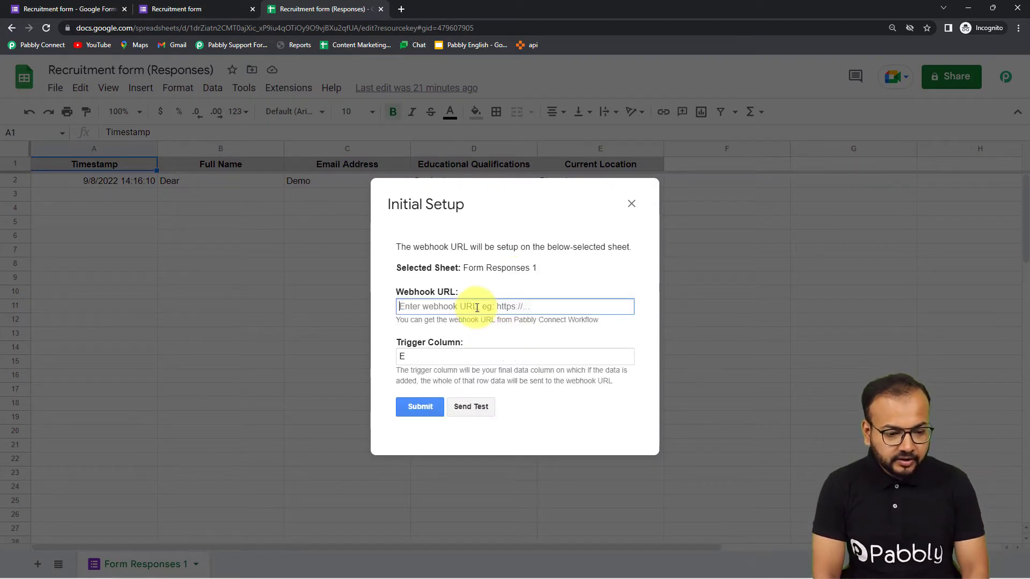
{"action": "right_click", "coordinate": [445, 305]}
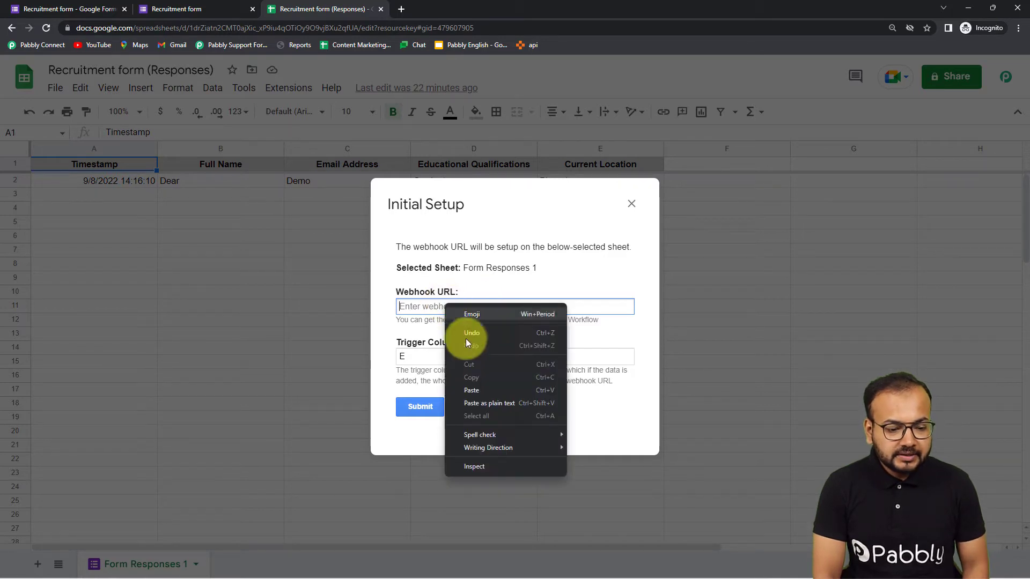
{"action": "left_click", "coordinate": [475, 402]}
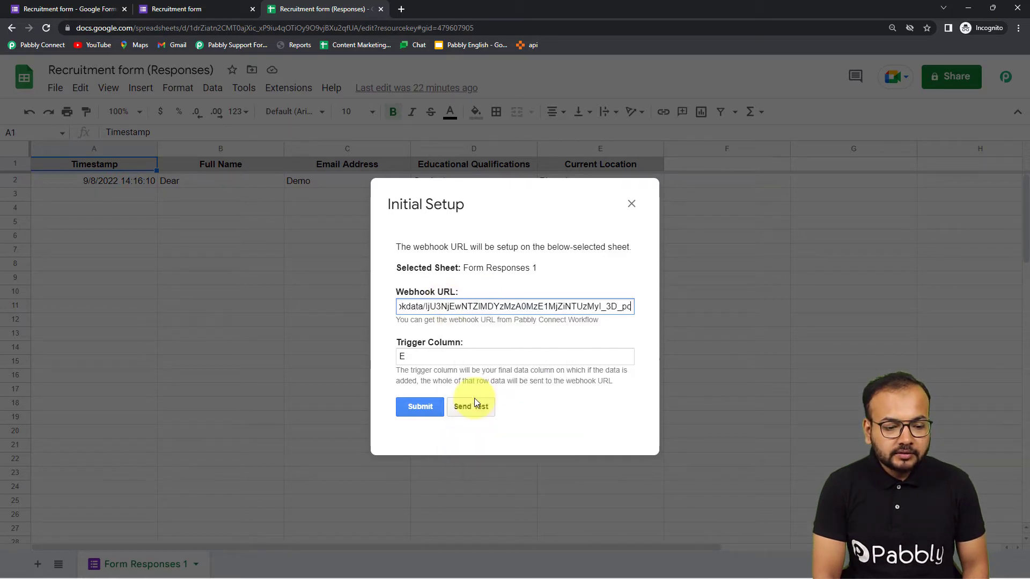
{"action": "left_click", "coordinate": [417, 356]}
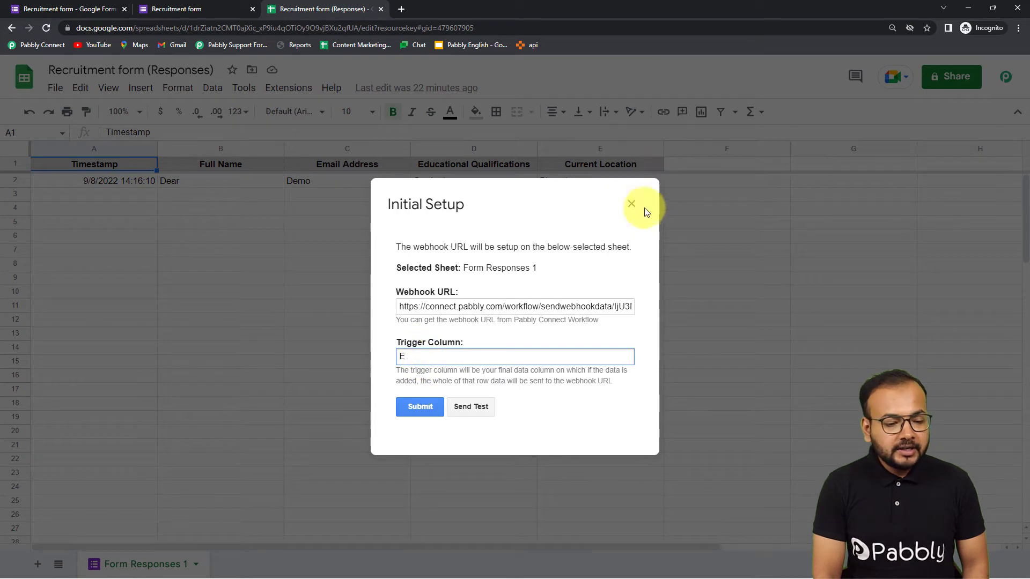
{"action": "type", "text": "E"}
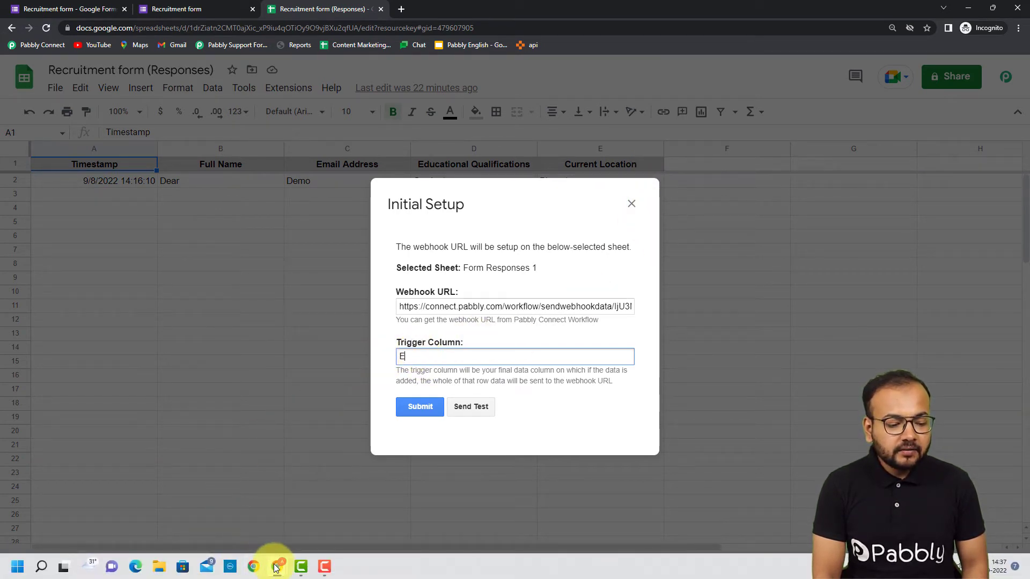
Step: Switch to the Pabbly Connect workflow and check the webhook capture status and note below the trigger's setup instructions
{"action": "mouse_move", "coordinate": [278, 566]}
{"action": "left_click", "coordinate": [256, 517]}
{"action": "scroll", "coordinate": [638, 204], "scroll_direction": "down", "scroll_amount": 5}
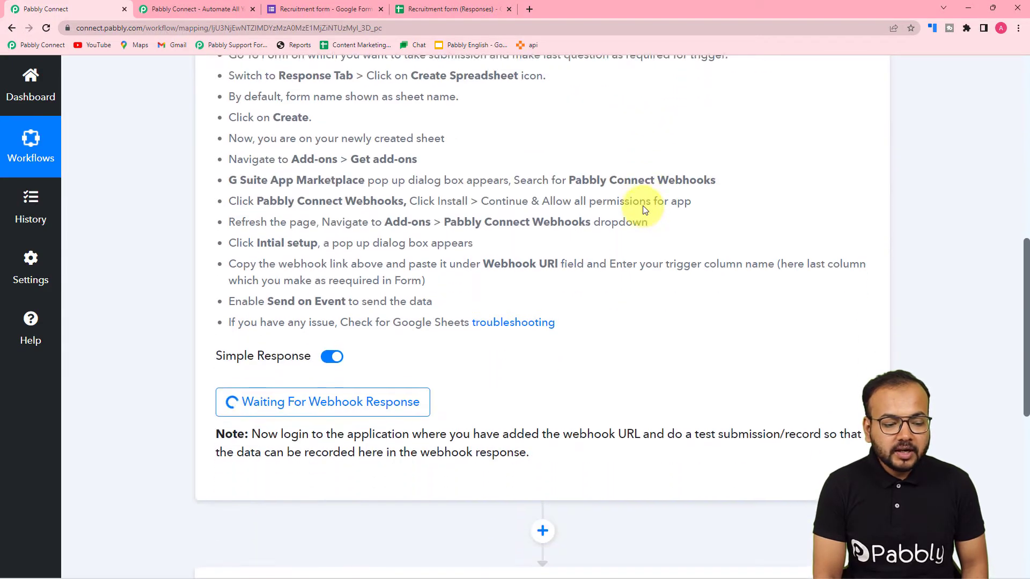
{"action": "scroll", "coordinate": [340, 299], "scroll_direction": "down", "scroll_amount": 2}
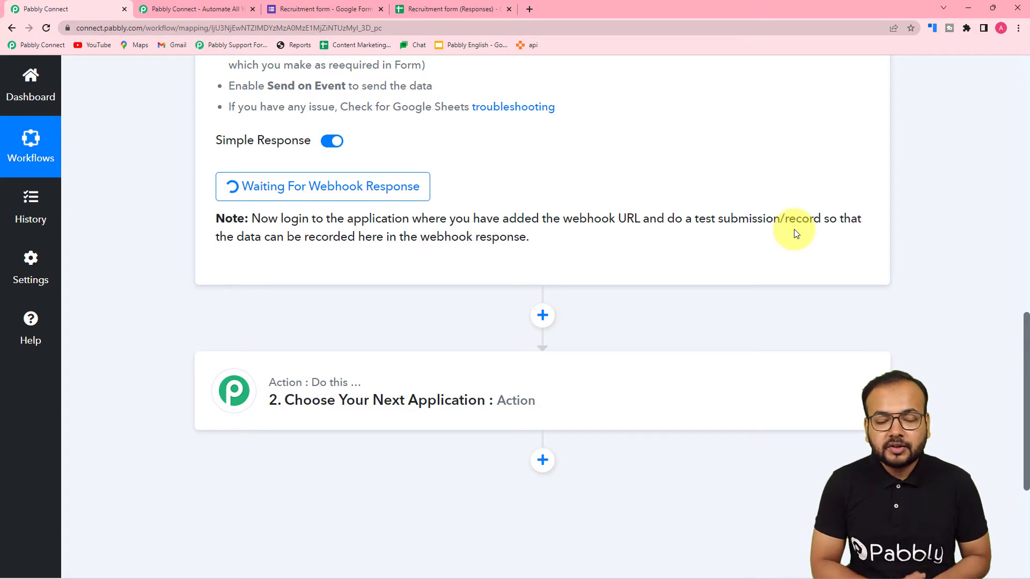
Step: Return to the response spreadsheet and send the test data to the webhook from the add-on's Initial Setup
{"action": "mouse_move", "coordinate": [279, 567]}
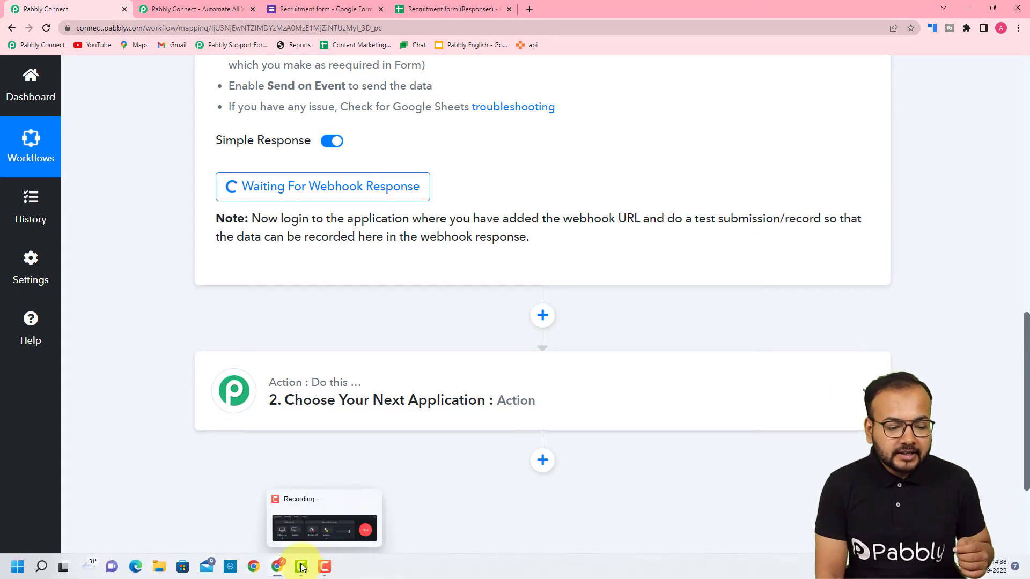
{"action": "left_click", "coordinate": [308, 530]}
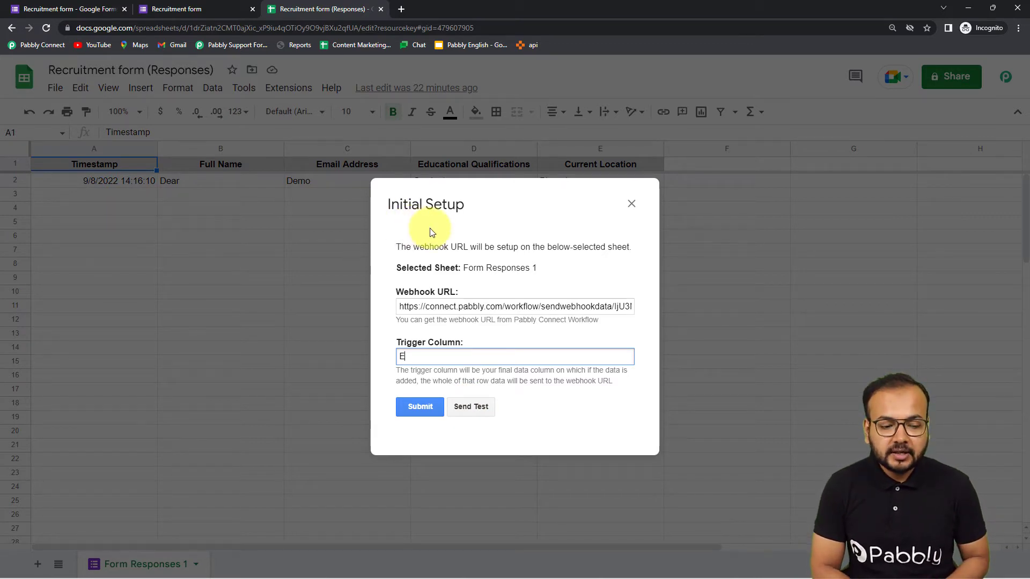
{"action": "left_click", "coordinate": [471, 406]}
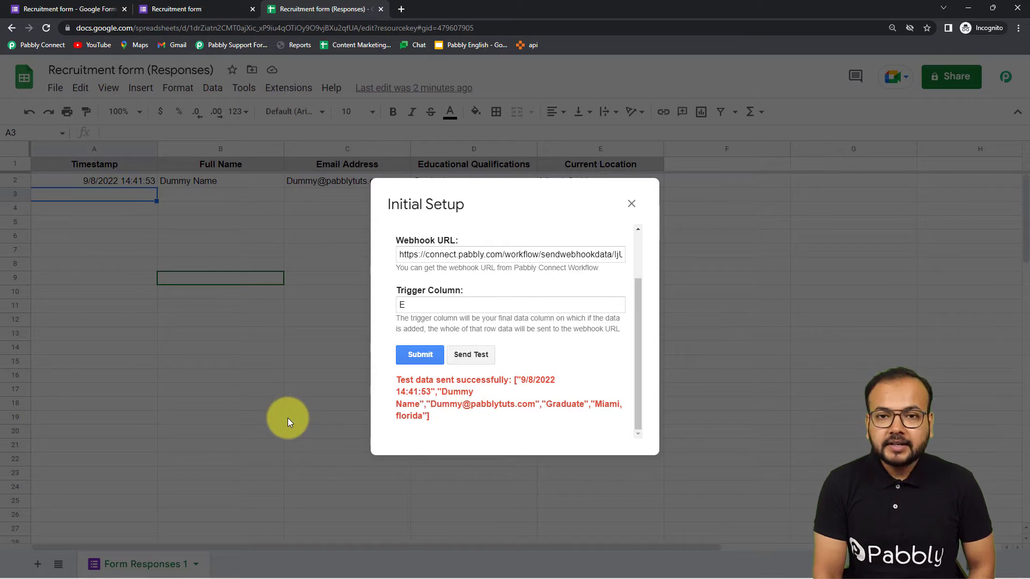
Step: Switch to the Pabbly Connect workflow and examine the labels and values of the trigger's received webhook response
{"action": "mouse_move", "coordinate": [207, 568]}
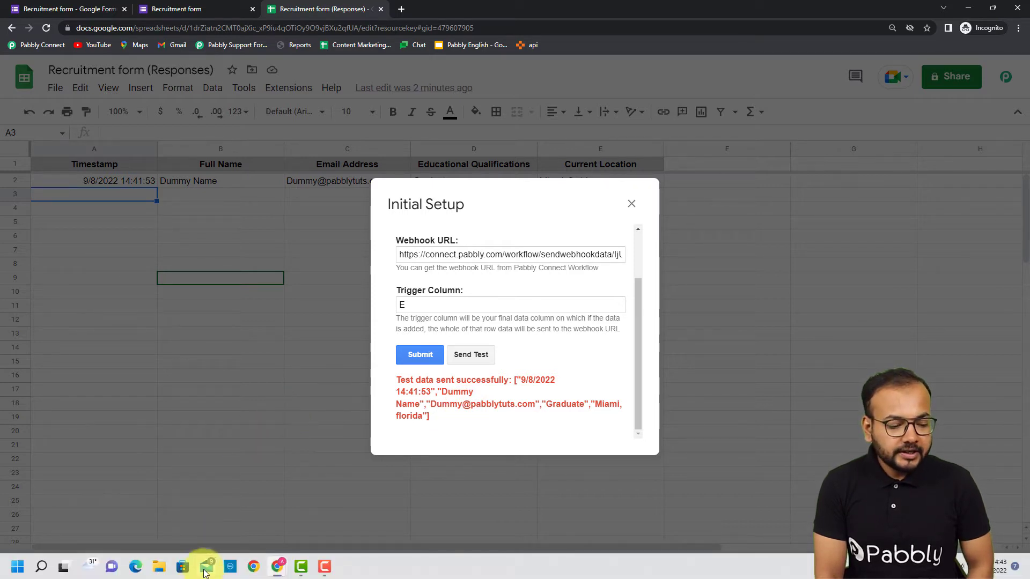
{"action": "mouse_move", "coordinate": [256, 567]}
{"action": "left_click", "coordinate": [242, 526]}
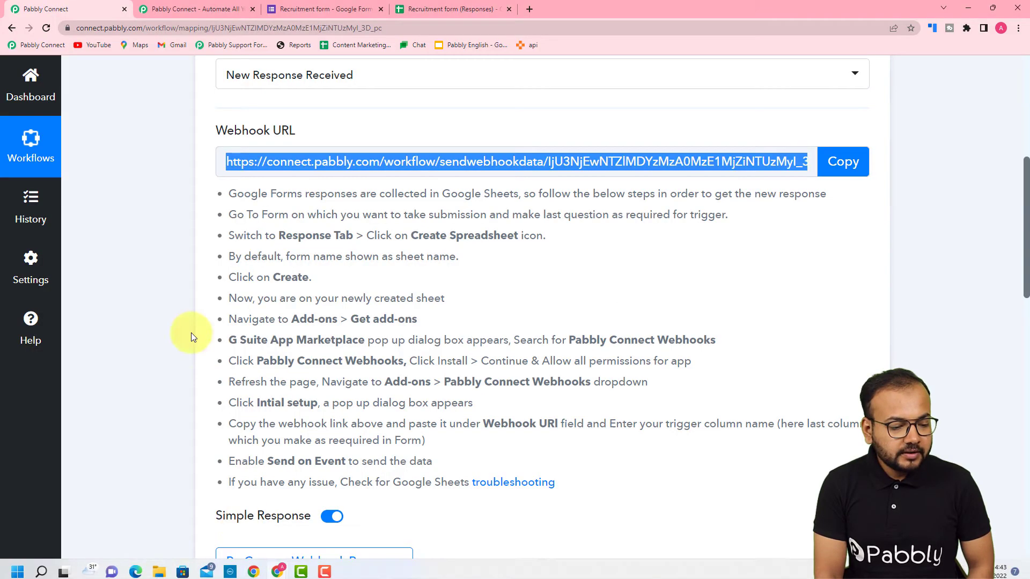
{"action": "scroll", "coordinate": [154, 269], "scroll_direction": "down", "scroll_amount": 7}
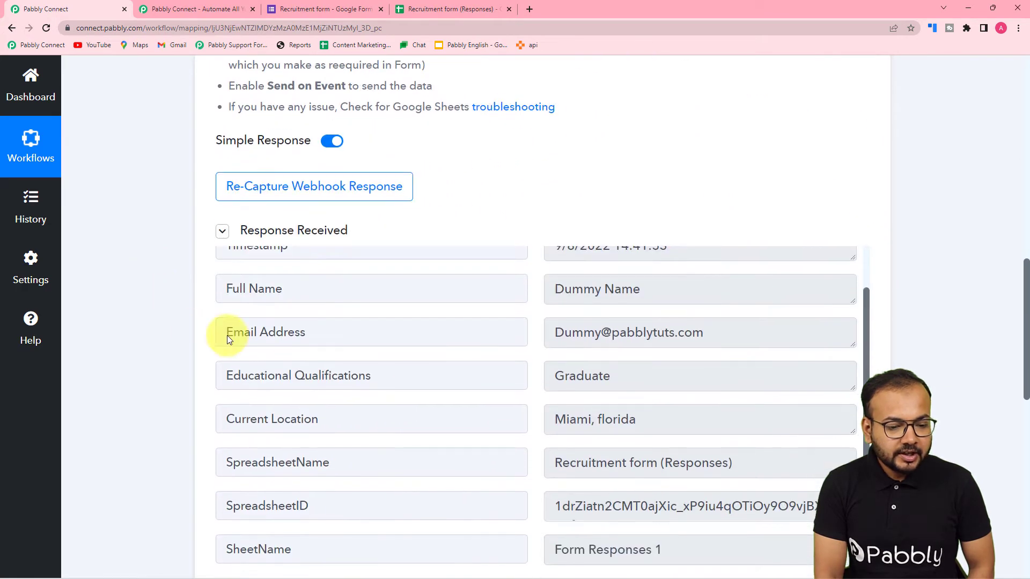
{"action": "scroll", "coordinate": [302, 337], "scroll_direction": "up", "scroll_amount": 1}
{"action": "scroll", "coordinate": [138, 324], "scroll_direction": "down", "scroll_amount": 5}
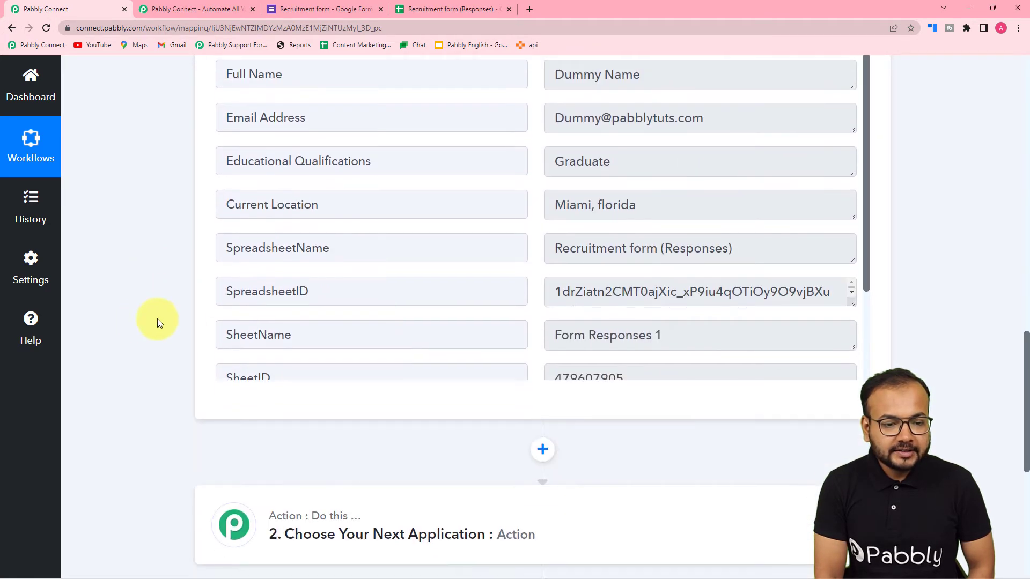
{"action": "scroll", "coordinate": [156, 319], "scroll_direction": "up", "scroll_amount": 1}
{"action": "scroll", "coordinate": [350, 320], "scroll_direction": "up", "scroll_amount": 1}
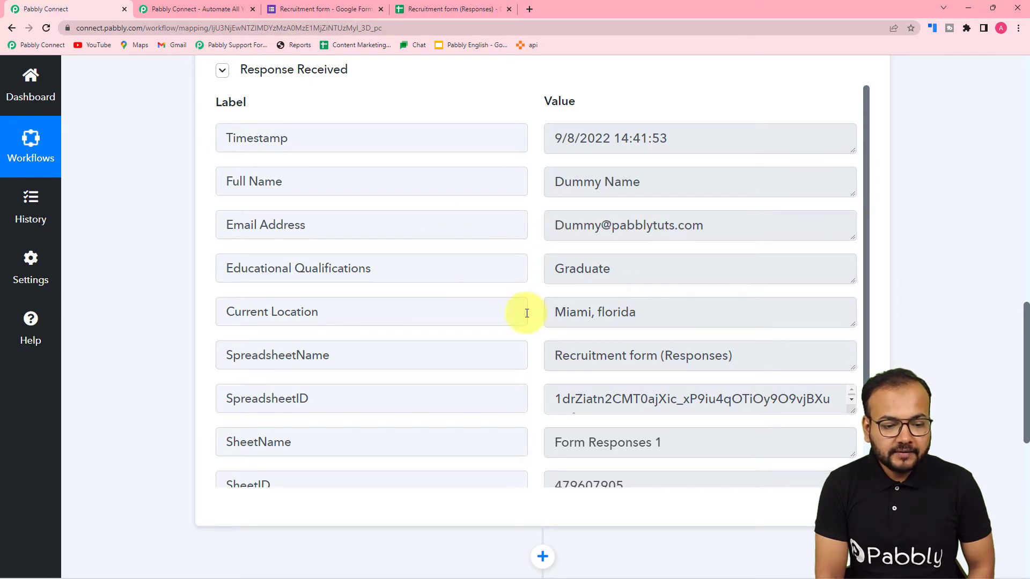
{"action": "scroll", "coordinate": [501, 331], "scroll_direction": "down", "scroll_amount": 2}
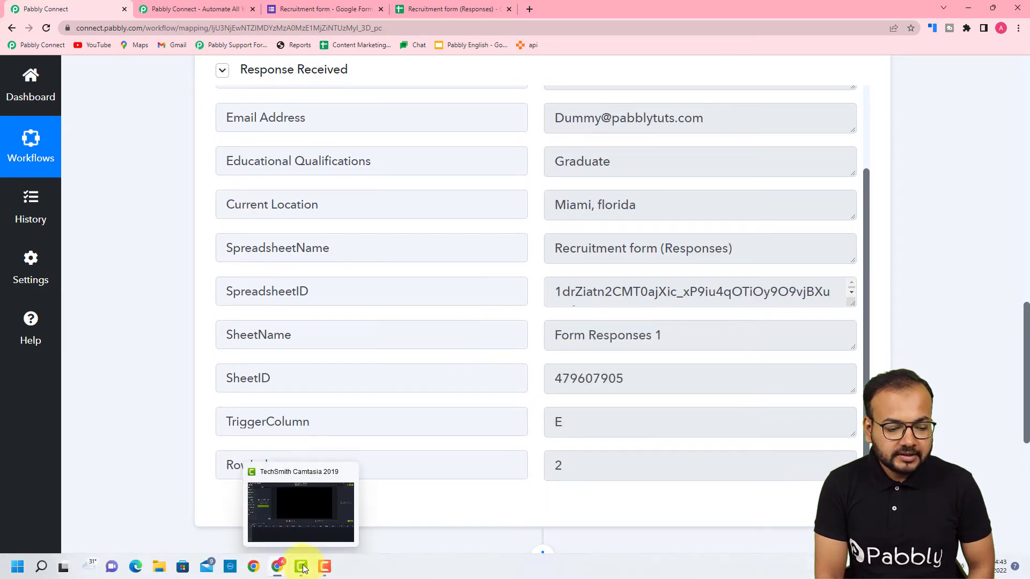
Step: Return to the response spreadsheet, submit the add-on's Initial Setup with the webhook URL and trigger column E, and close the dialog
{"action": "mouse_move", "coordinate": [288, 566]}
{"action": "left_click", "coordinate": [310, 507]}
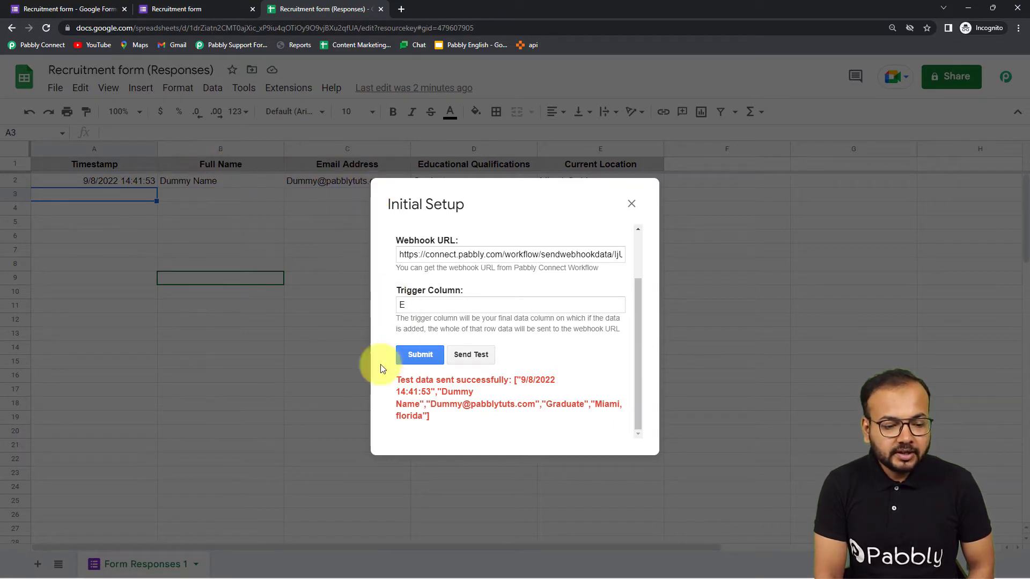
{"action": "left_click", "coordinate": [412, 356]}
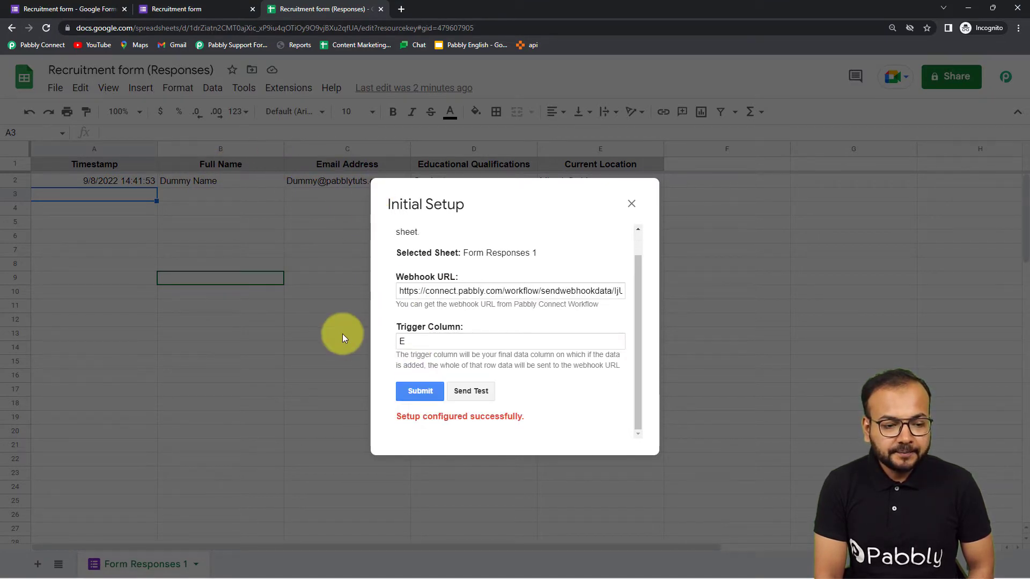
{"action": "left_click", "coordinate": [414, 391]}
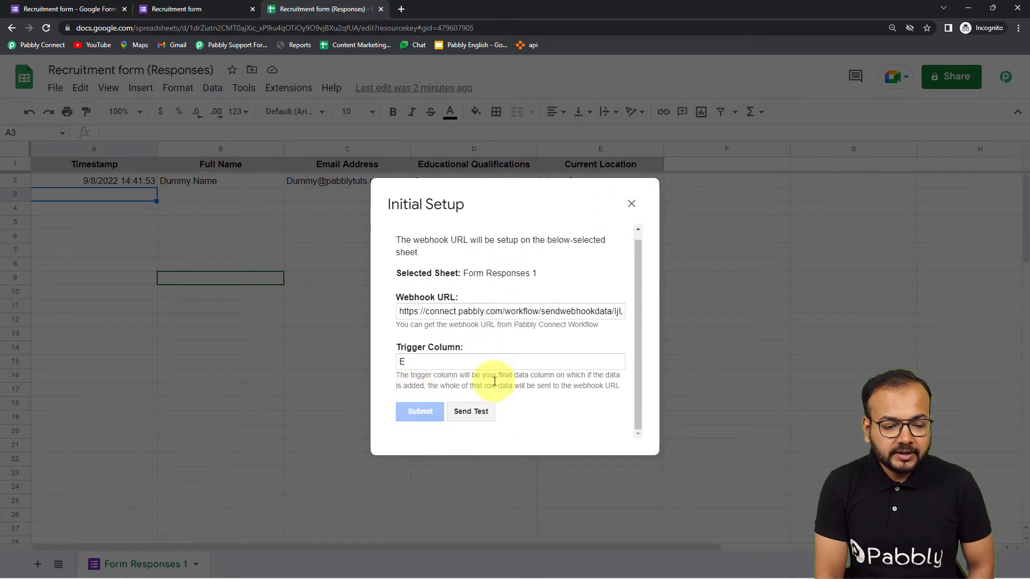
{"action": "left_click", "coordinate": [631, 203]}
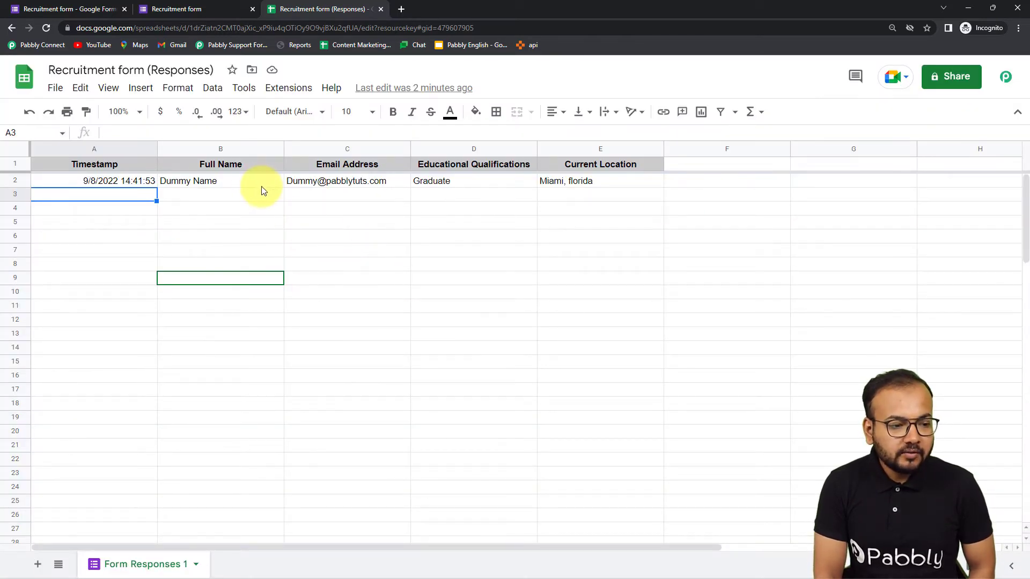
Step: Enable Send On Event for the response sheet in the Pabbly Connect Webhooks add-on
{"action": "left_click", "coordinate": [290, 89]}
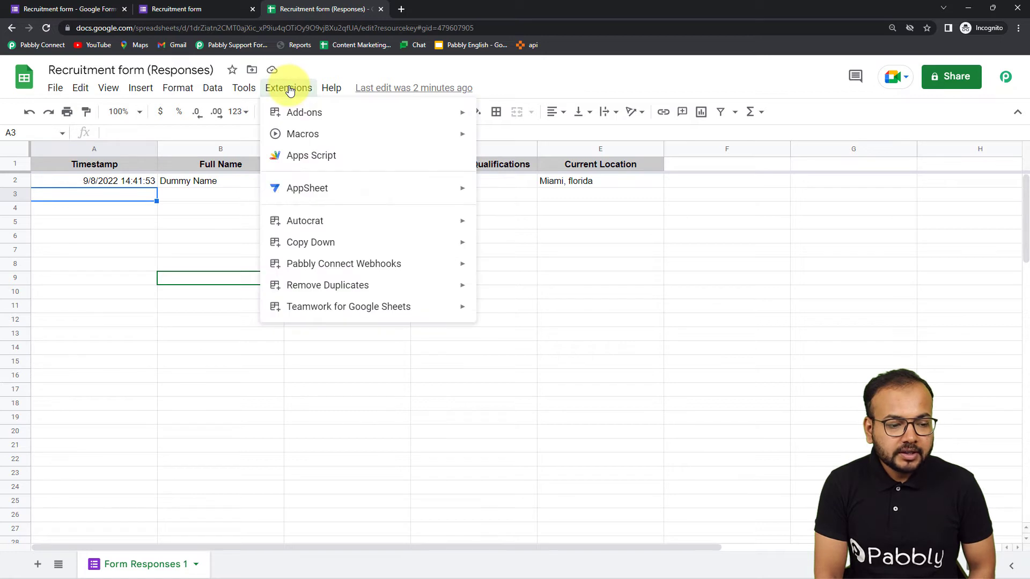
{"action": "mouse_move", "coordinate": [292, 269]}
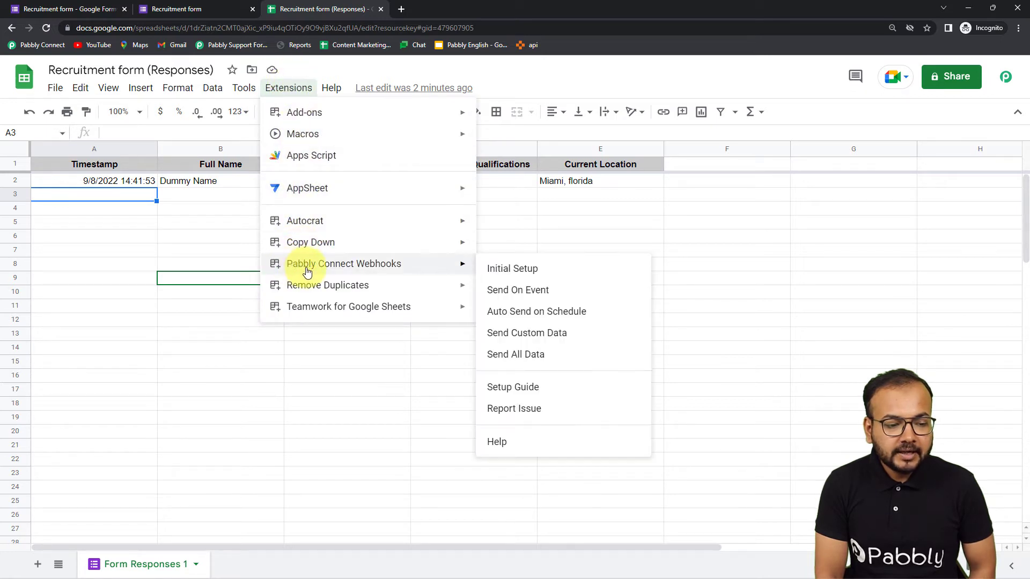
{"action": "left_click", "coordinate": [519, 295]}
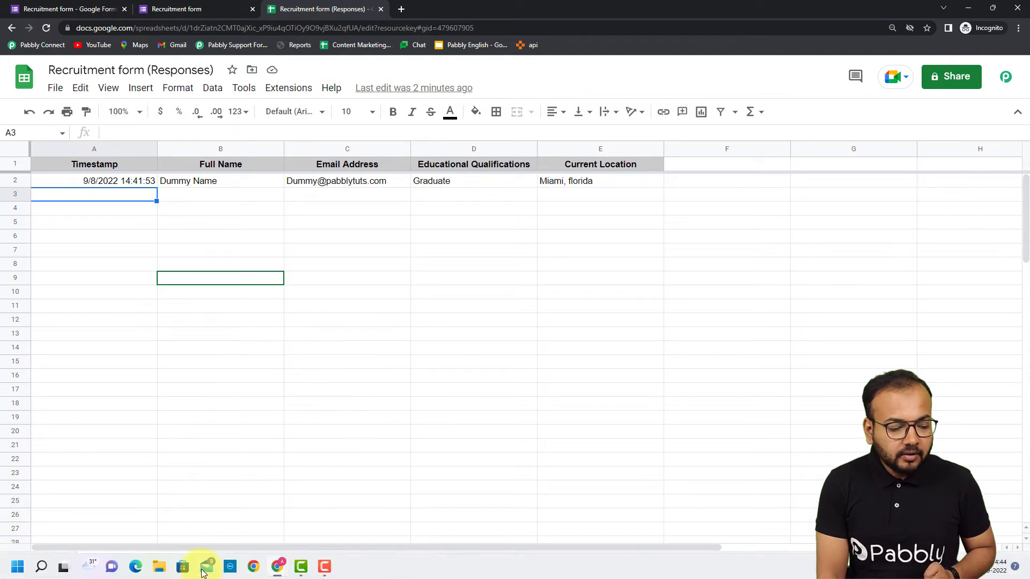
Step: Switch to the Pabbly Connect workflow to check the received response, and review the Recruitment form's questions and Educational Qualifications options in Google Forms
{"action": "mouse_move", "coordinate": [278, 567]}
{"action": "left_click", "coordinate": [238, 508]}
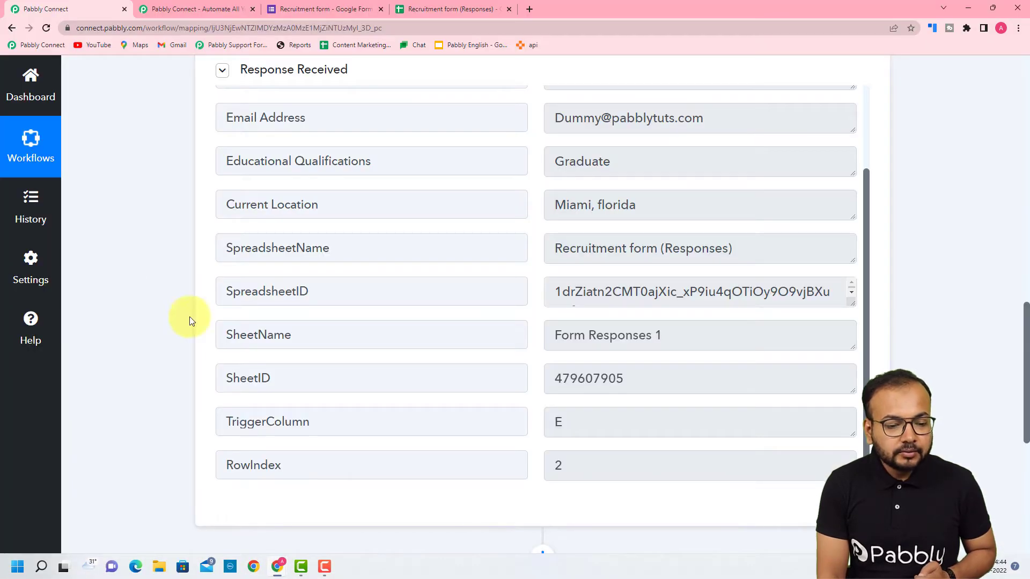
{"action": "scroll", "coordinate": [120, 274], "scroll_direction": "down", "scroll_amount": 3}
{"action": "scroll", "coordinate": [326, 268], "scroll_direction": "up", "scroll_amount": 5}
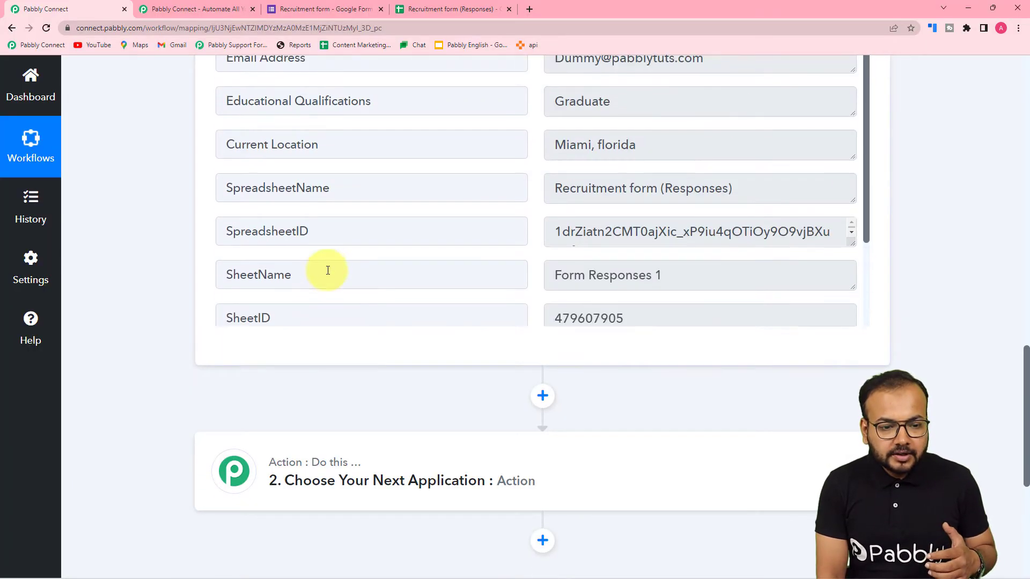
{"action": "left_click", "coordinate": [322, 10]}
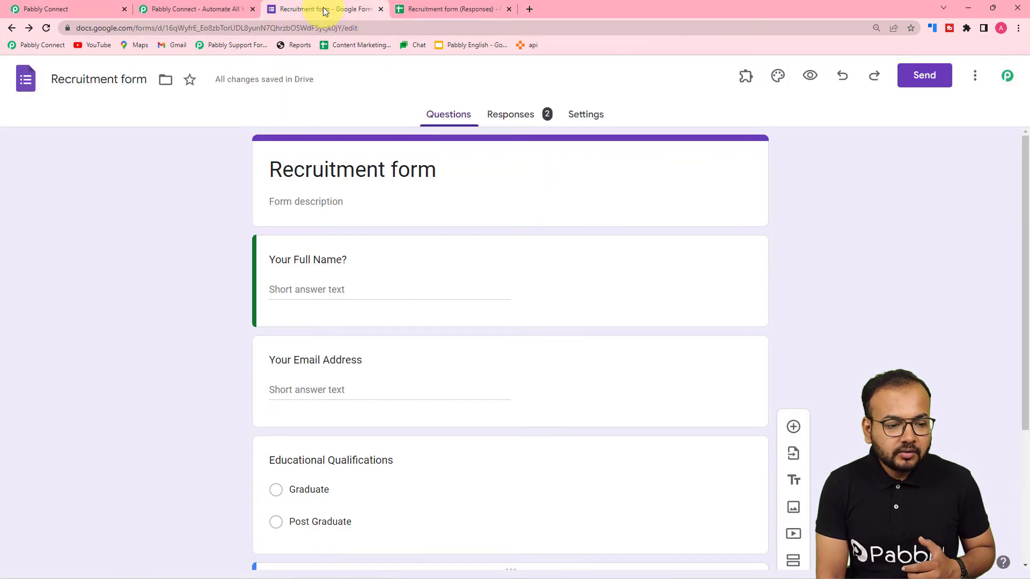
{"action": "scroll", "coordinate": [405, 226], "scroll_direction": "down", "scroll_amount": 1}
{"action": "scroll", "coordinate": [406, 227], "scroll_direction": "down", "scroll_amount": 3}
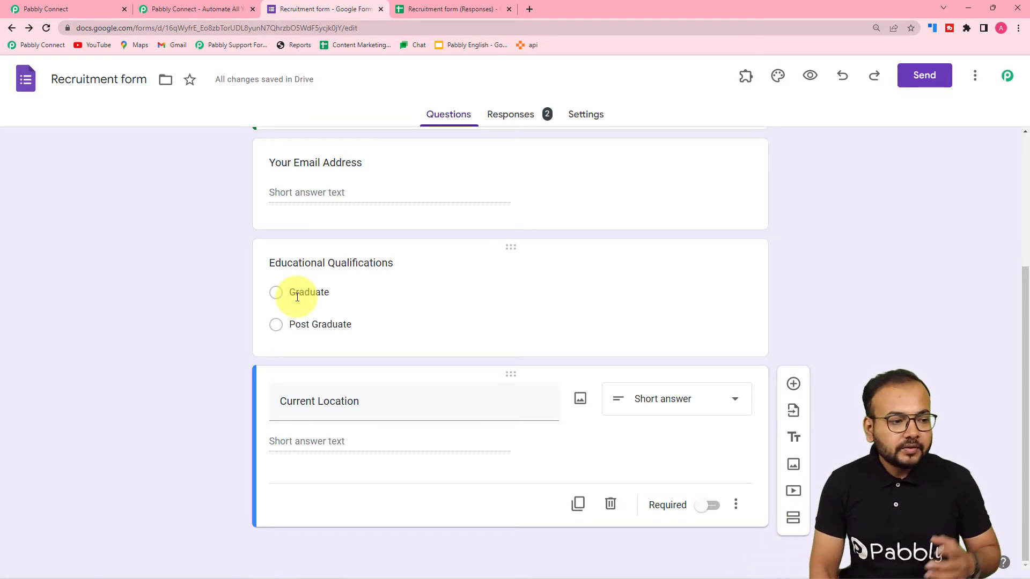
Step: In the Pabbly Connect workflow, add Router by Pabbly as the action step and rename its two routes Graduate and Post Gradute
{"action": "left_click", "coordinate": [43, 11]}
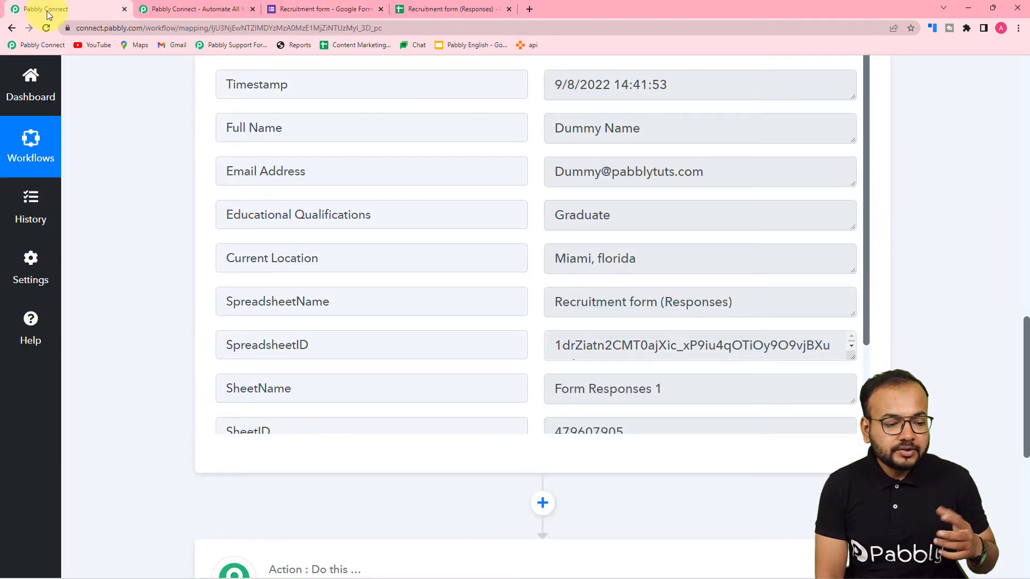
{"action": "scroll", "coordinate": [81, 281], "scroll_direction": "down", "scroll_amount": 8}
{"action": "left_click", "coordinate": [399, 174]}
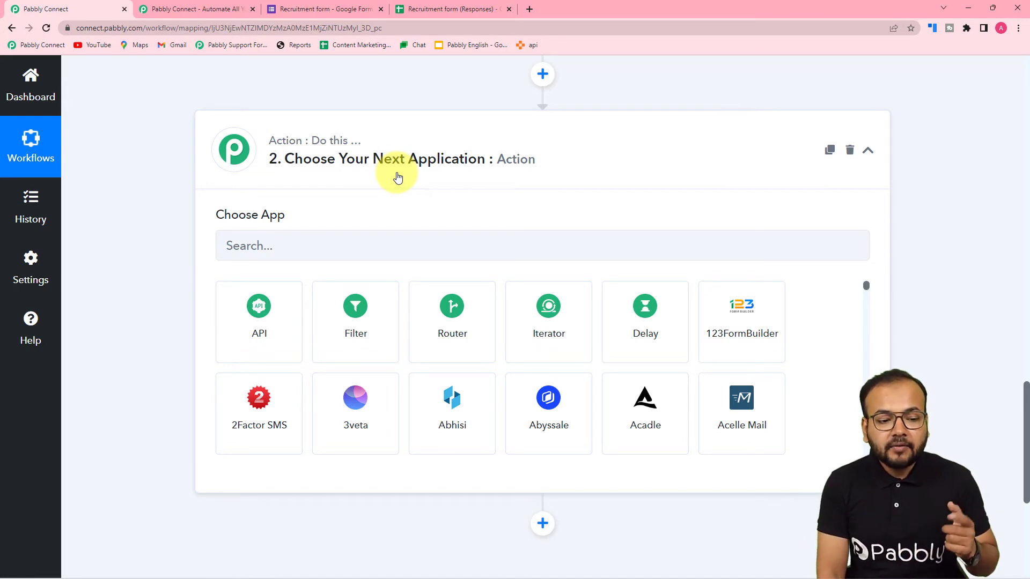
{"action": "left_click", "coordinate": [451, 311]}
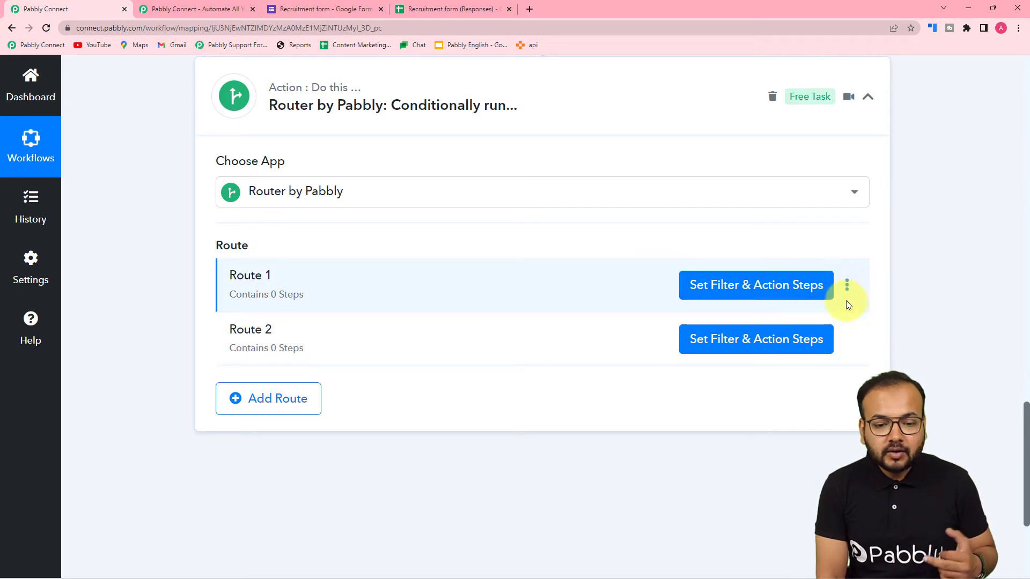
{"action": "left_click", "coordinate": [847, 286]}
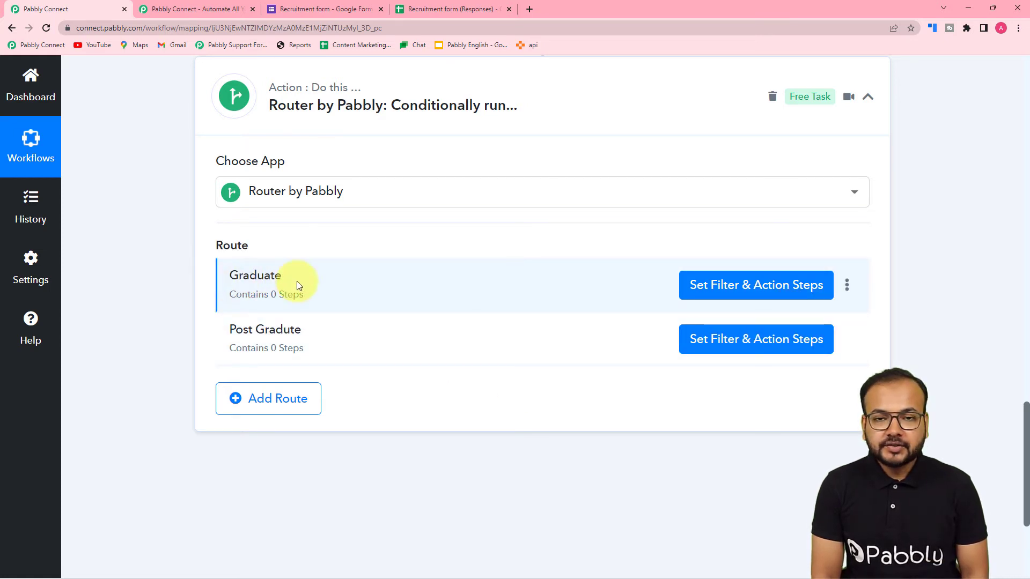
Step: Open the Graduate route's filter and action steps and examine the label, filter type and value fields of its condition
{"action": "scroll", "coordinate": [272, 282], "scroll_direction": "down", "scroll_amount": 1}
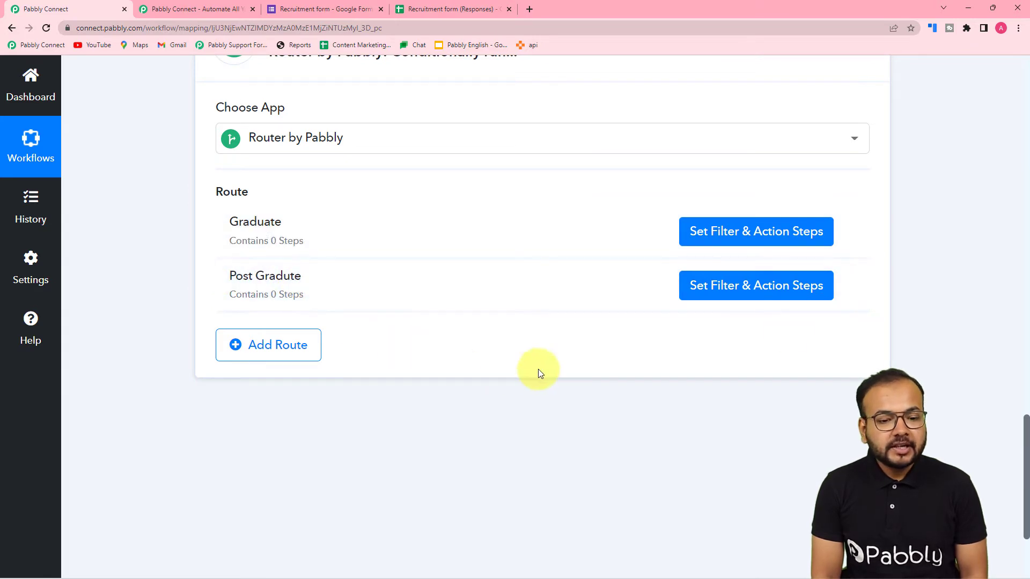
{"action": "left_click", "coordinate": [736, 235]}
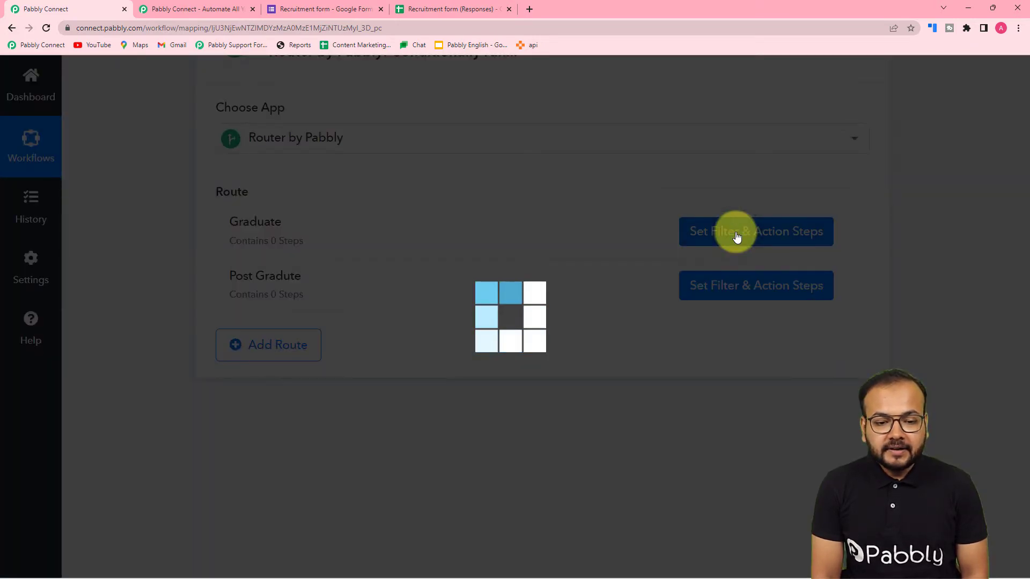
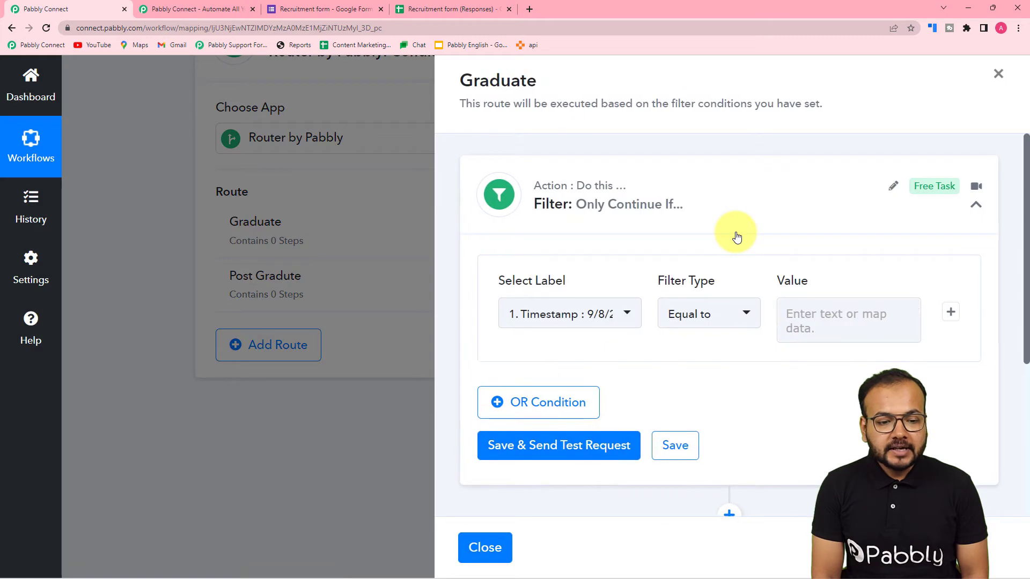
{"action": "scroll", "coordinate": [735, 233], "scroll_direction": "down", "scroll_amount": 2}
{"action": "scroll", "coordinate": [535, 226], "scroll_direction": "up", "scroll_amount": 2}
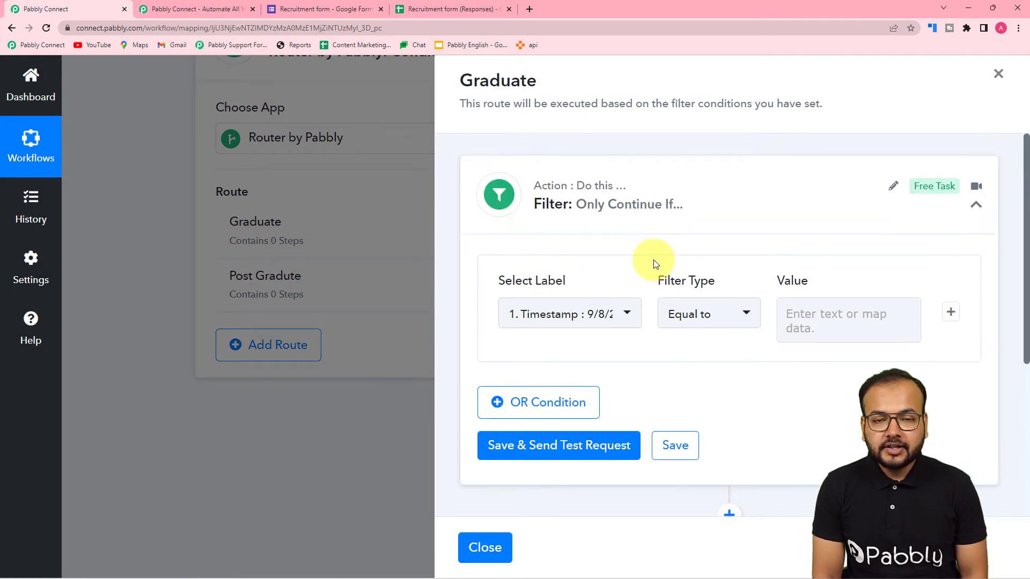
{"action": "scroll", "coordinate": [606, 268], "scroll_direction": "down", "scroll_amount": 2}
{"action": "scroll", "coordinate": [588, 270], "scroll_direction": "up", "scroll_amount": 2}
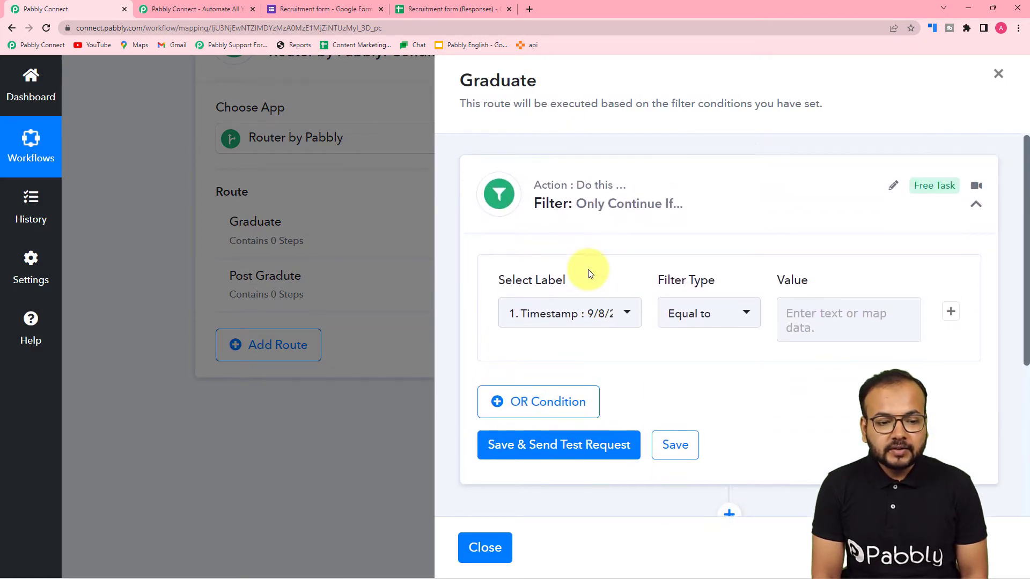
{"action": "scroll", "coordinate": [630, 229], "scroll_direction": "down", "scroll_amount": 1}
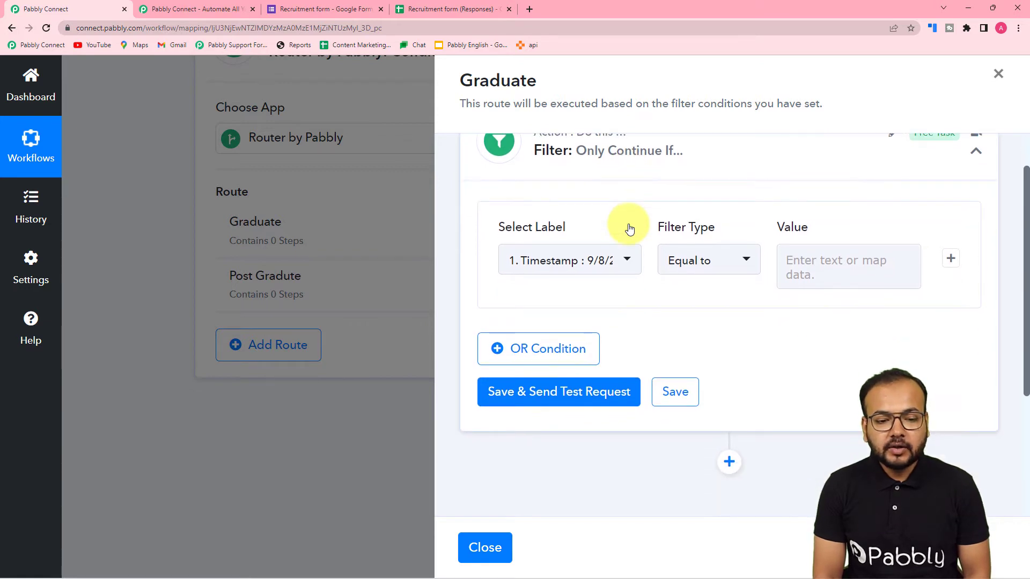
{"action": "scroll", "coordinate": [537, 279], "scroll_direction": "up", "scroll_amount": 1}
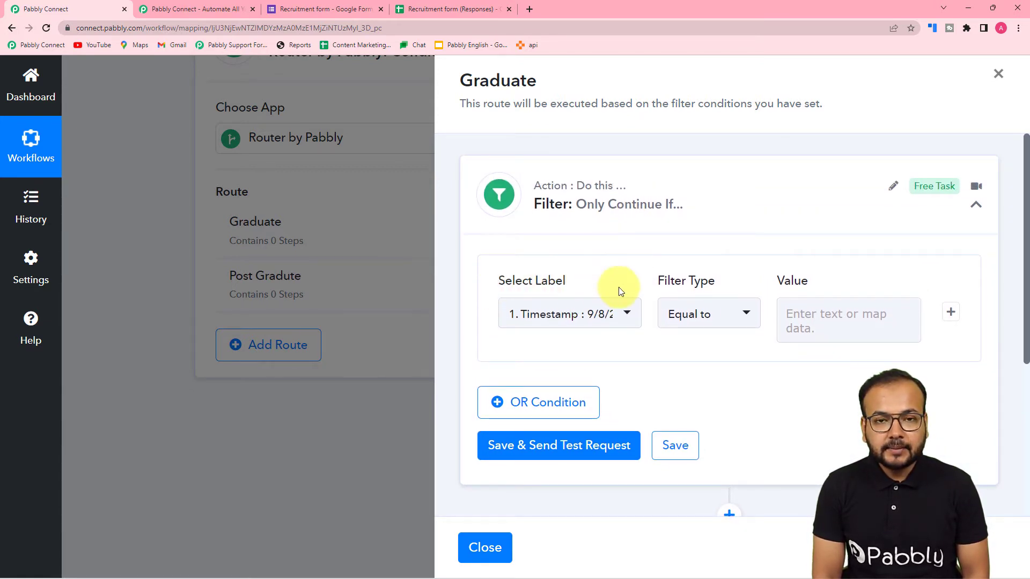
Step: Close the Graduate route and check the Educational Qualifications field in the trigger's received response
{"action": "left_click", "coordinate": [416, 408]}
{"action": "scroll", "coordinate": [393, 327], "scroll_direction": "up", "scroll_amount": 8}
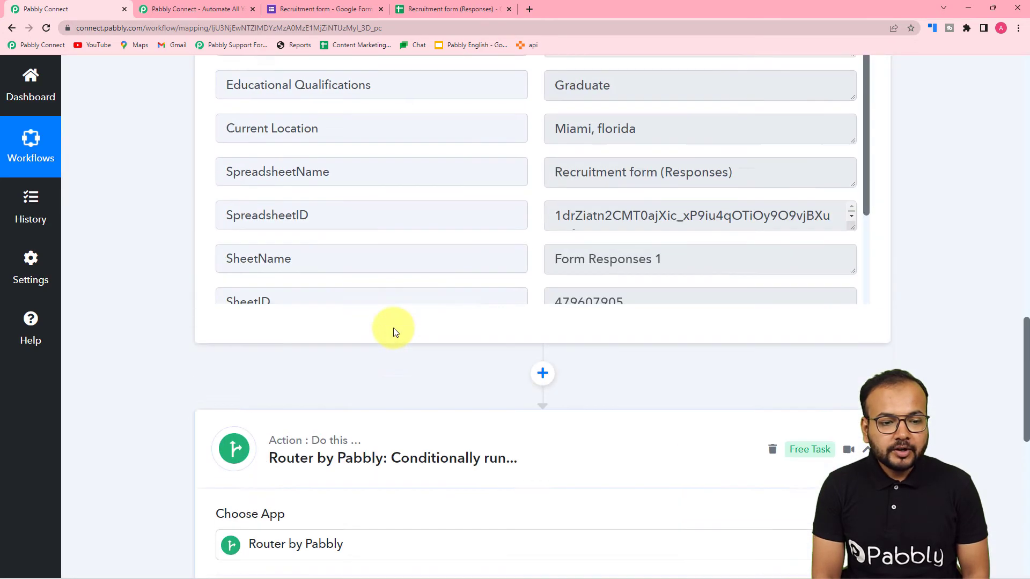
{"action": "scroll", "coordinate": [395, 328], "scroll_direction": "up", "scroll_amount": 1}
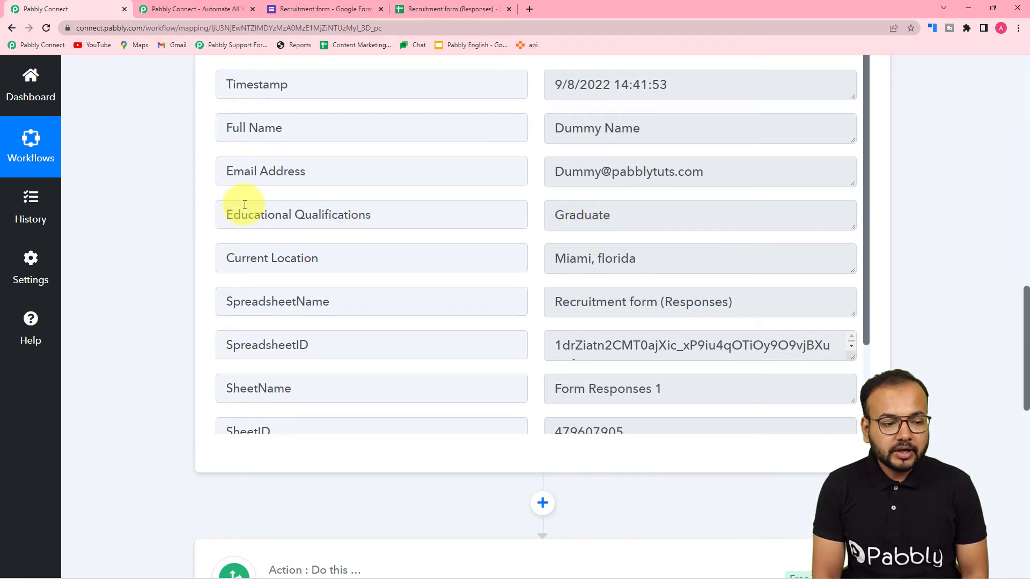
{"action": "scroll", "coordinate": [195, 227], "scroll_direction": "down", "scroll_amount": 13}
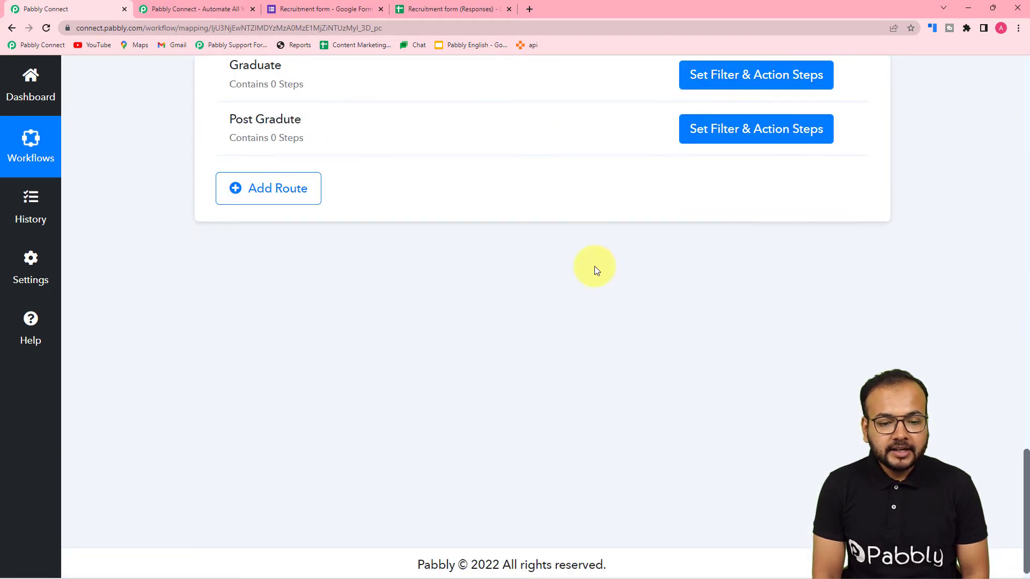
Step: Reopen the Graduate route's filter and action steps and set the filter label to Educational Qualifications from the Google Forms response
{"action": "scroll", "coordinate": [771, 217], "scroll_direction": "up", "scroll_amount": 3}
{"action": "left_click", "coordinate": [728, 235]}
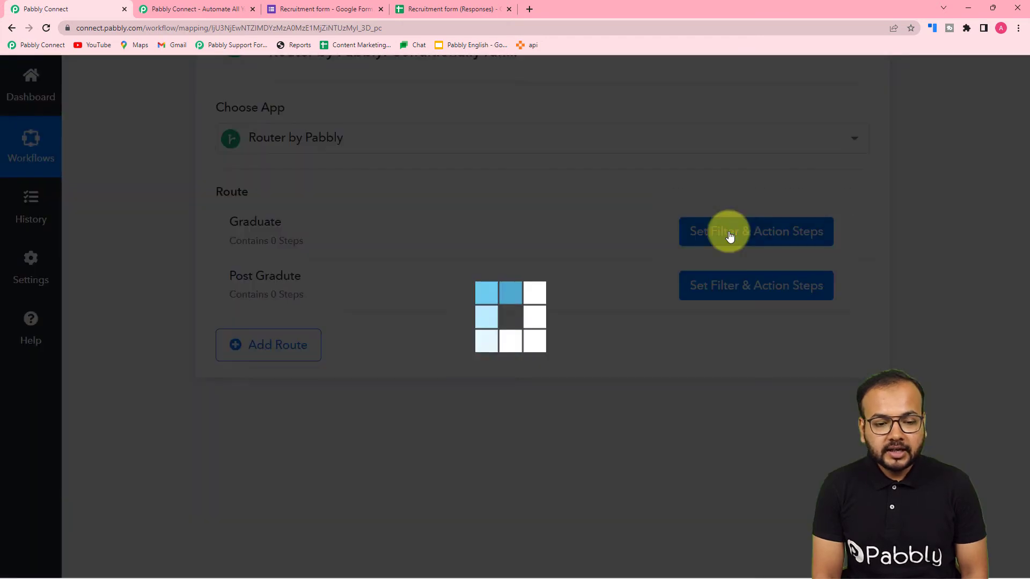
{"action": "scroll", "coordinate": [545, 271], "scroll_direction": "down", "scroll_amount": 2}
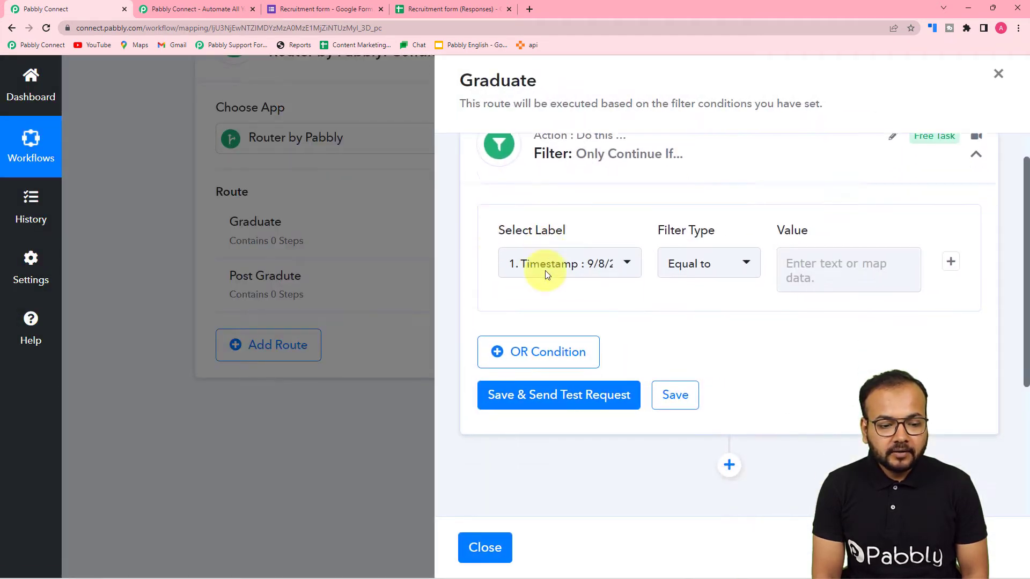
{"action": "left_click", "coordinate": [567, 213]}
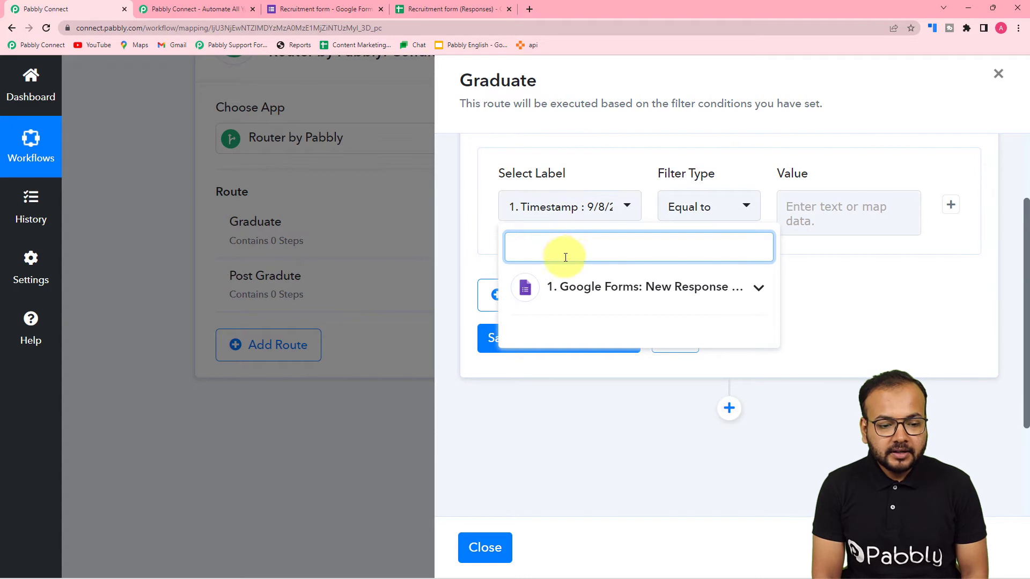
{"action": "left_click", "coordinate": [588, 295]}
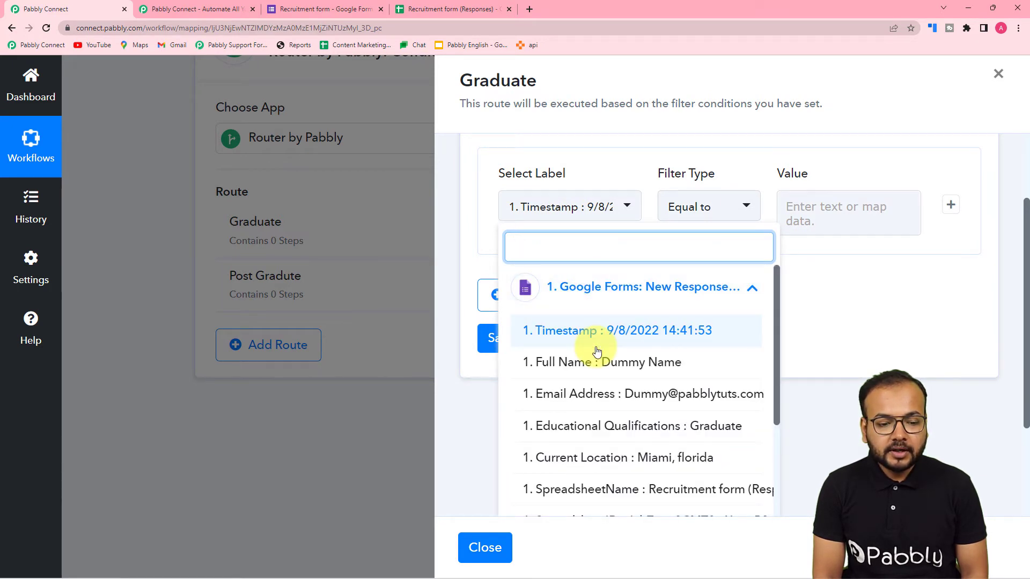
{"action": "scroll", "coordinate": [597, 351], "scroll_direction": "down", "scroll_amount": 2}
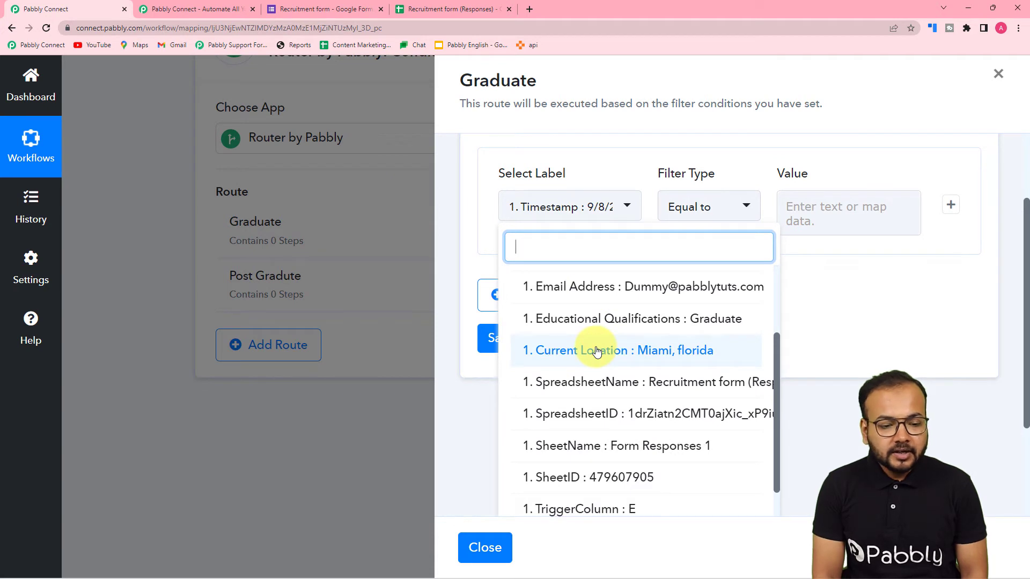
{"action": "left_click", "coordinate": [602, 321]}
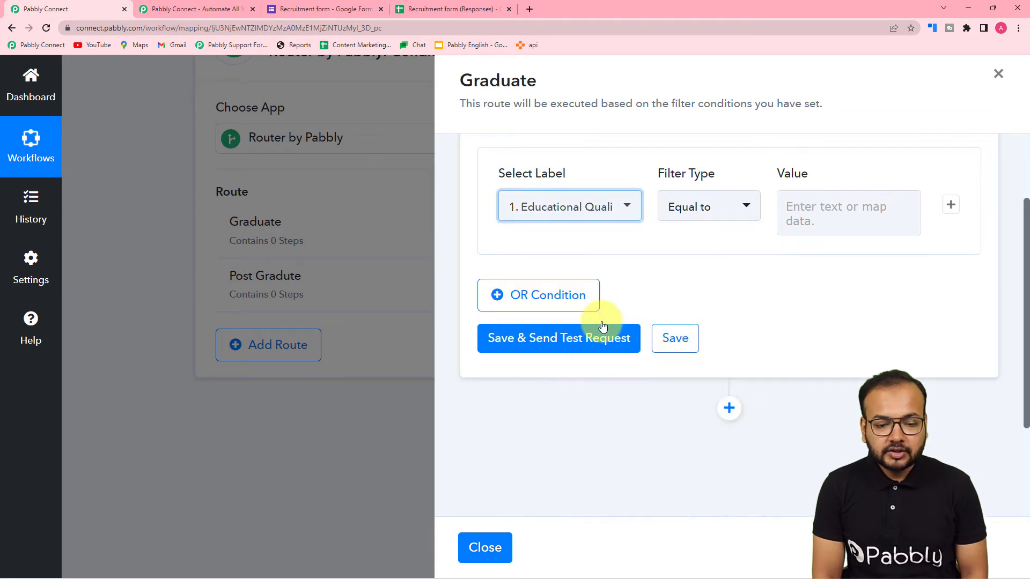
Step: Set the Graduate route's filter type to Equal to and its value to Graduate
{"action": "left_click", "coordinate": [686, 209]}
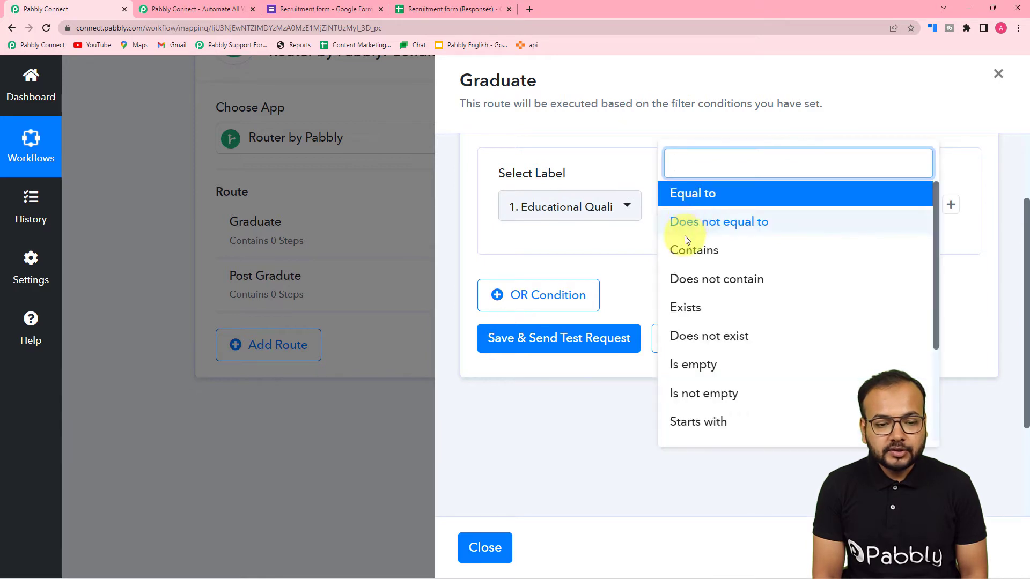
{"action": "left_click", "coordinate": [687, 206]}
{"action": "left_click", "coordinate": [820, 213]}
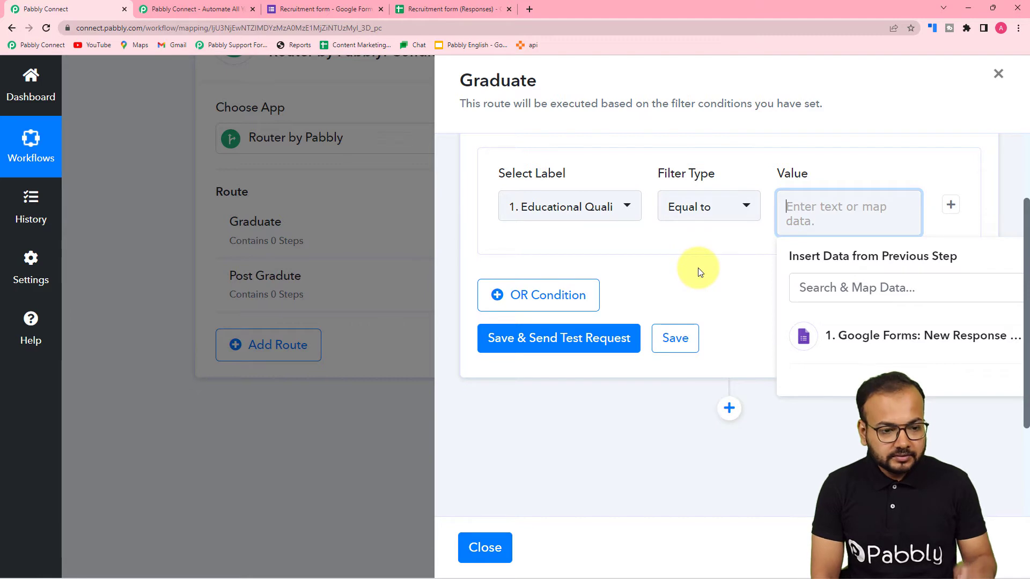
{"action": "scroll", "coordinate": [697, 268], "scroll_direction": "up", "scroll_amount": 2}
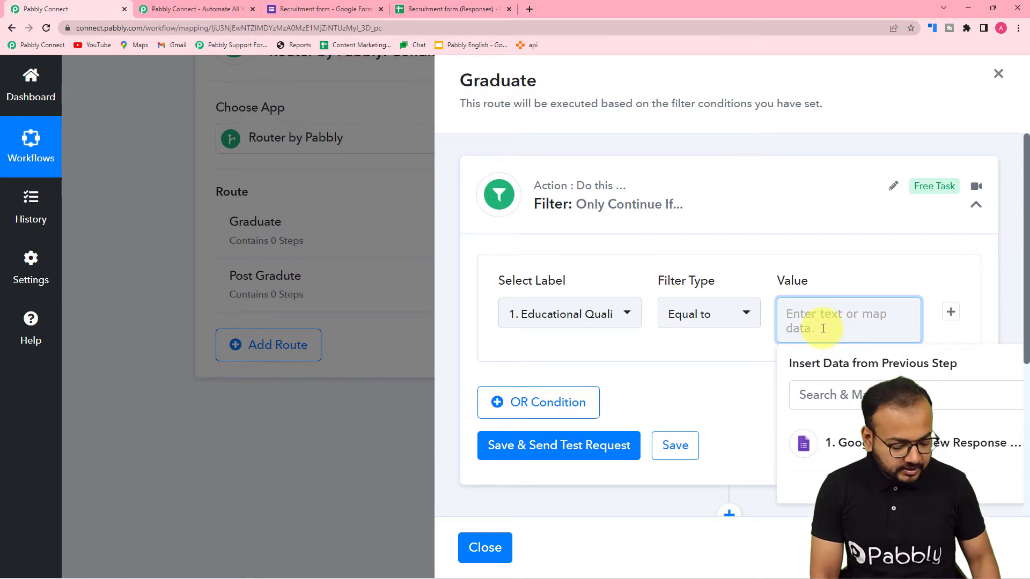
{"action": "type", "text": "Grad"}
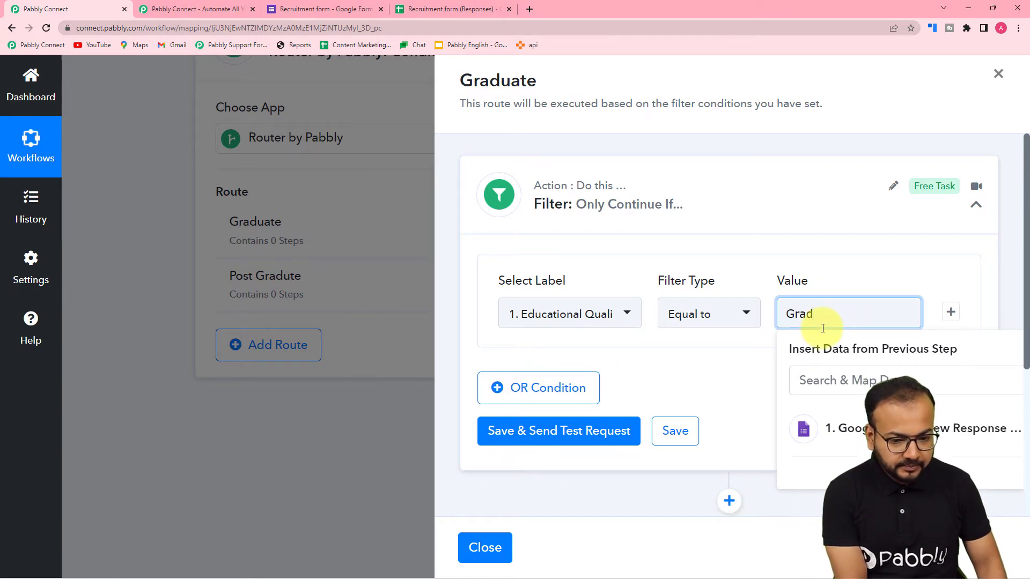
{"action": "type", "text": "ua"}
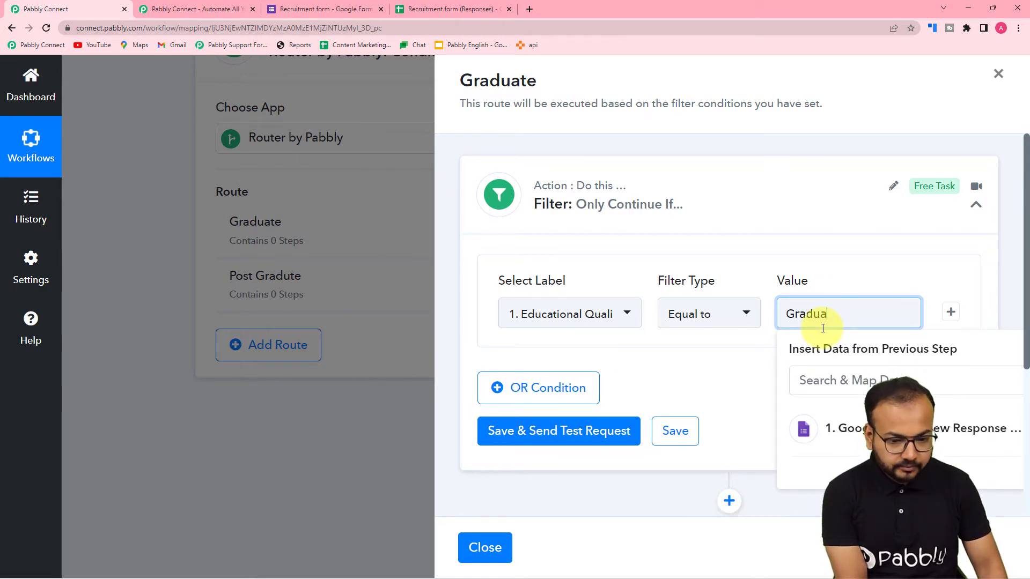
{"action": "type", "text": "te"}
{"action": "left_click", "coordinate": [678, 368]}
{"action": "scroll", "coordinate": [683, 367], "scroll_direction": "down", "scroll_amount": 1}
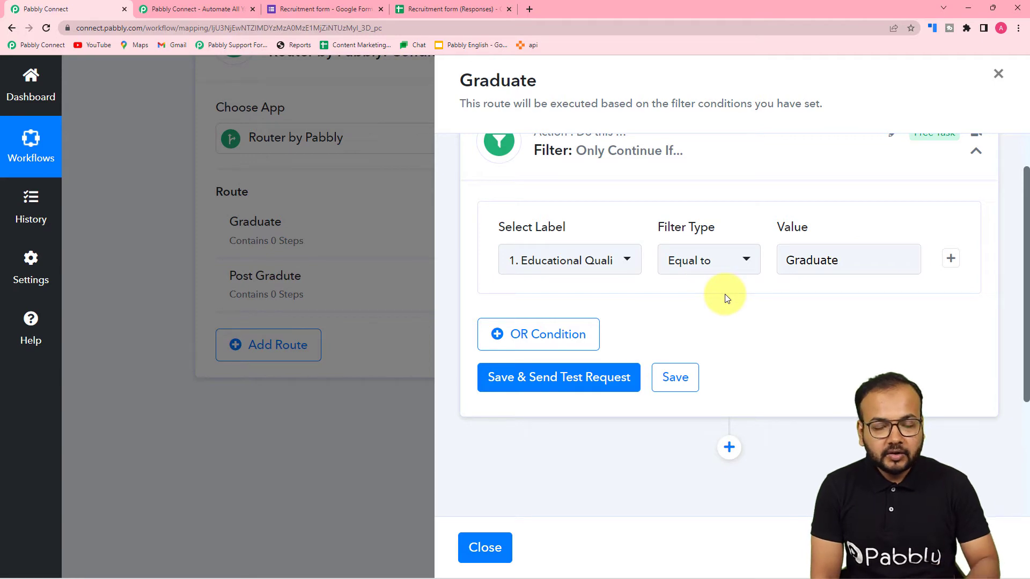
{"action": "scroll", "coordinate": [725, 298], "scroll_direction": "down", "scroll_amount": 1}
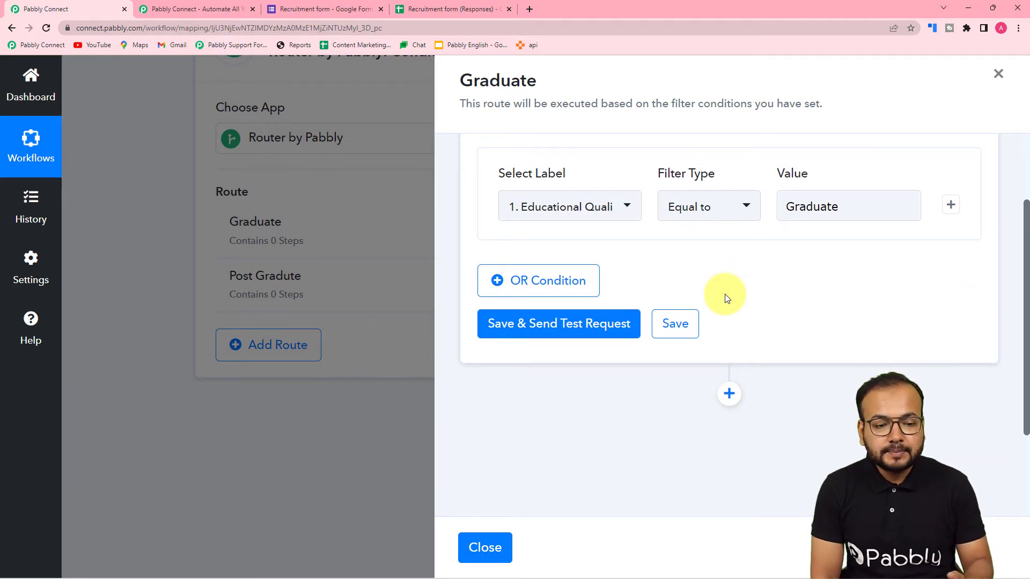
Step: Save the Graduate filter with a test request and check the received status and message against the condition
{"action": "left_click", "coordinate": [551, 323]}
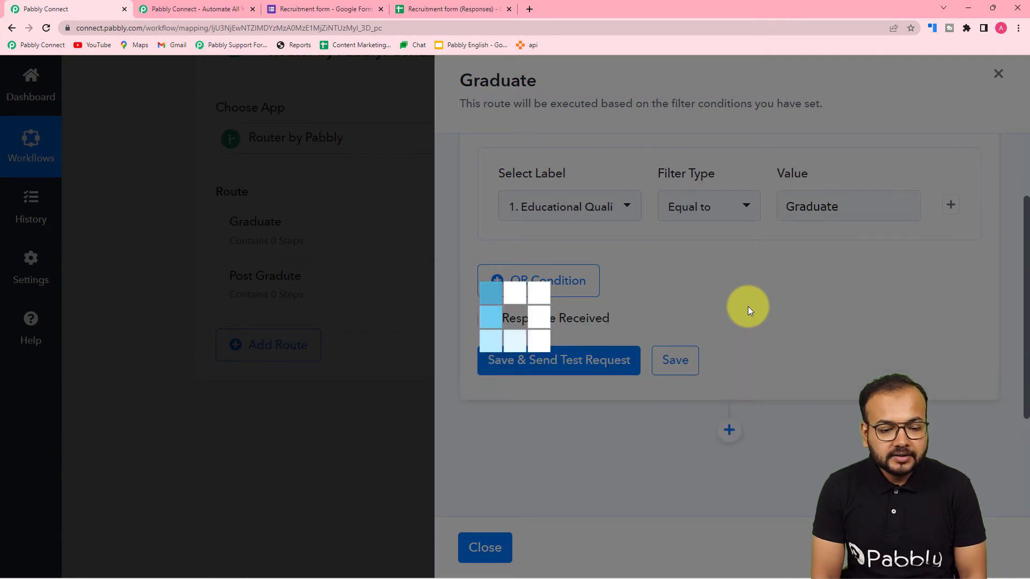
{"action": "scroll", "coordinate": [748, 307], "scroll_direction": "down", "scroll_amount": 2}
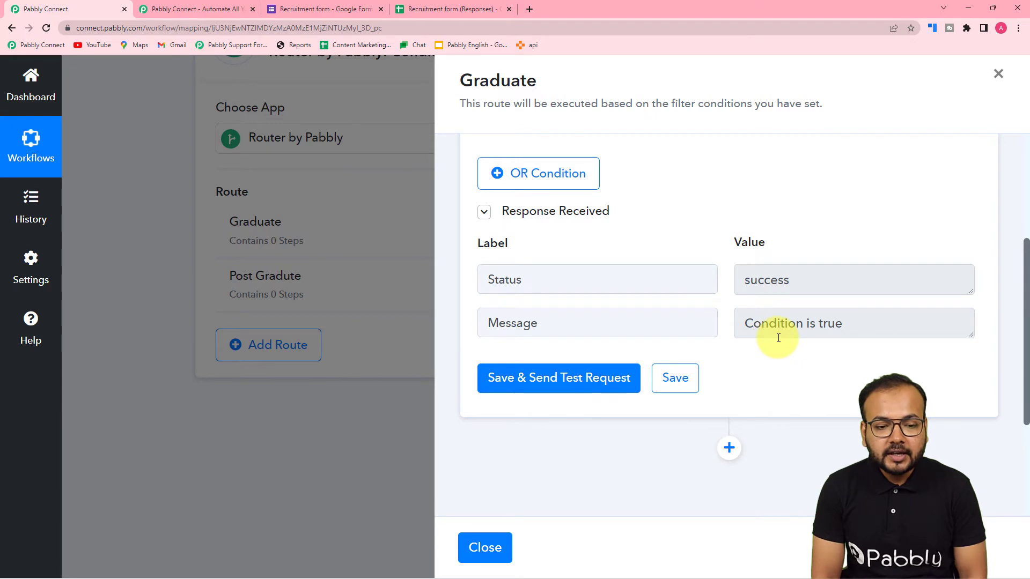
{"action": "scroll", "coordinate": [779, 338], "scroll_direction": "up", "scroll_amount": 4}
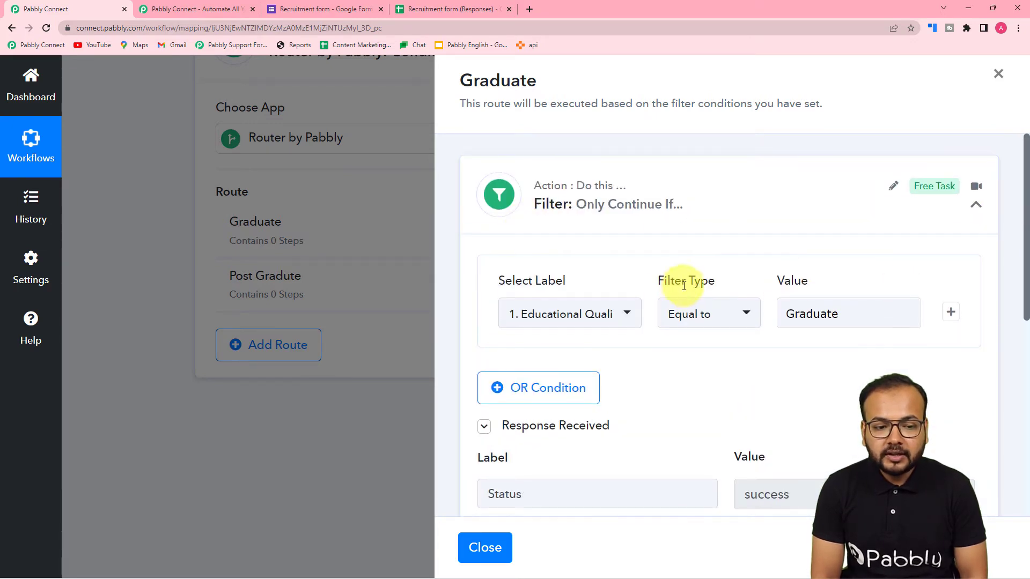
{"action": "scroll", "coordinate": [651, 267], "scroll_direction": "down", "scroll_amount": 5}
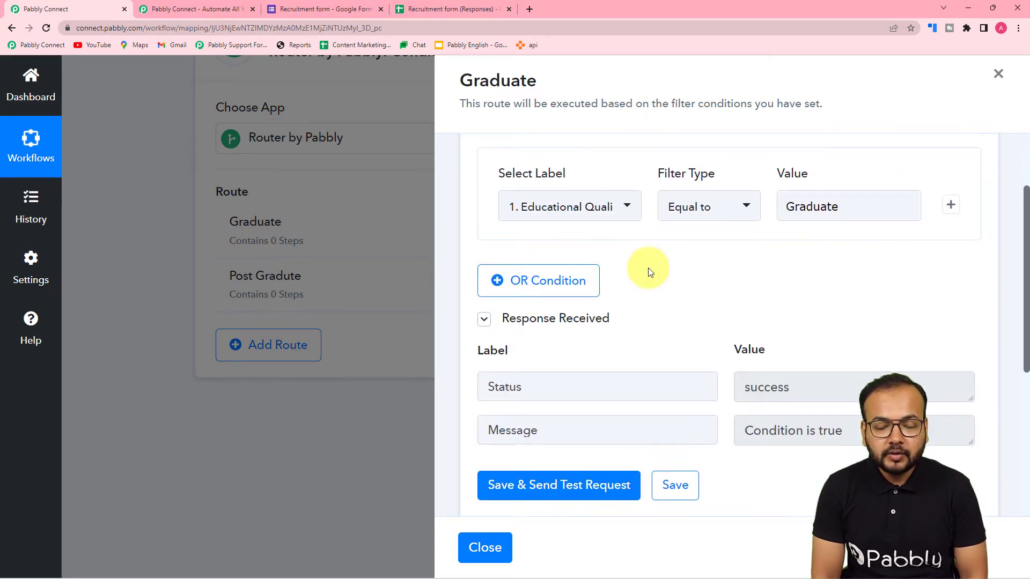
Step: Add a Gmail action step after the filter in the Graduate route, with Send Email as its action event
{"action": "scroll", "coordinate": [649, 268], "scroll_direction": "down", "scroll_amount": 3}
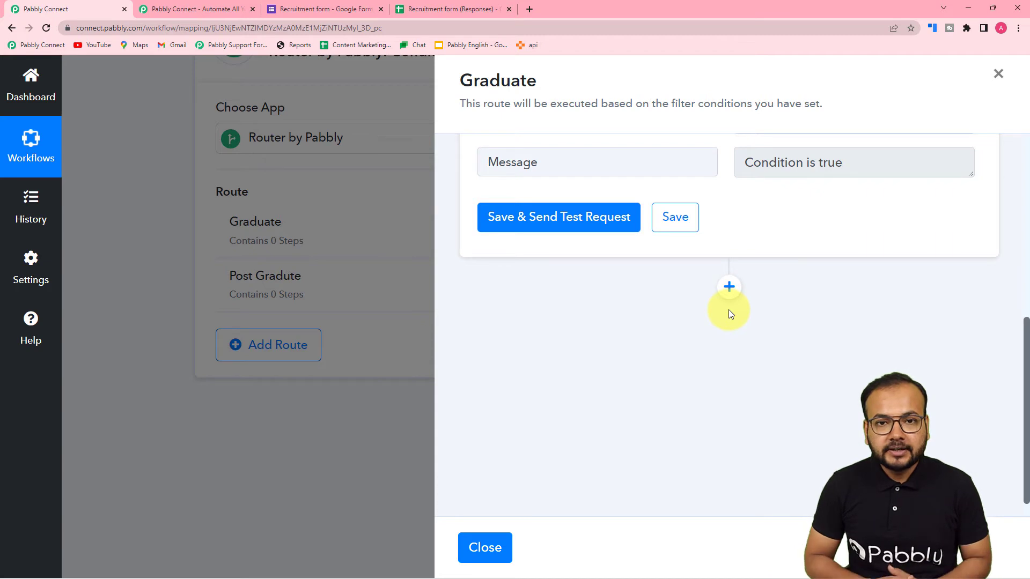
{"action": "left_click", "coordinate": [729, 286]}
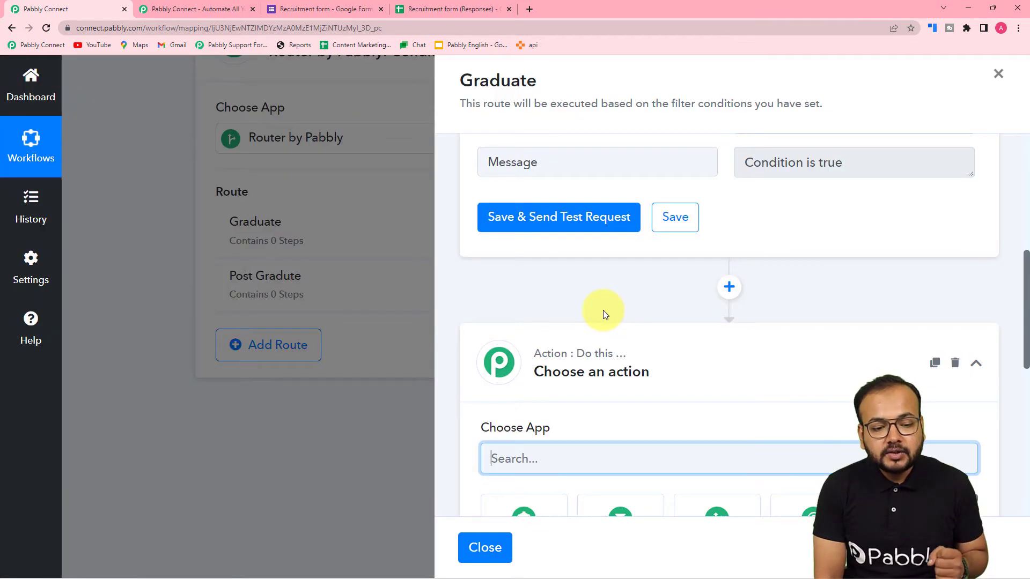
{"action": "type", "text": "g"}
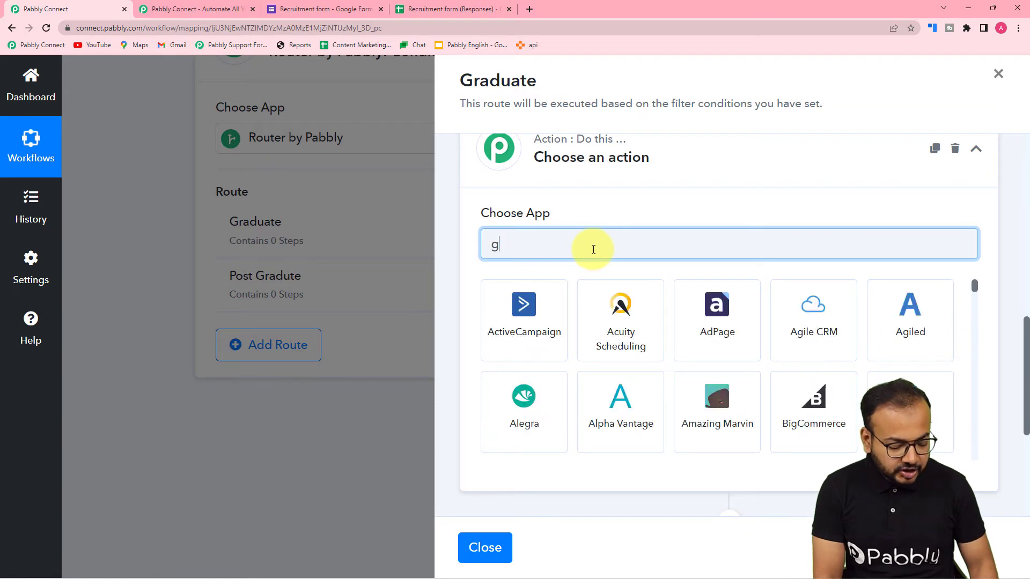
{"action": "type", "text": "mai"}
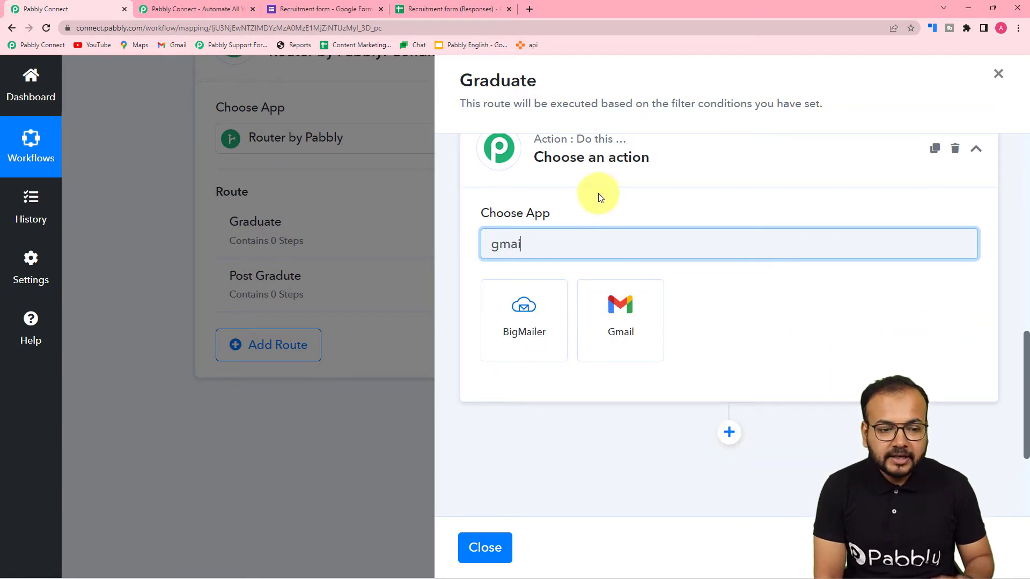
{"action": "left_click", "coordinate": [632, 342]}
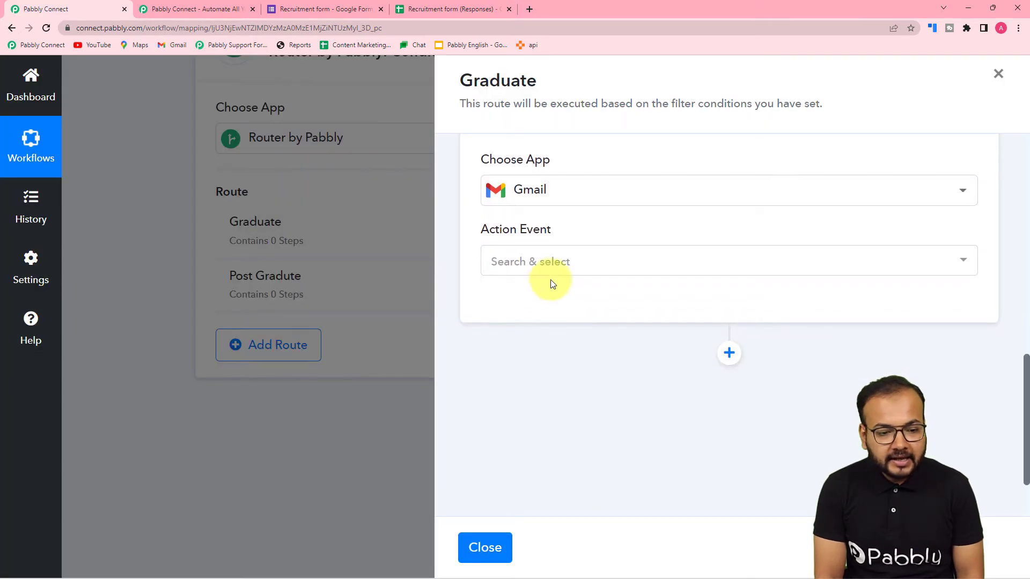
{"action": "left_click", "coordinate": [552, 261]}
{"action": "left_click", "coordinate": [534, 349]}
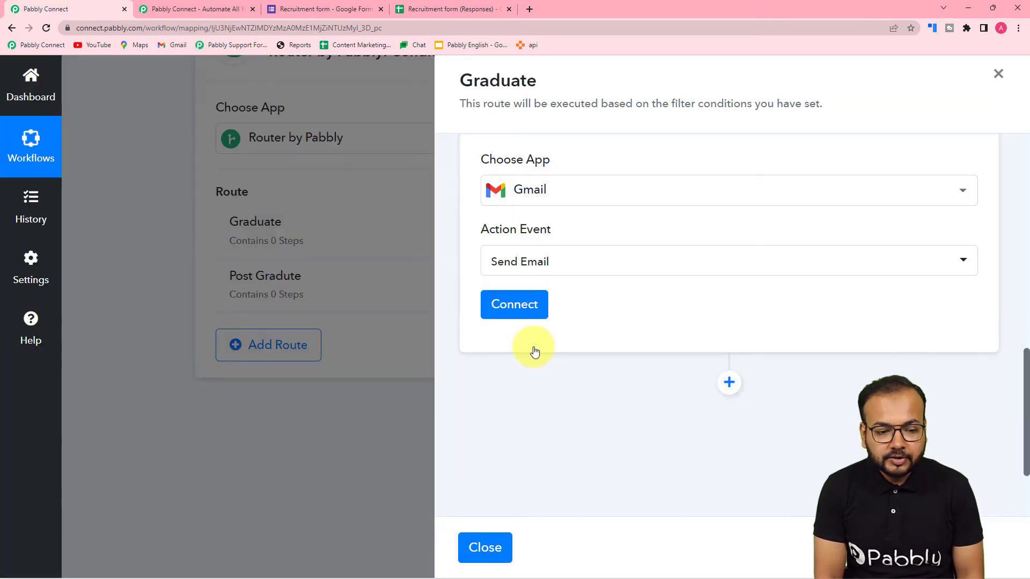
Step: Connect the Gmail step through a new connection, choosing the Pabbly Google account and granting Pabbly Connect access
{"action": "left_click", "coordinate": [524, 310]}
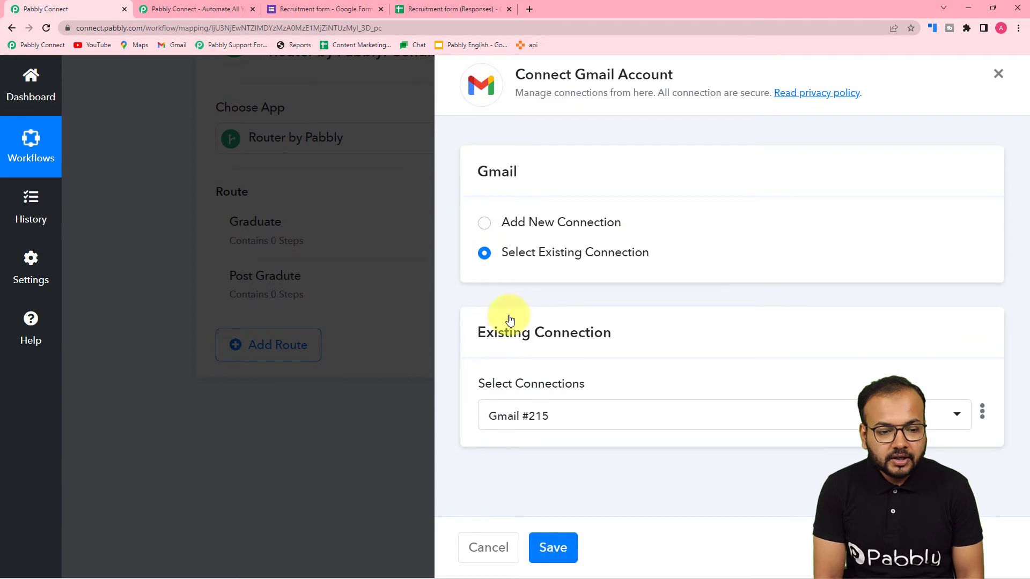
{"action": "left_click", "coordinate": [485, 224]}
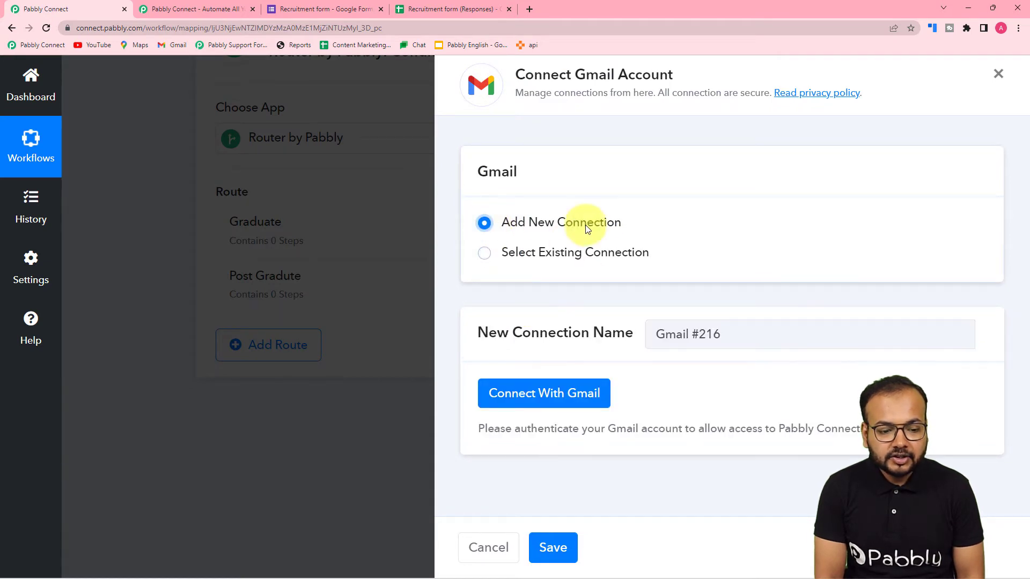
{"action": "left_click", "coordinate": [528, 392]}
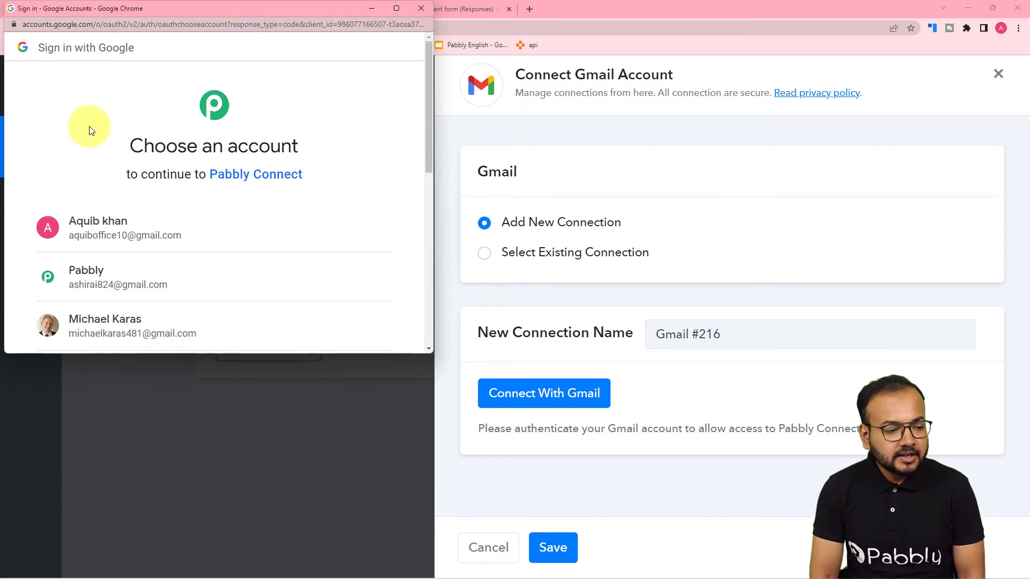
{"action": "left_click", "coordinate": [102, 294]}
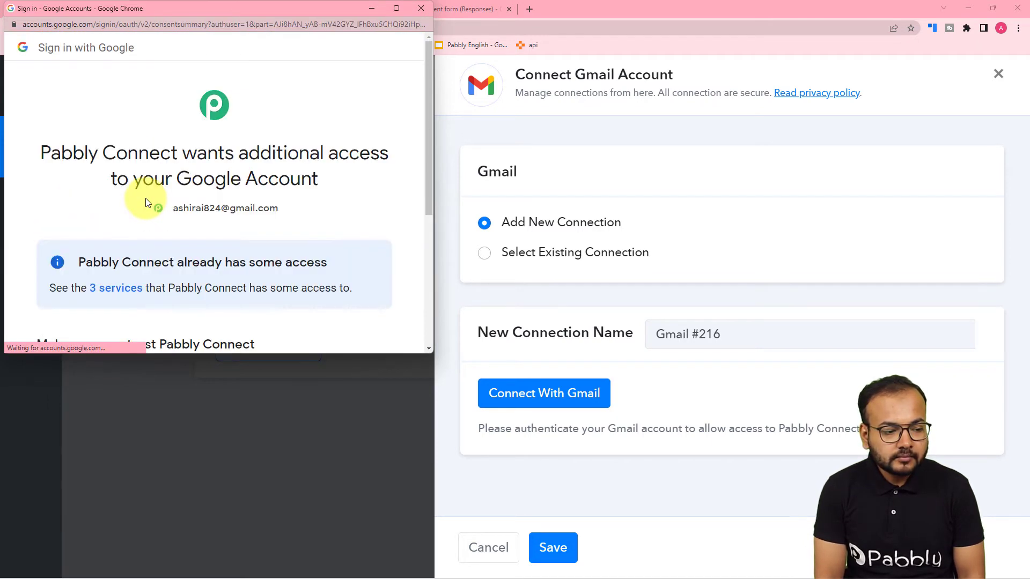
{"action": "scroll", "coordinate": [145, 203], "scroll_direction": "down", "scroll_amount": 5}
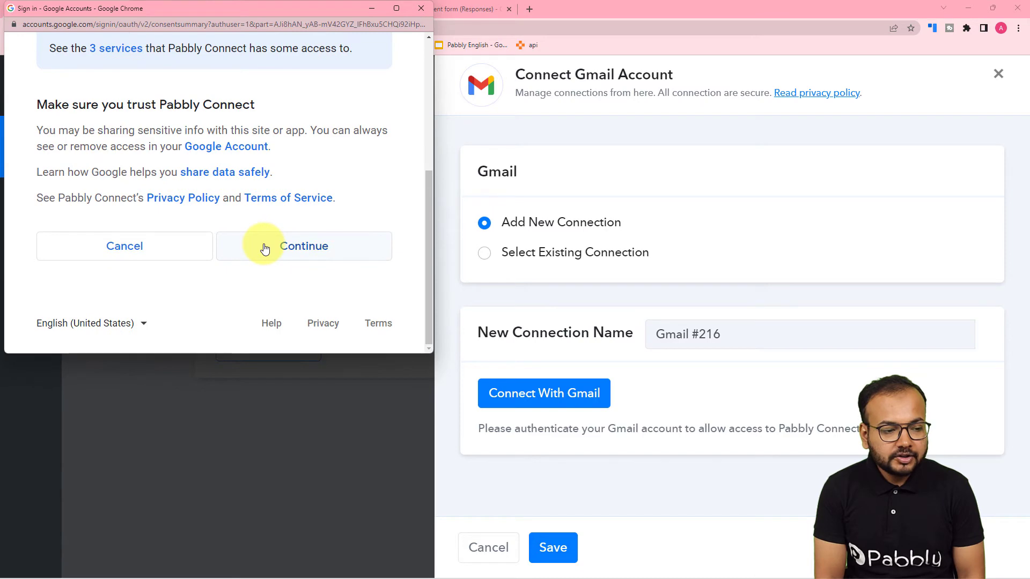
{"action": "left_click", "coordinate": [264, 248]}
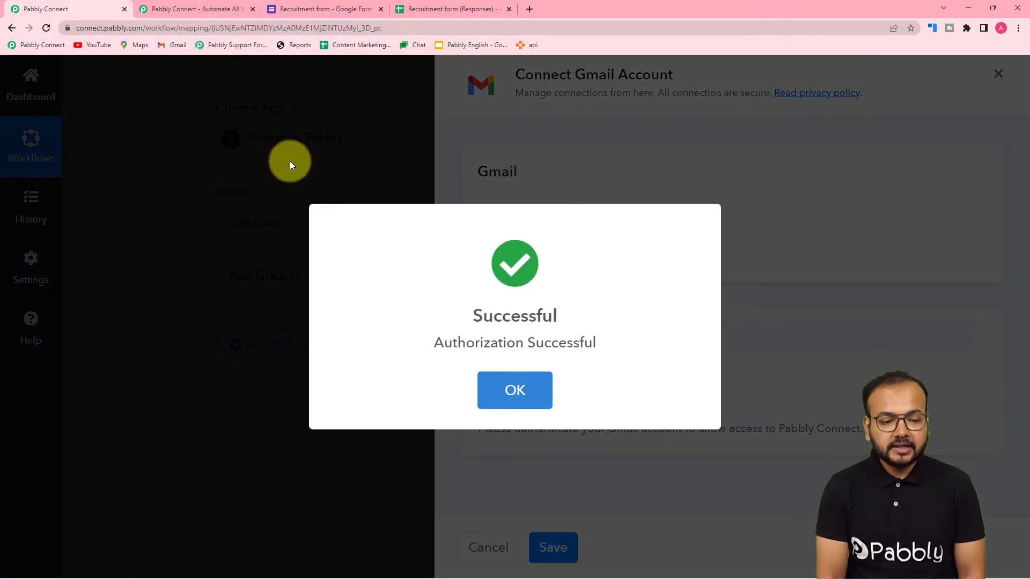
Step: Map the Email Address from the Google Forms response into the Gmail step's recipient email addresses
{"action": "scroll", "coordinate": [436, 227], "scroll_direction": "down", "scroll_amount": 3}
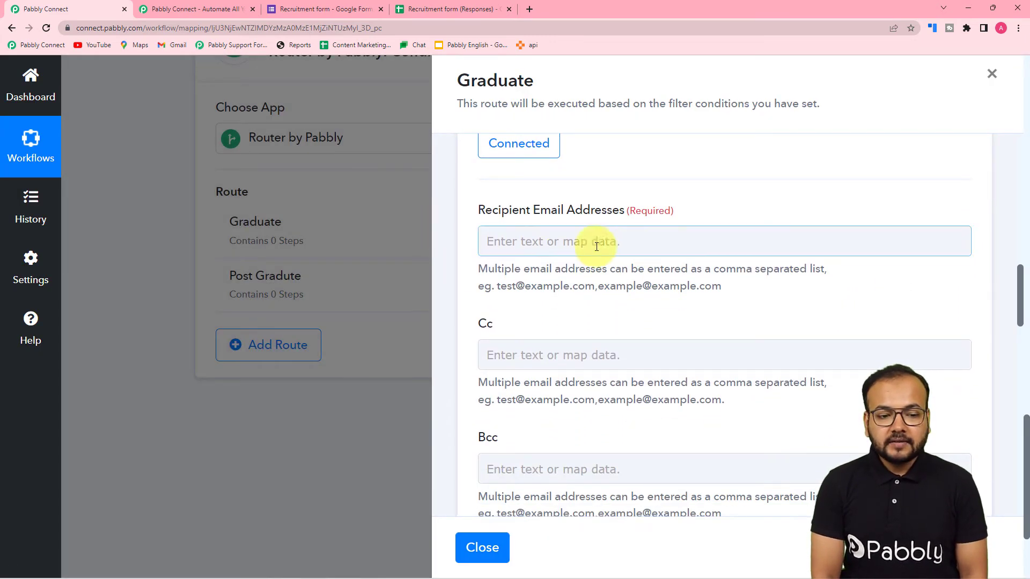
{"action": "scroll", "coordinate": [661, 242], "scroll_direction": "down", "scroll_amount": 7}
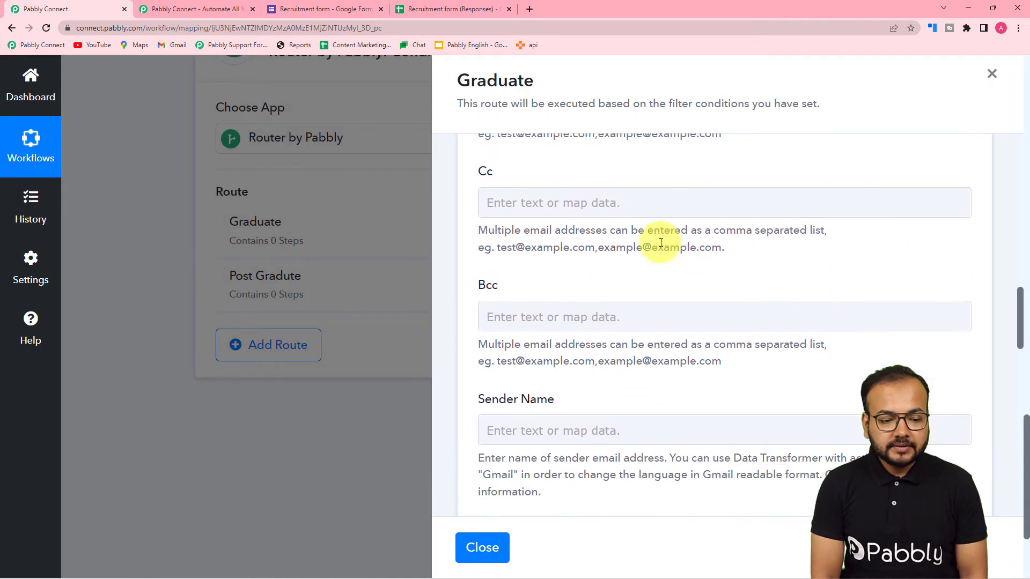
{"action": "scroll", "coordinate": [661, 242], "scroll_direction": "up", "scroll_amount": 7}
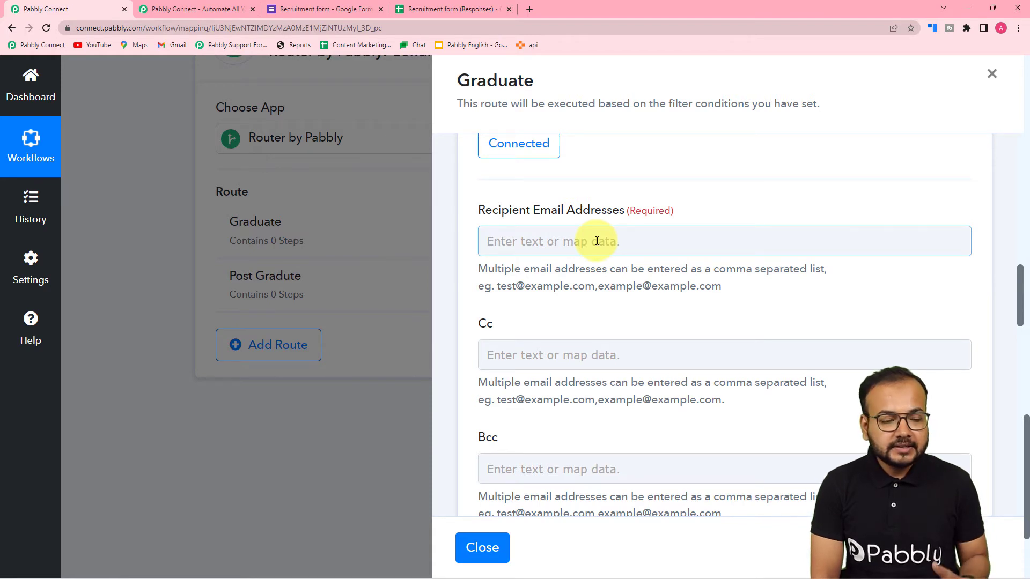
{"action": "left_click", "coordinate": [542, 243]}
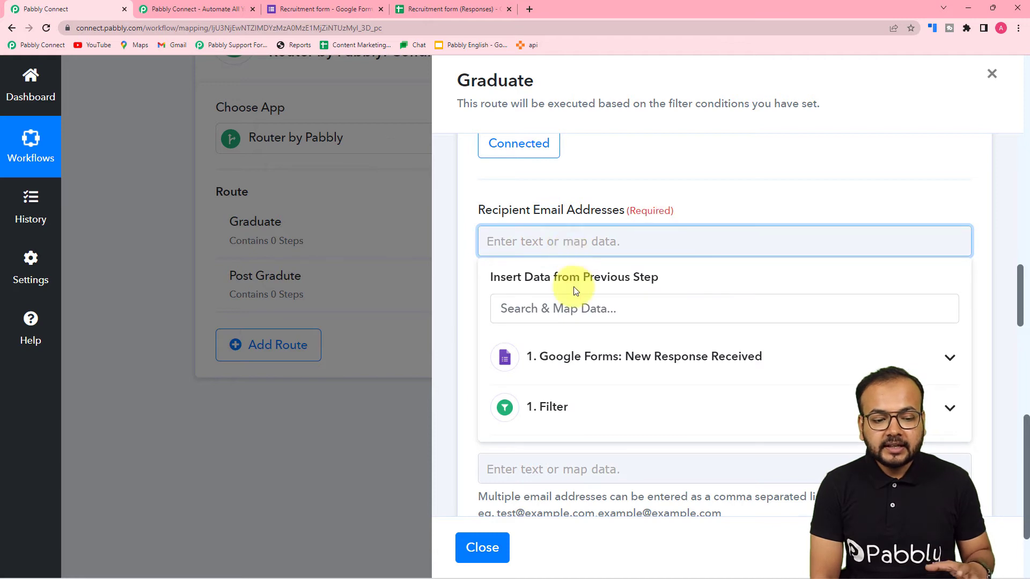
{"action": "left_click", "coordinate": [561, 359]}
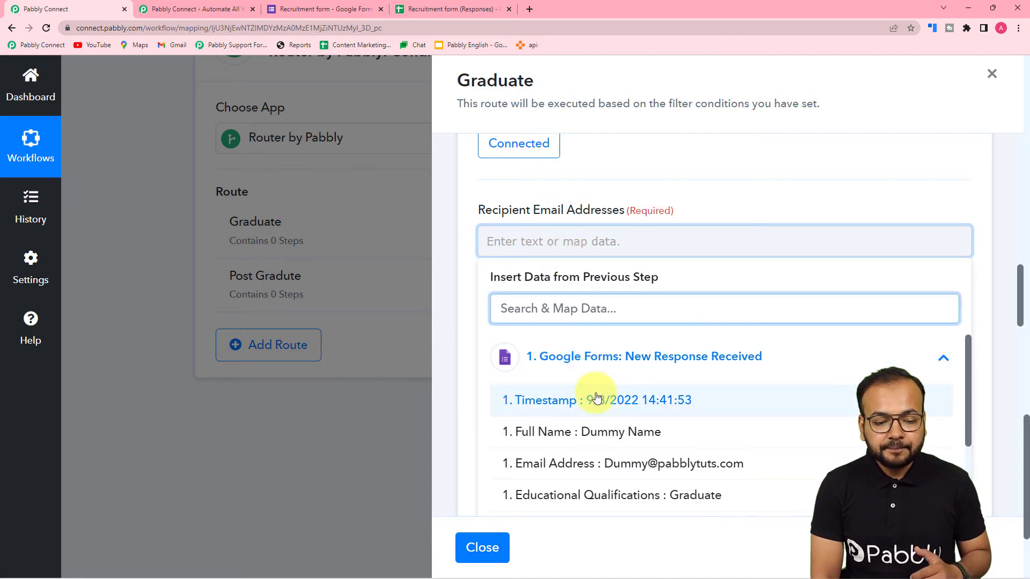
{"action": "left_click", "coordinate": [546, 467]}
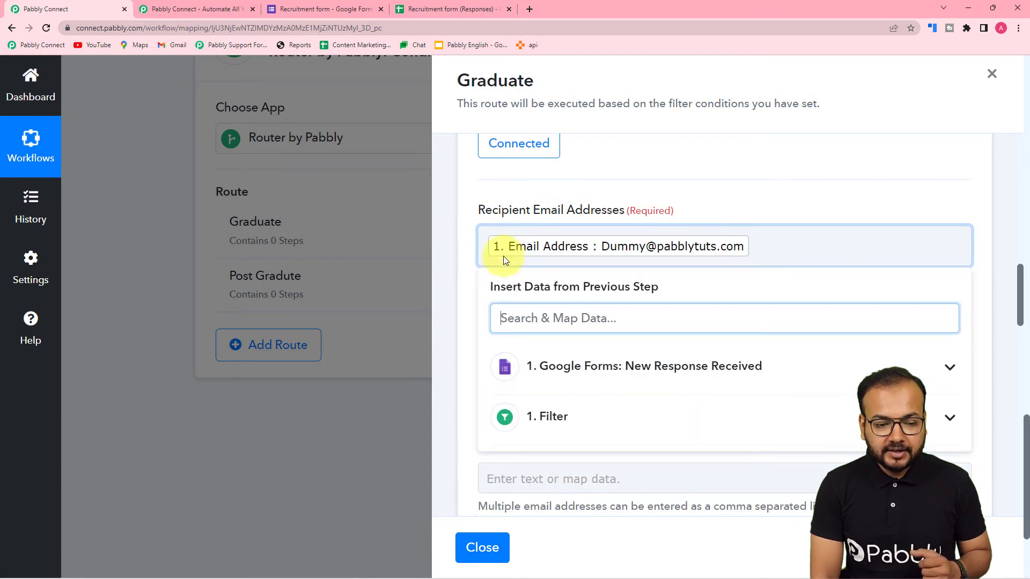
{"action": "left_click", "coordinate": [548, 187]}
Step: Set the email's sender name to HR Magnet Brains
{"action": "scroll", "coordinate": [548, 187], "scroll_direction": "down", "scroll_amount": 3}
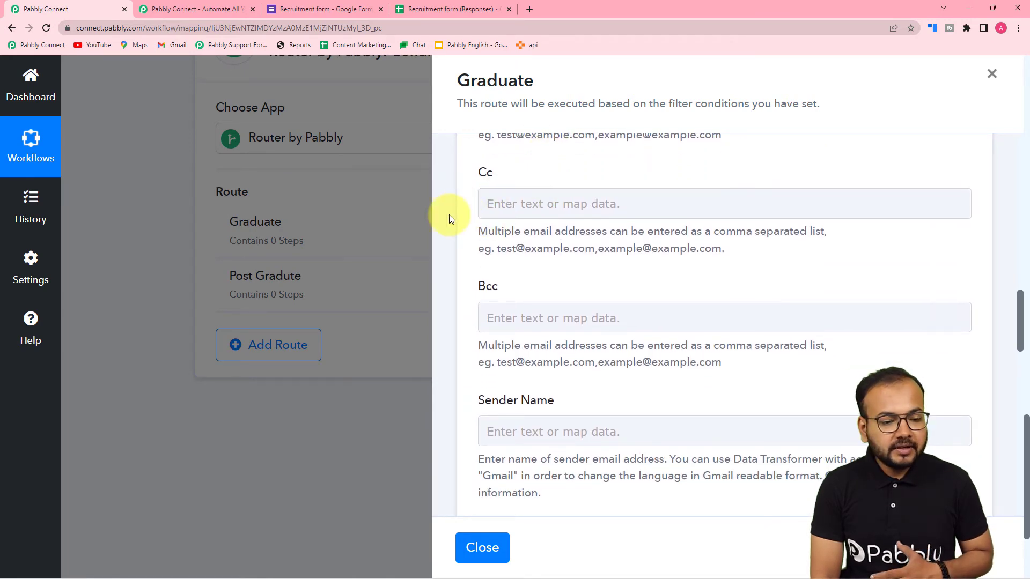
{"action": "scroll", "coordinate": [449, 214], "scroll_direction": "down", "scroll_amount": 2}
{"action": "scroll", "coordinate": [524, 212], "scroll_direction": "down", "scroll_amount": 2}
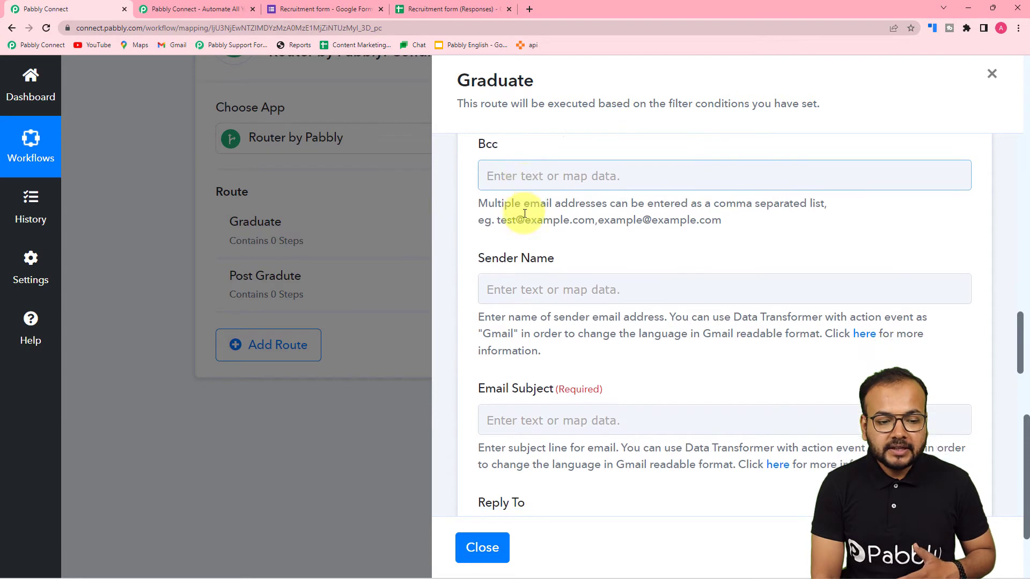
{"action": "left_click", "coordinate": [548, 220]}
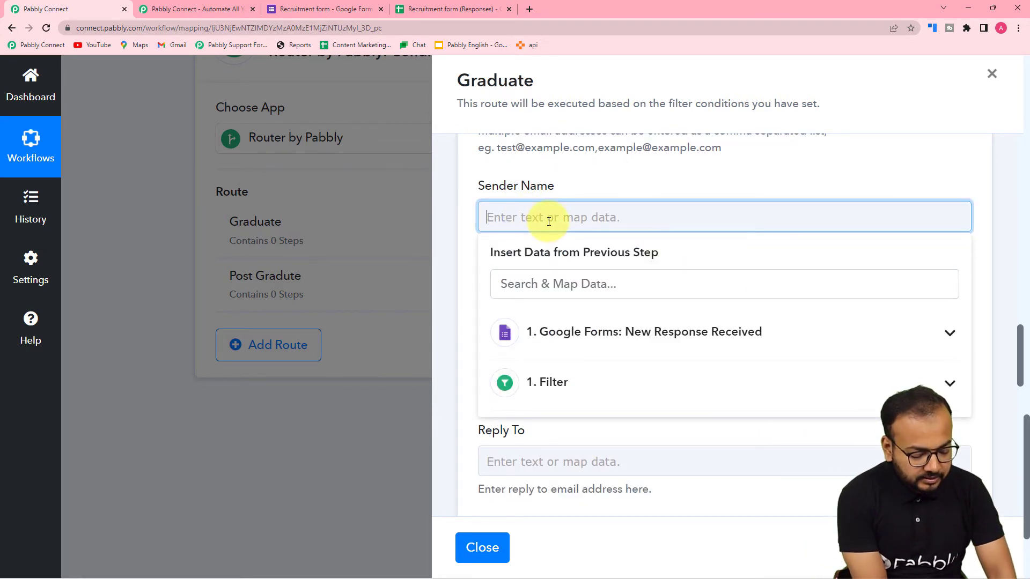
{"action": "type", "text": "HR Magnet Brains"}
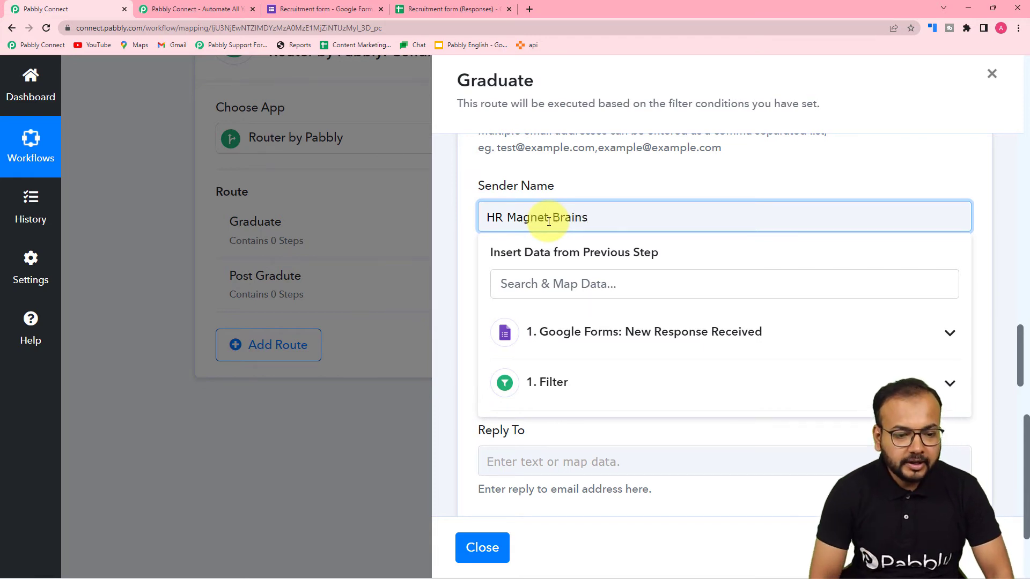
{"action": "left_click", "coordinate": [590, 191]}
Step: Set the email subject to "Job evaluation task for graduate candidates"
{"action": "scroll", "coordinate": [590, 191], "scroll_direction": "down", "scroll_amount": 2}
{"action": "left_click", "coordinate": [569, 236]}
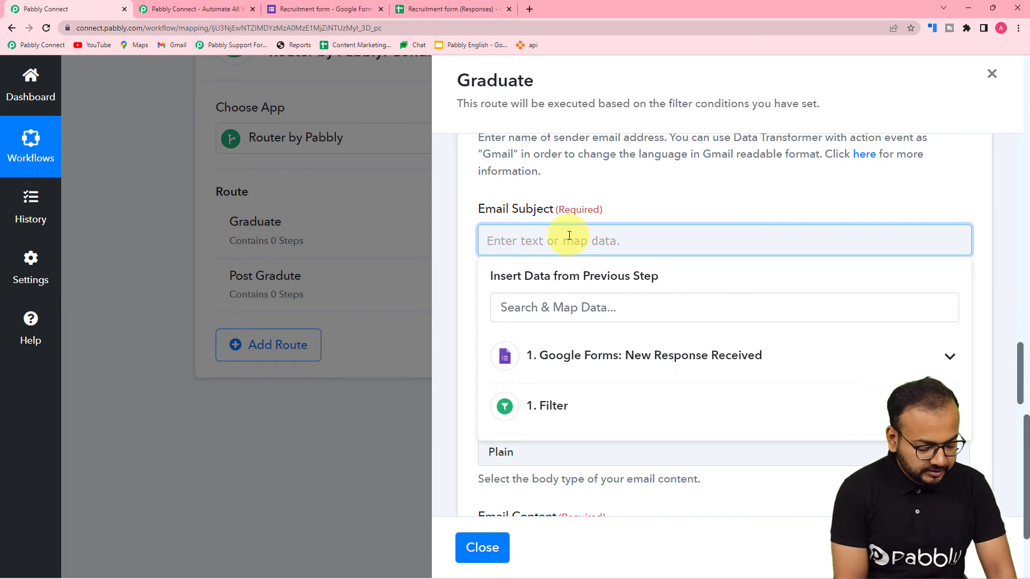
{"action": "type", "text": "J"}
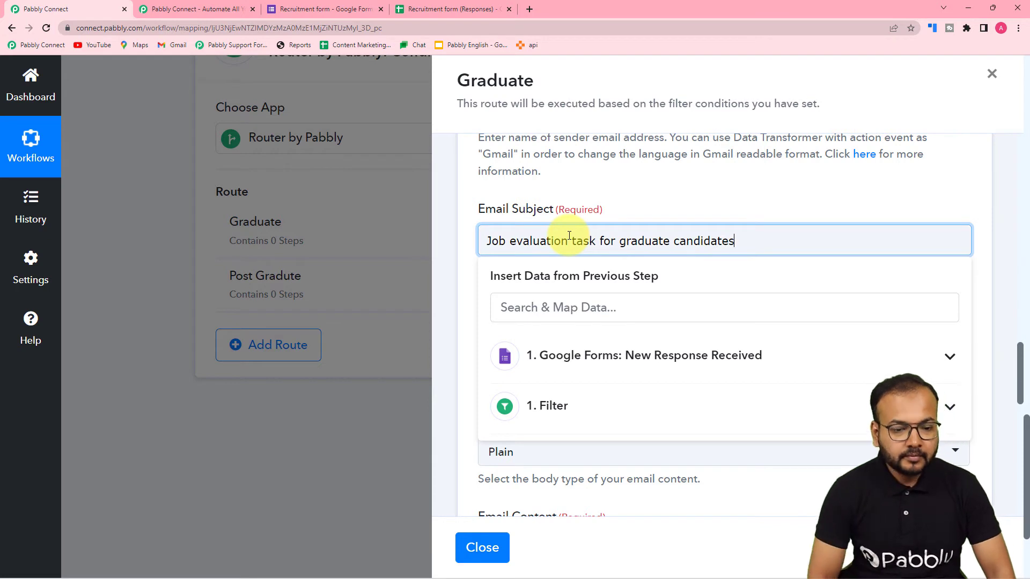
Step: End the email subject with a period and choose Plain as the email content type
{"action": "type", "text": "."}
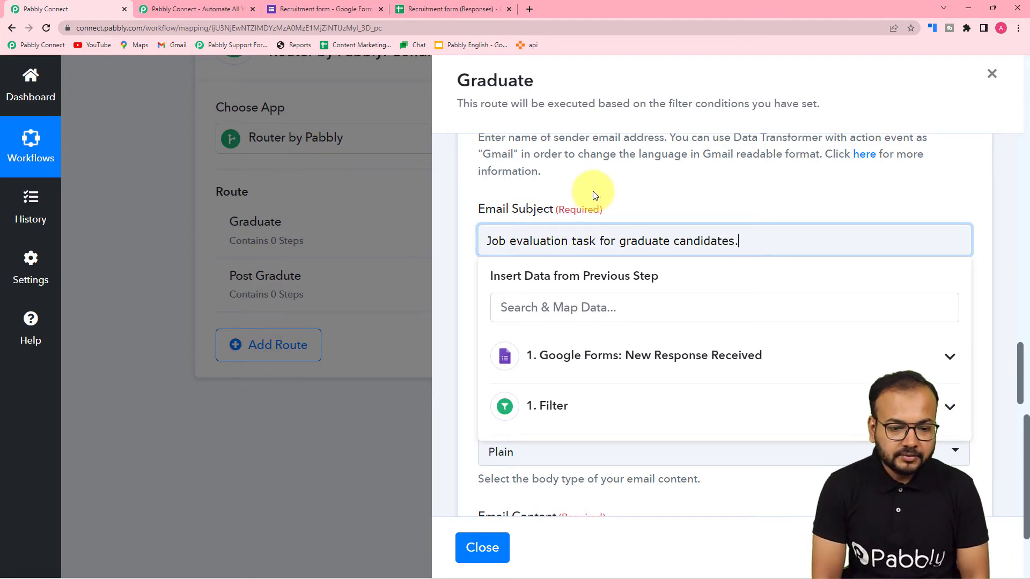
{"action": "scroll", "coordinate": [593, 191], "scroll_direction": "down", "scroll_amount": 2}
{"action": "left_click", "coordinate": [456, 213]}
{"action": "scroll", "coordinate": [456, 214], "scroll_direction": "down", "scroll_amount": 1}
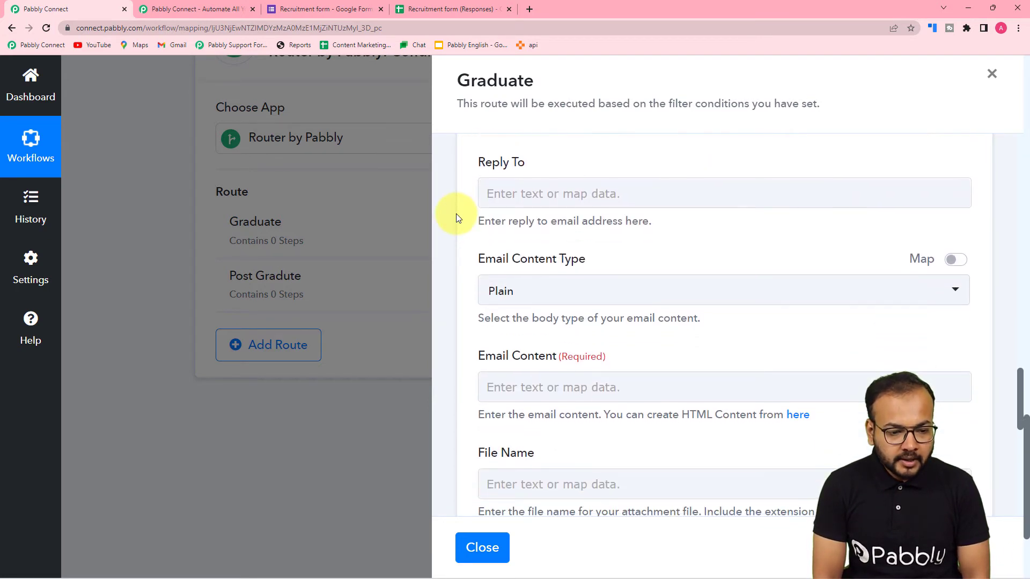
{"action": "scroll", "coordinate": [570, 193], "scroll_direction": "down", "scroll_amount": 2}
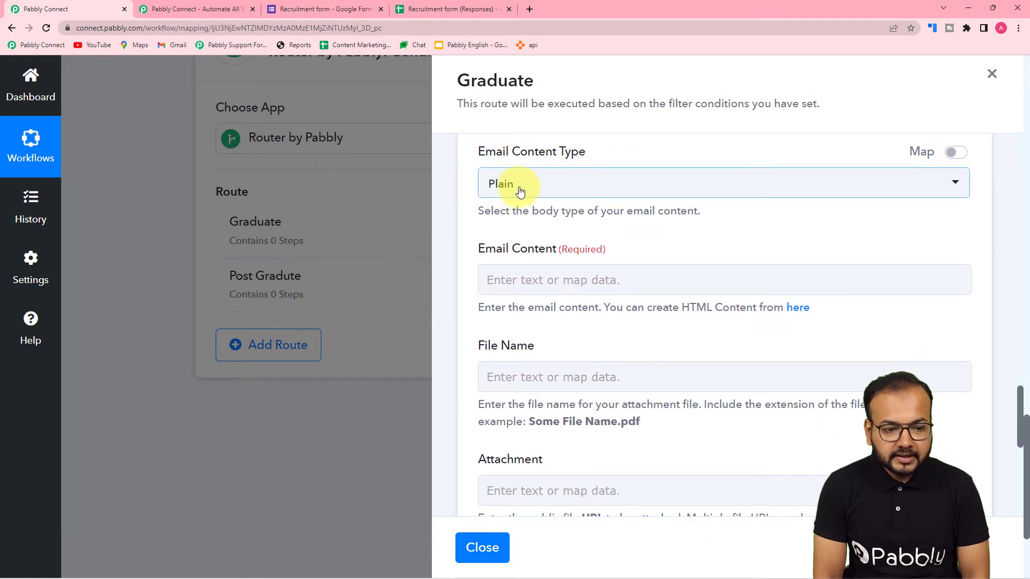
{"action": "left_click", "coordinate": [581, 192]}
{"action": "left_click", "coordinate": [536, 250]}
{"action": "scroll", "coordinate": [557, 191], "scroll_direction": "down", "scroll_amount": 2}
{"action": "left_click", "coordinate": [578, 172]}
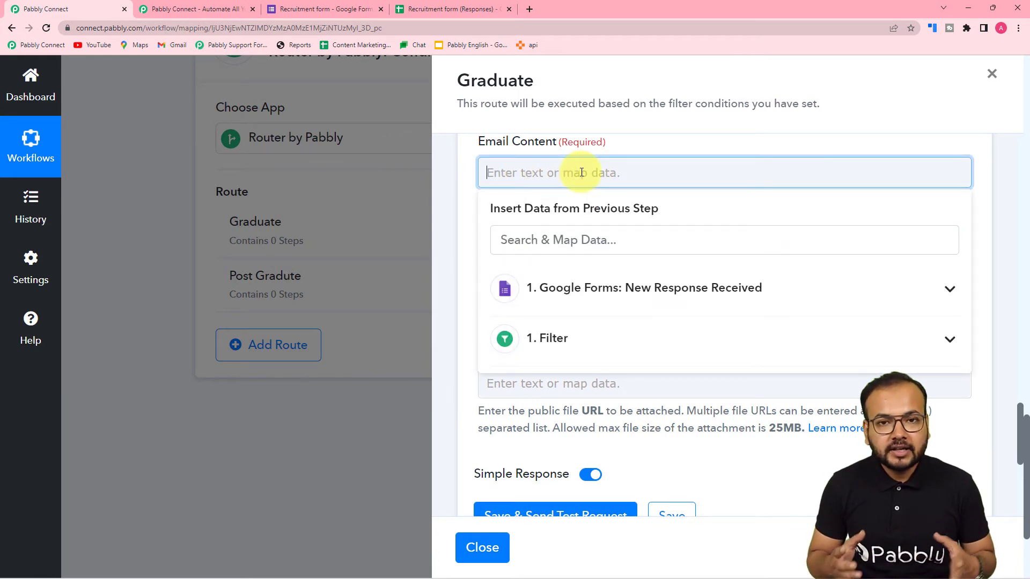
{"action": "type", "text": "Dear ,  We have recieved your job application. To shortlist for interview you have to complete the task from this link: www.pabbly.com  The tasks are designed for graduate level according to your qualifuication. You have to complete the tasks in given time.  Regards."}
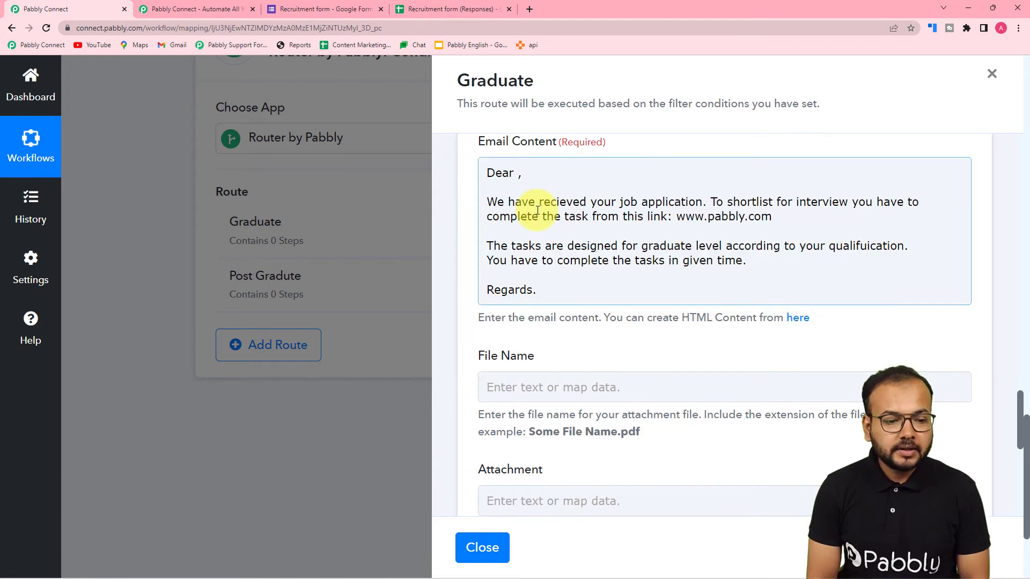
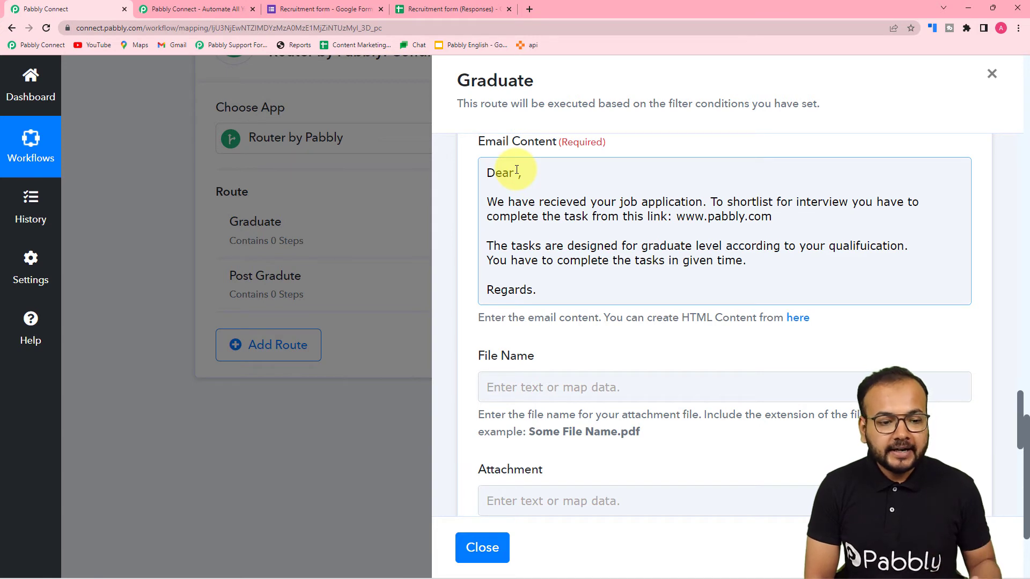
Step: Map the Full Name from the Google Forms response into the email content's greeting, between "Dear" and the comma
{"action": "left_click", "coordinate": [513, 177]}
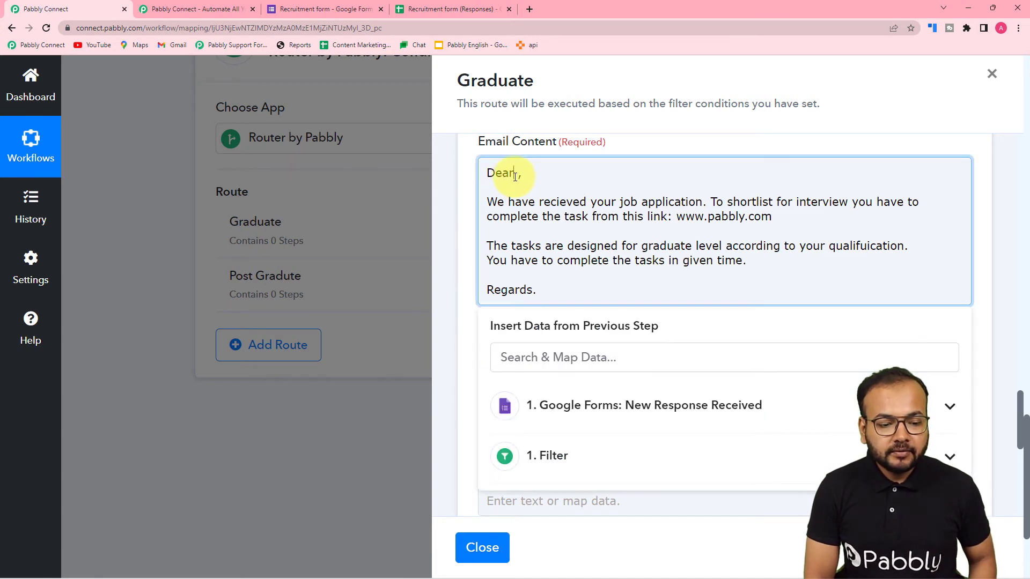
{"action": "left_click", "coordinate": [579, 424]}
{"action": "scroll", "coordinate": [574, 418], "scroll_direction": "down", "scroll_amount": 3}
{"action": "scroll", "coordinate": [563, 424], "scroll_direction": "up", "scroll_amount": 3}
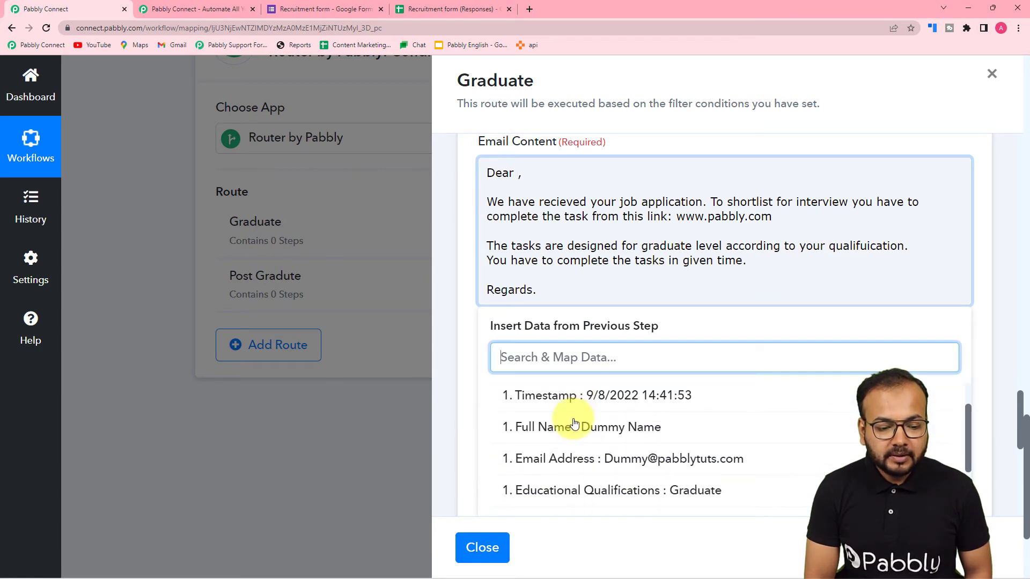
{"action": "left_click", "coordinate": [543, 429]}
{"action": "left_click", "coordinate": [458, 244]}
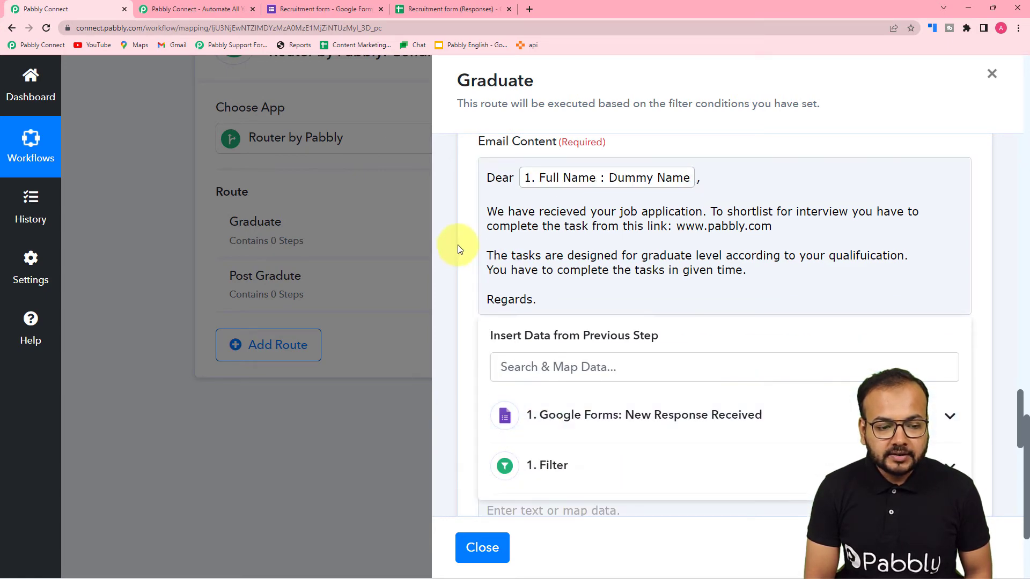
{"action": "left_click", "coordinate": [534, 183]}
Step: Review the Gmail step's recipient, sender name, subject, content and attachment fields in the Graduate route
{"action": "scroll", "coordinate": [527, 192], "scroll_direction": "up", "scroll_amount": 10}
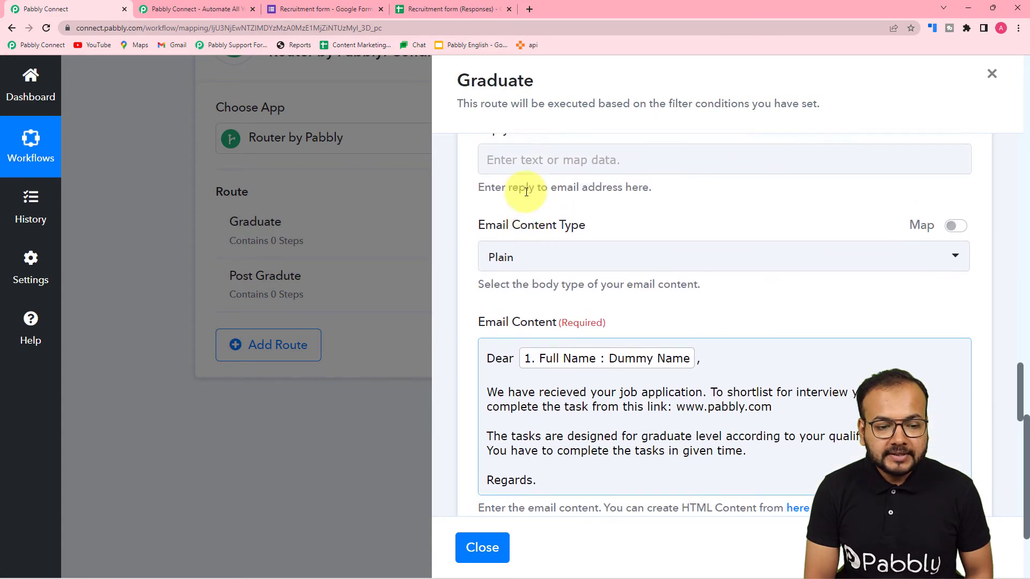
{"action": "scroll", "coordinate": [525, 194], "scroll_direction": "up", "scroll_amount": 7}
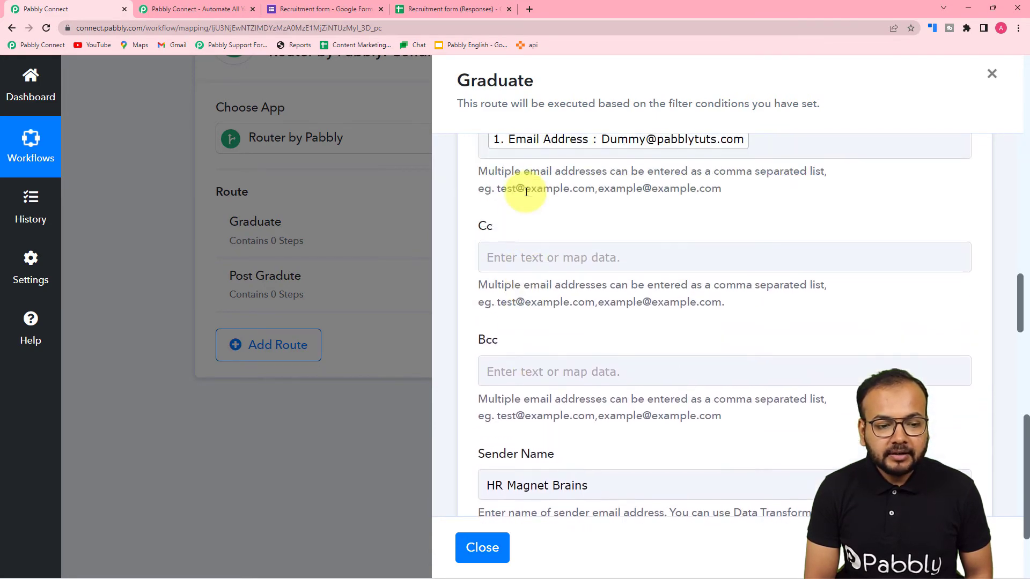
{"action": "scroll", "coordinate": [525, 203], "scroll_direction": "down", "scroll_amount": 5}
{"action": "scroll", "coordinate": [597, 264], "scroll_direction": "up", "scroll_amount": 2}
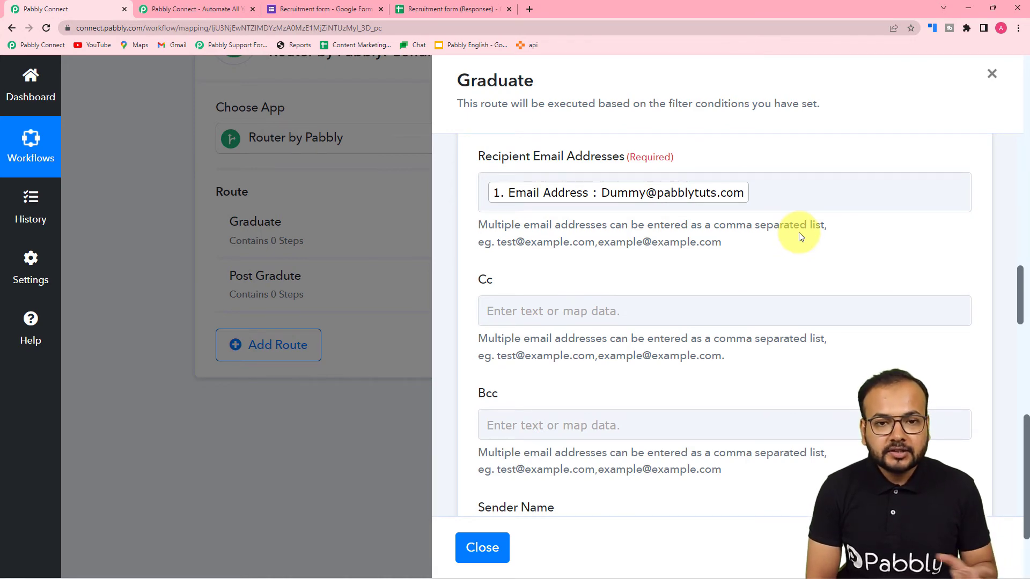
{"action": "scroll", "coordinate": [558, 213], "scroll_direction": "down", "scroll_amount": 7}
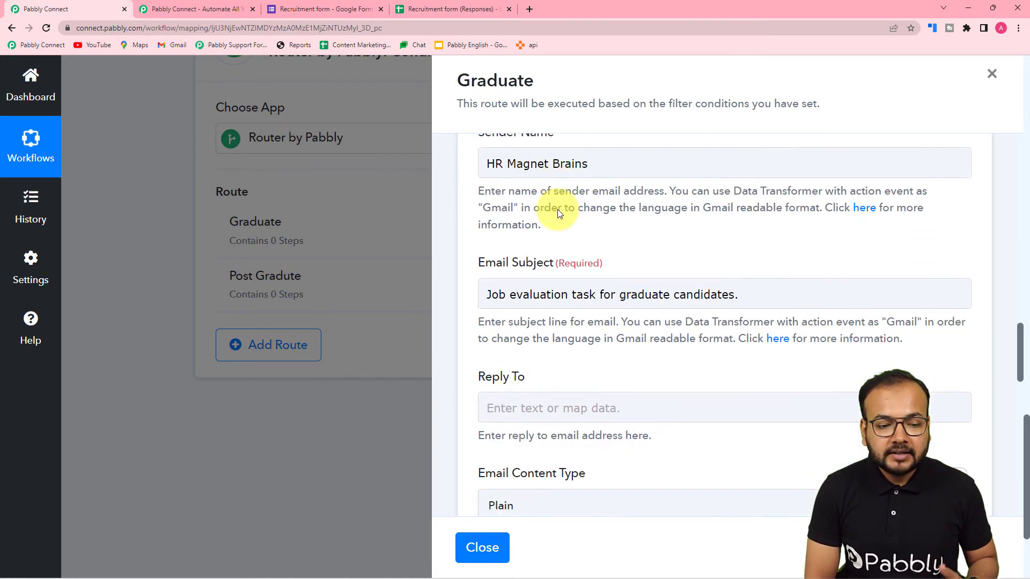
{"action": "scroll", "coordinate": [558, 213], "scroll_direction": "down", "scroll_amount": 10}
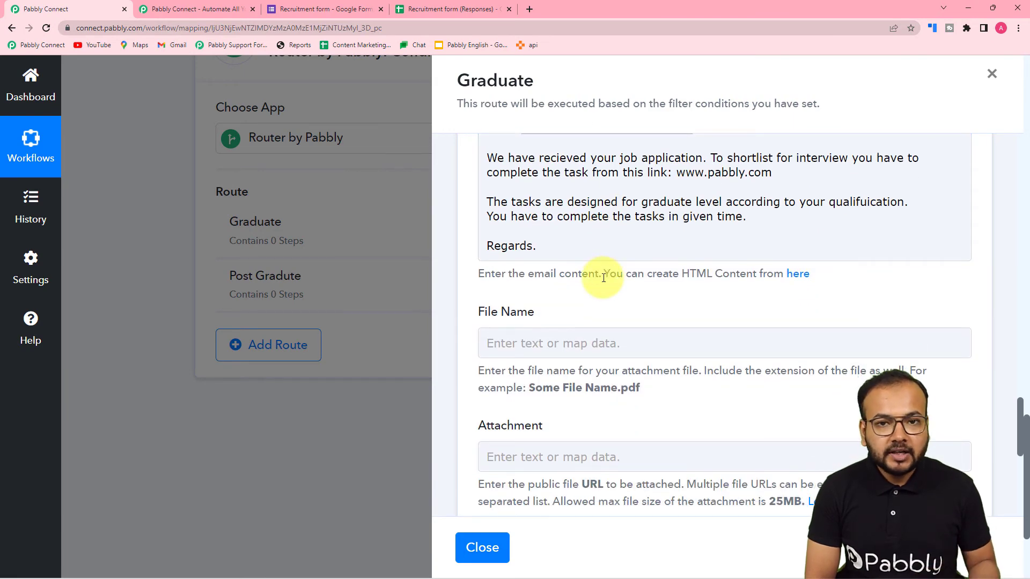
{"action": "scroll", "coordinate": [603, 277], "scroll_direction": "up", "scroll_amount": 1}
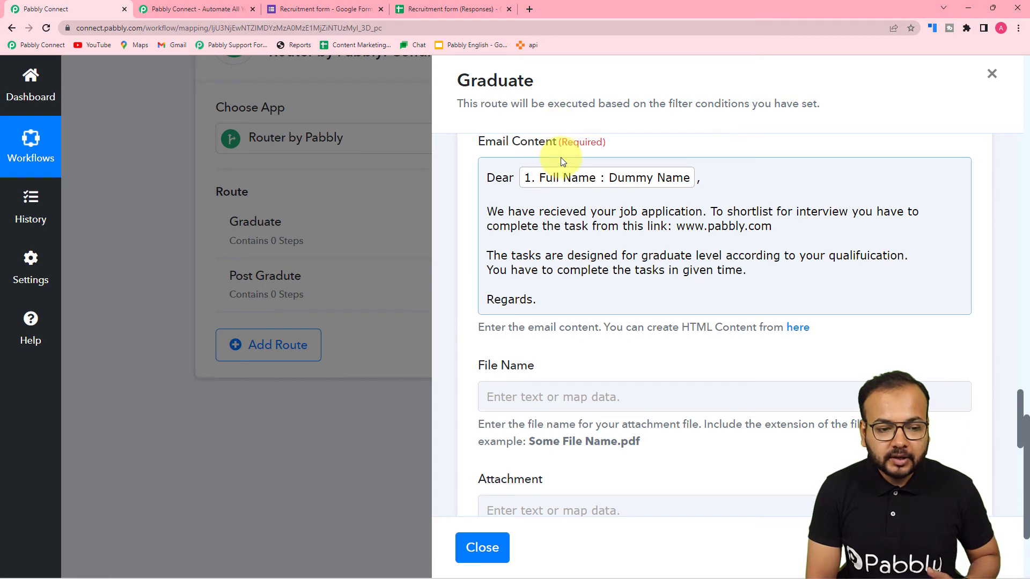
{"action": "scroll", "coordinate": [561, 156], "scroll_direction": "down", "scroll_amount": 5}
{"action": "scroll", "coordinate": [561, 156], "scroll_direction": "down", "scroll_amount": 1}
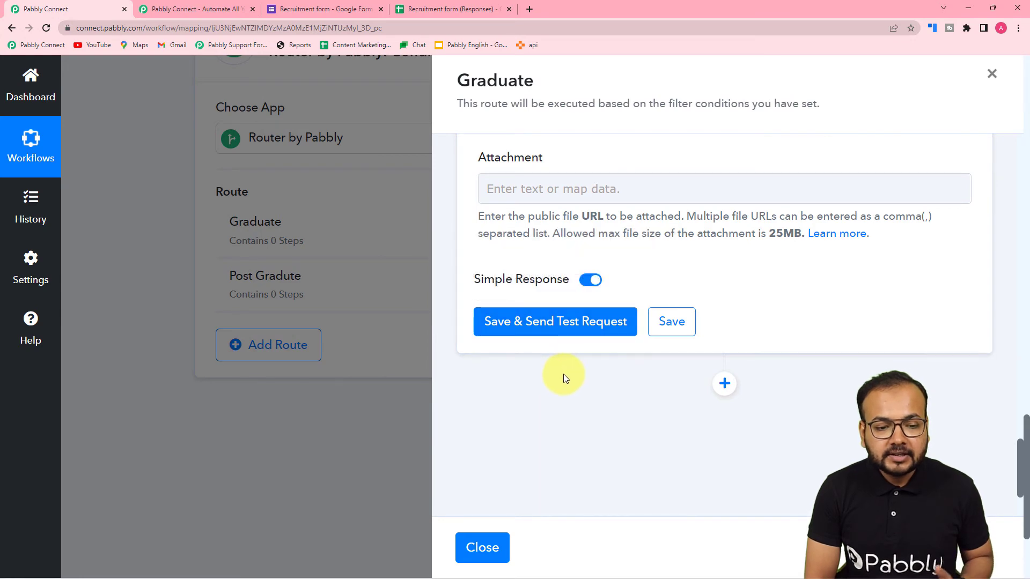
{"action": "scroll", "coordinate": [563, 376], "scroll_direction": "up", "scroll_amount": 12}
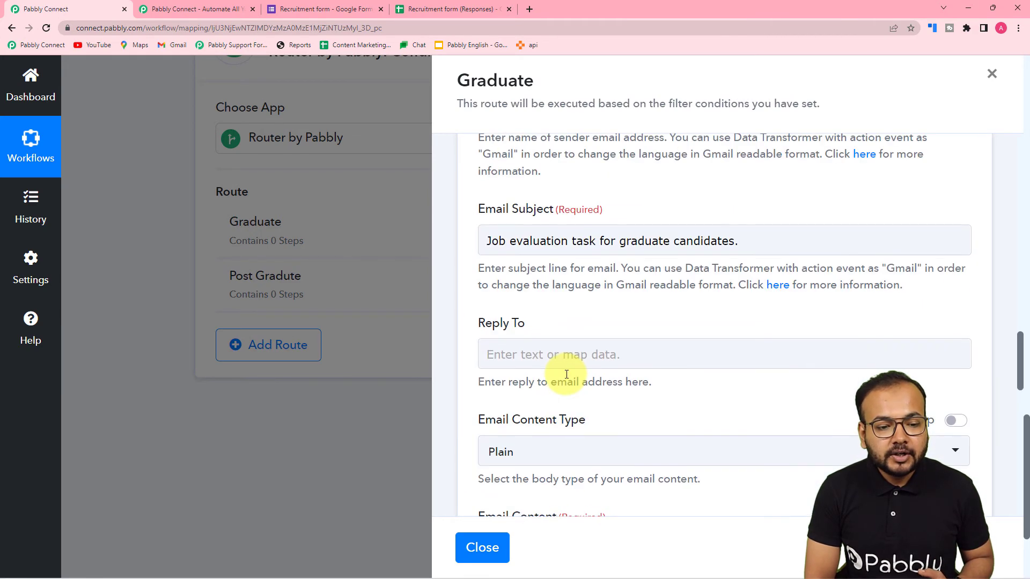
{"action": "scroll", "coordinate": [566, 374], "scroll_direction": "up", "scroll_amount": 10}
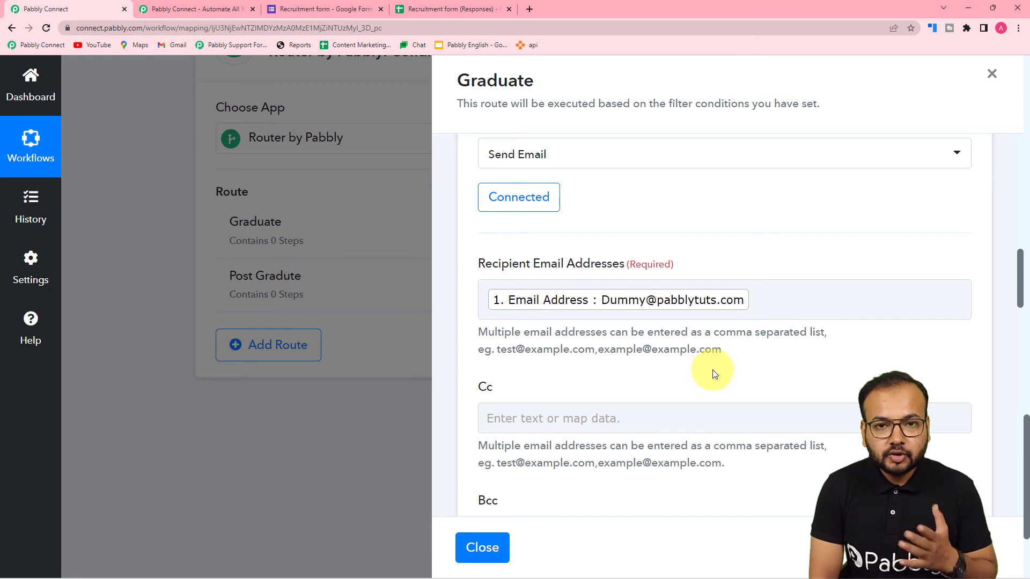
{"action": "scroll", "coordinate": [712, 373], "scroll_direction": "down", "scroll_amount": 6}
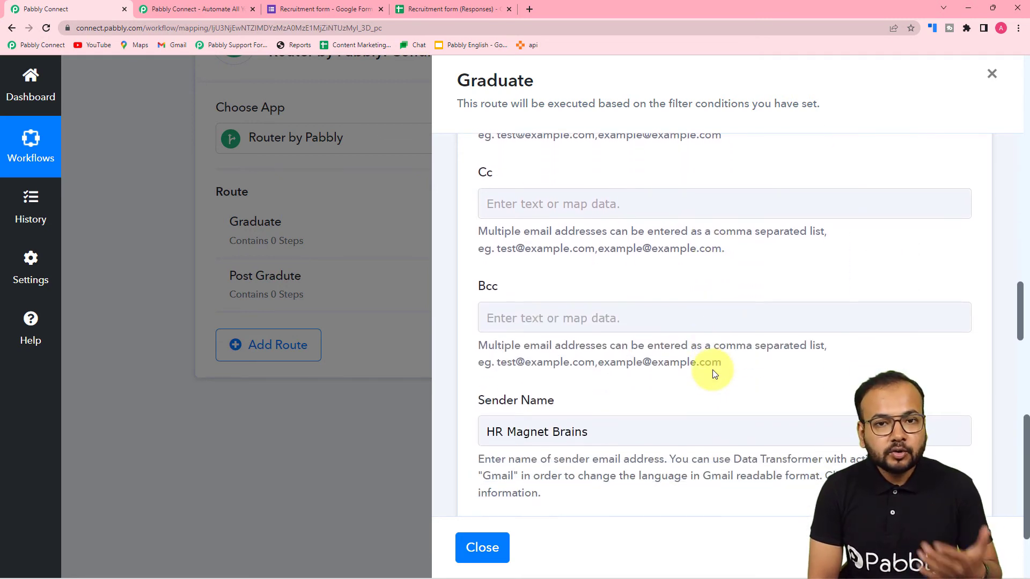
{"action": "scroll", "coordinate": [714, 371], "scroll_direction": "down", "scroll_amount": 2}
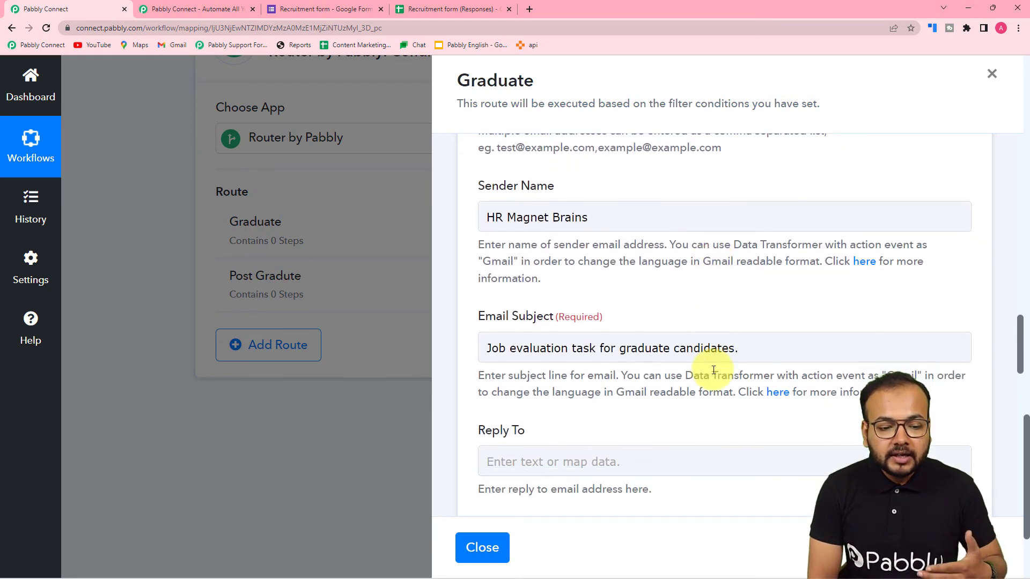
{"action": "scroll", "coordinate": [713, 370], "scroll_direction": "up", "scroll_amount": 4}
{"action": "scroll", "coordinate": [658, 236], "scroll_direction": "down", "scroll_amount": 7}
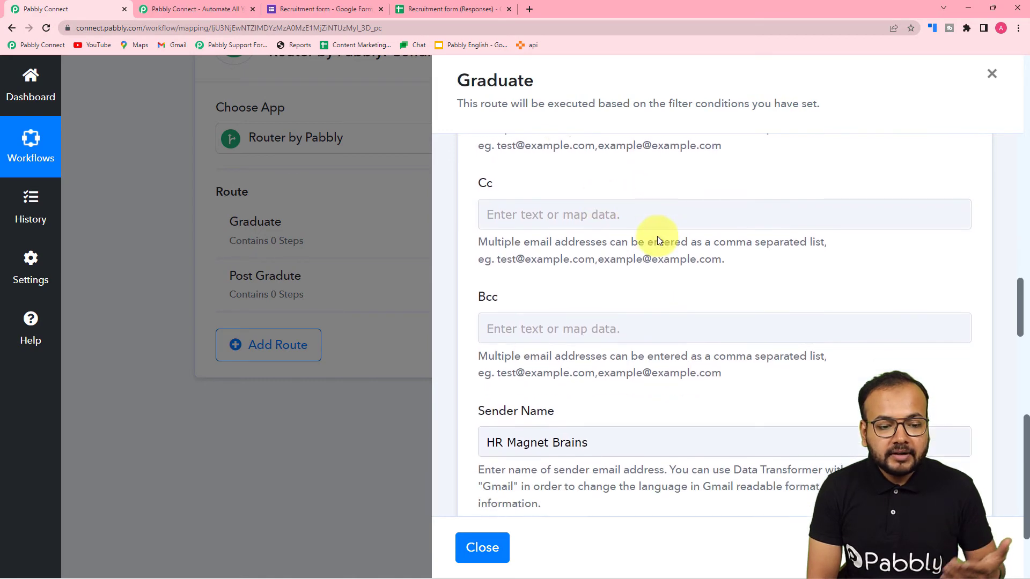
{"action": "scroll", "coordinate": [591, 282], "scroll_direction": "down", "scroll_amount": 12}
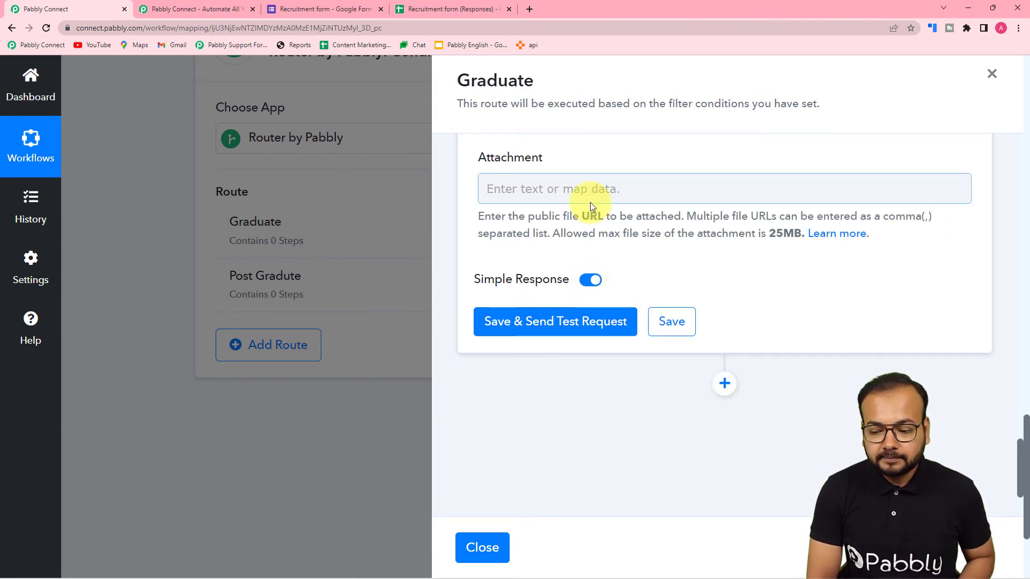
Step: Check the Gmail inbox before testing, and save the Graduate route's Gmail step in Pabbly Connect with a test request
{"action": "scroll", "coordinate": [590, 201], "scroll_direction": "up", "scroll_amount": 2}
{"action": "left_click", "coordinate": [556, 11]}
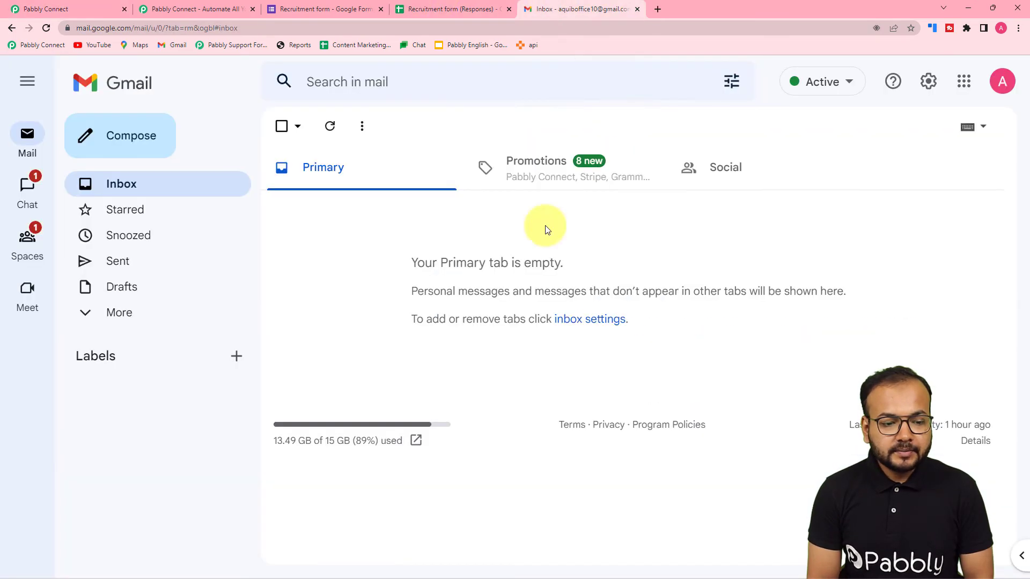
{"action": "left_click", "coordinate": [70, 9]}
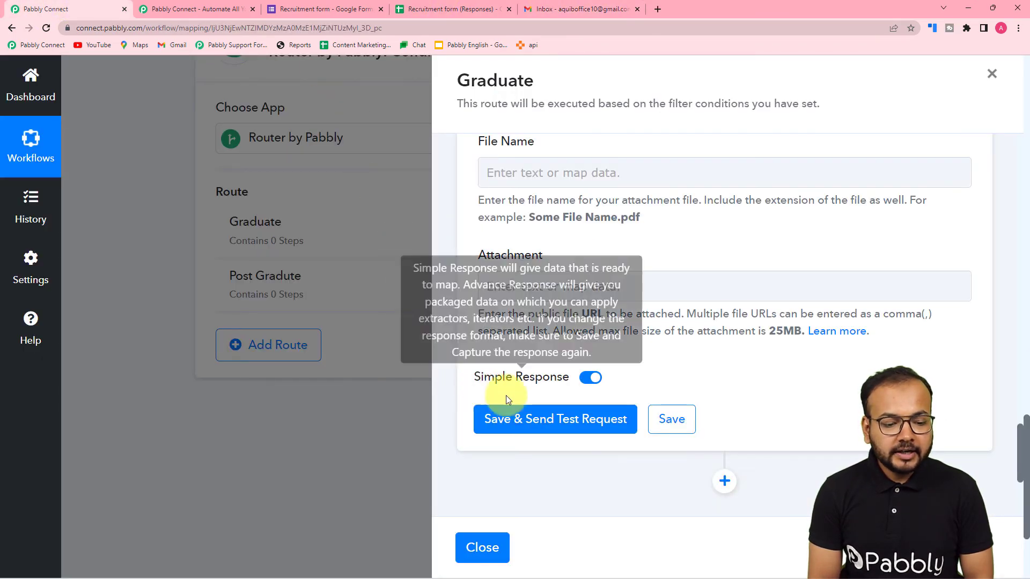
{"action": "left_click", "coordinate": [518, 423]}
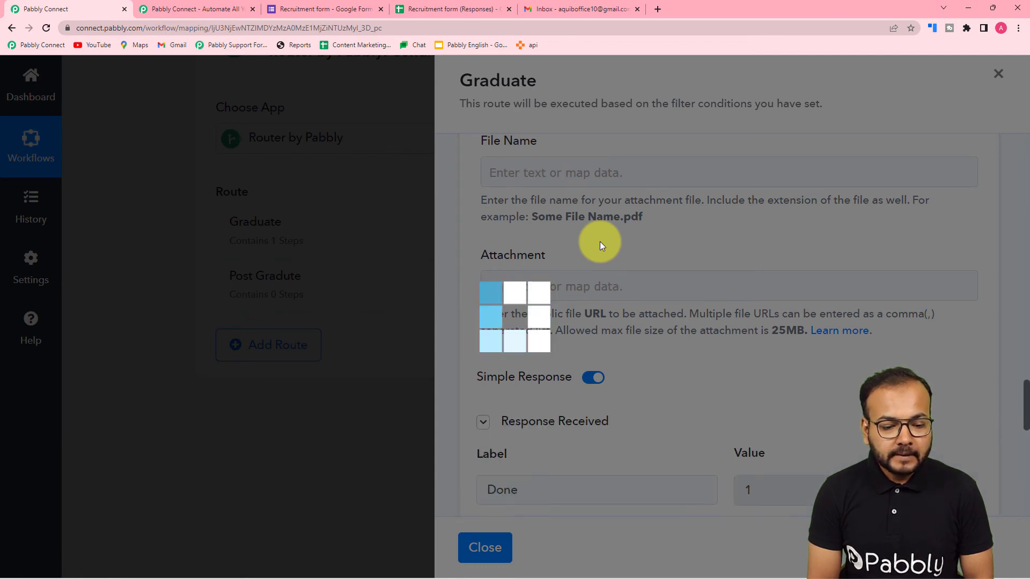
{"action": "scroll", "coordinate": [599, 241], "scroll_direction": "down", "scroll_amount": 6}
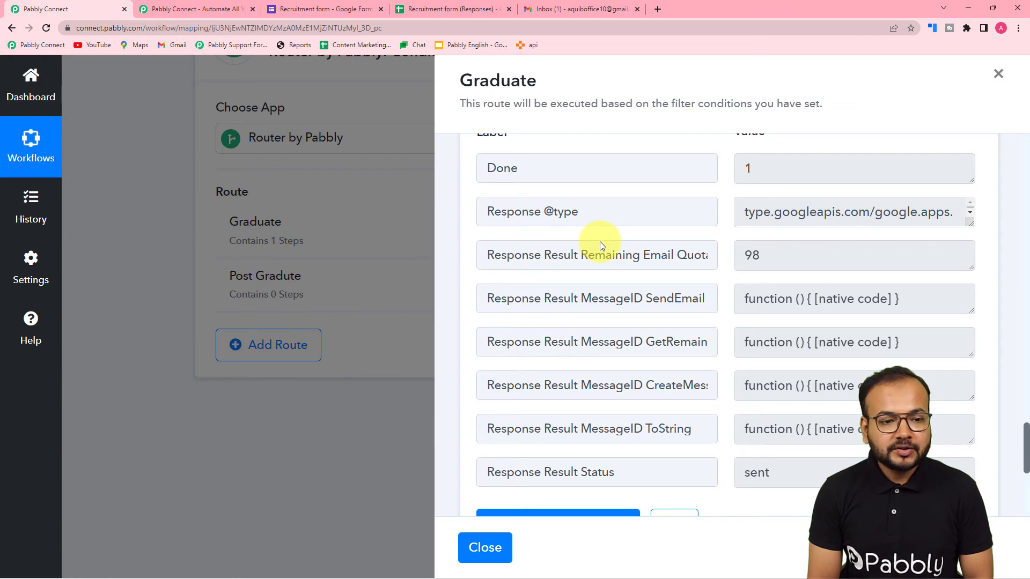
Step: Switch to Gmail, read the test email from HR Magnet Brains, and return to Pabbly Connect
{"action": "left_click", "coordinate": [558, 9]}
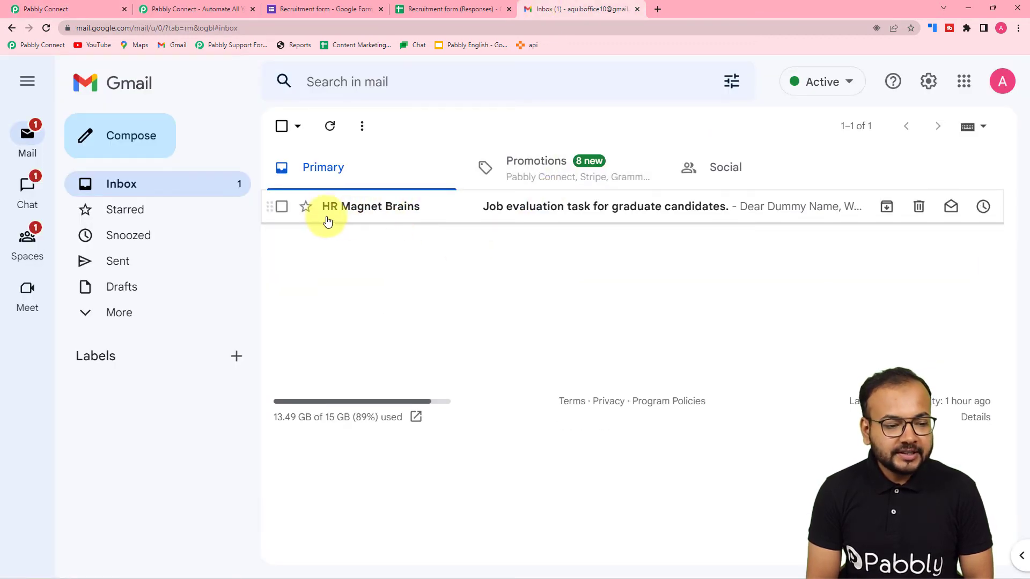
{"action": "left_click", "coordinate": [440, 214]}
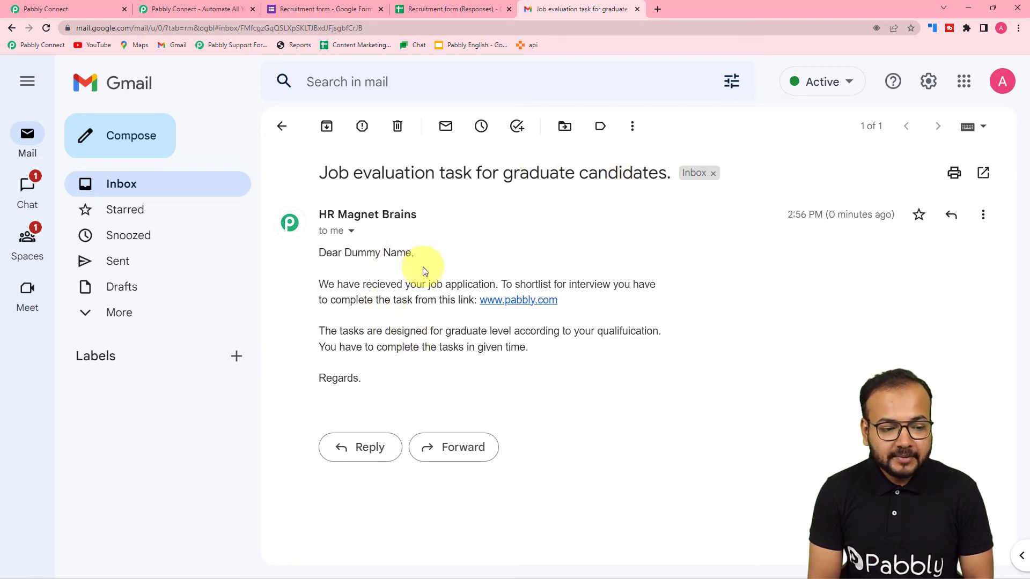
{"action": "left_click", "coordinate": [104, 10]}
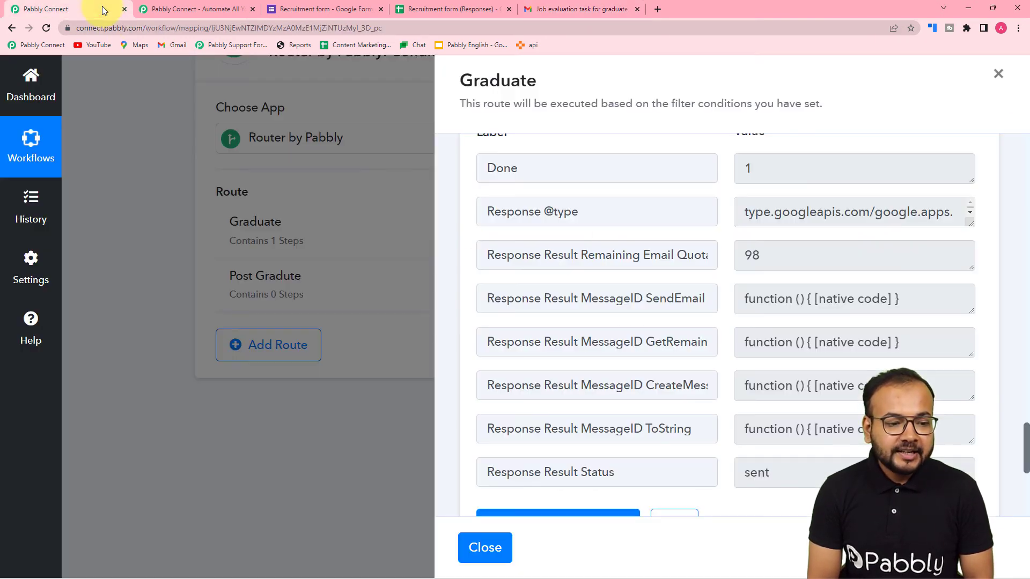
Step: Close the Graduate route and the Gmail page, and open the Post Gradute route's filter and action steps
{"action": "scroll", "coordinate": [531, 240], "scroll_direction": "up", "scroll_amount": 15}
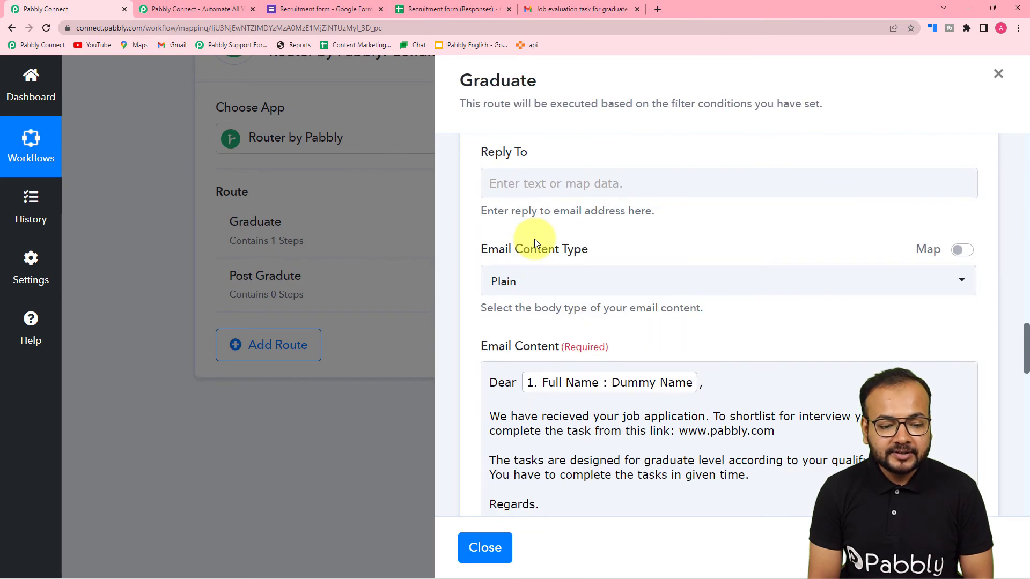
{"action": "scroll", "coordinate": [534, 243], "scroll_direction": "up", "scroll_amount": 2}
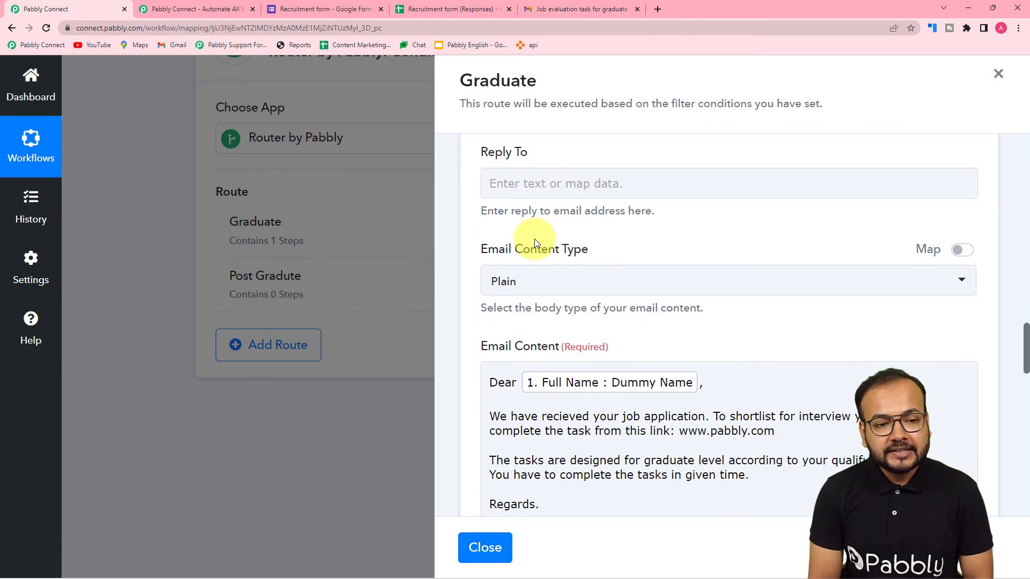
{"action": "scroll", "coordinate": [534, 239], "scroll_direction": "down", "scroll_amount": 12}
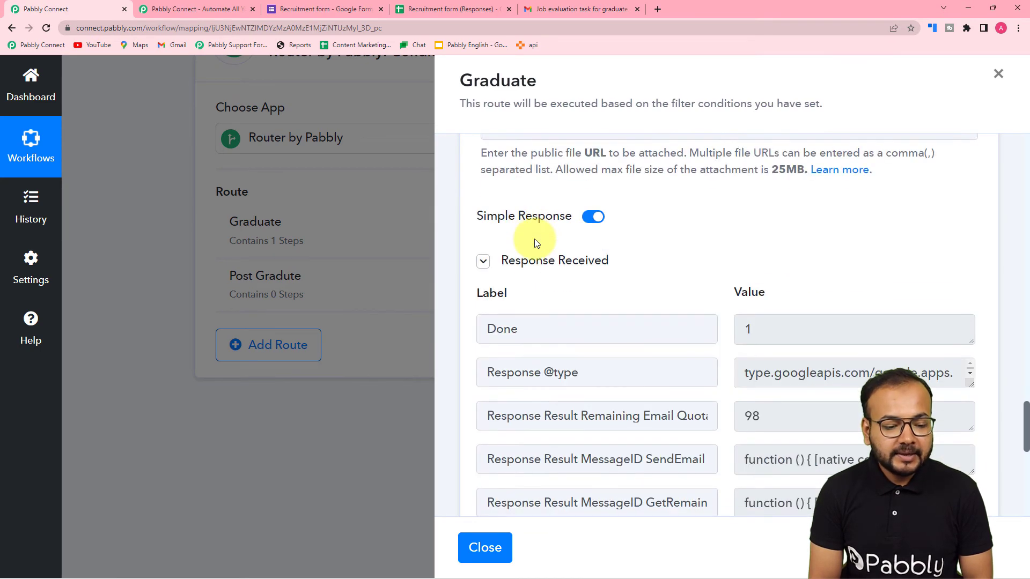
{"action": "left_click", "coordinate": [485, 548]}
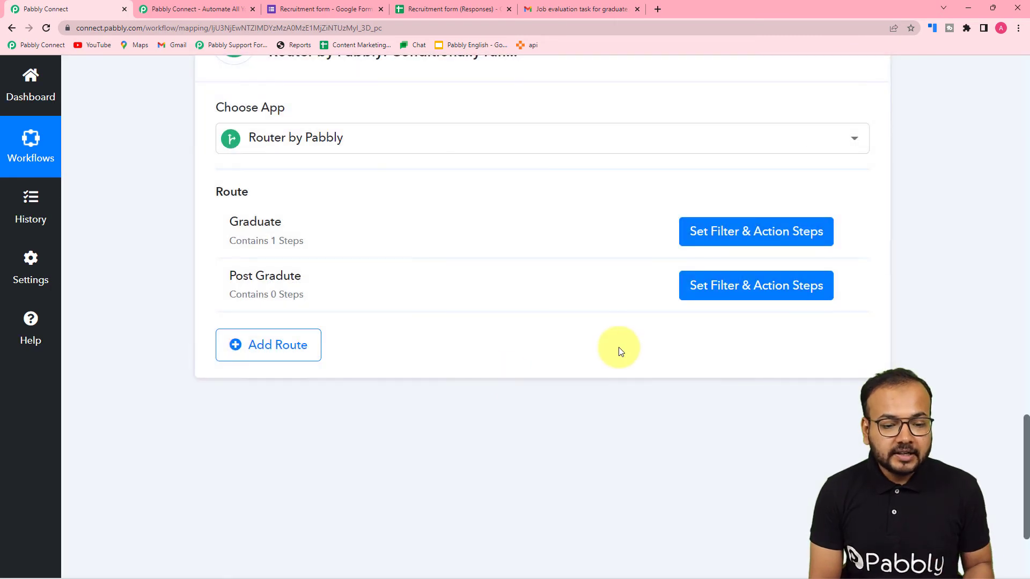
{"action": "left_click", "coordinate": [638, 10]}
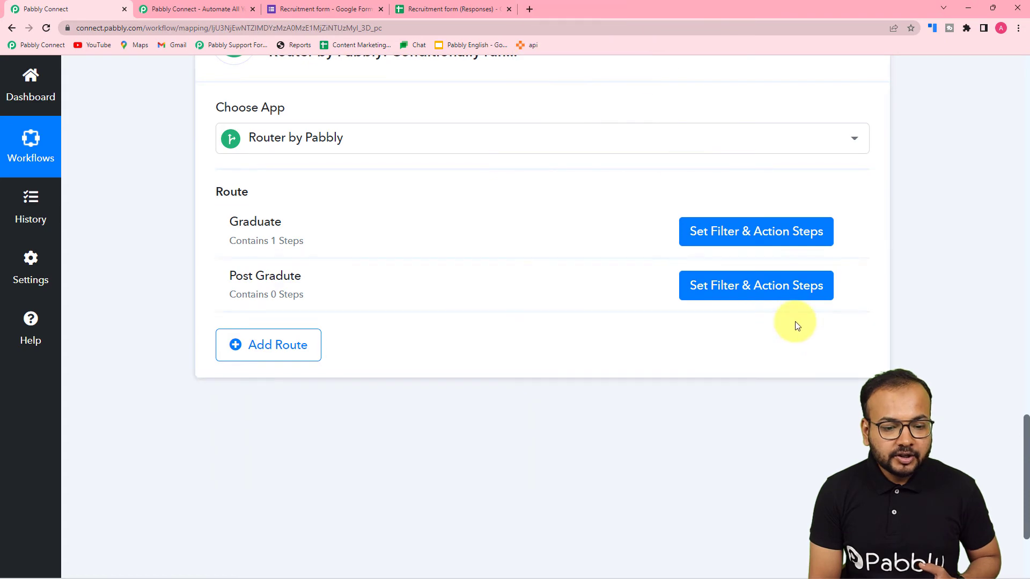
{"action": "left_click", "coordinate": [753, 292]}
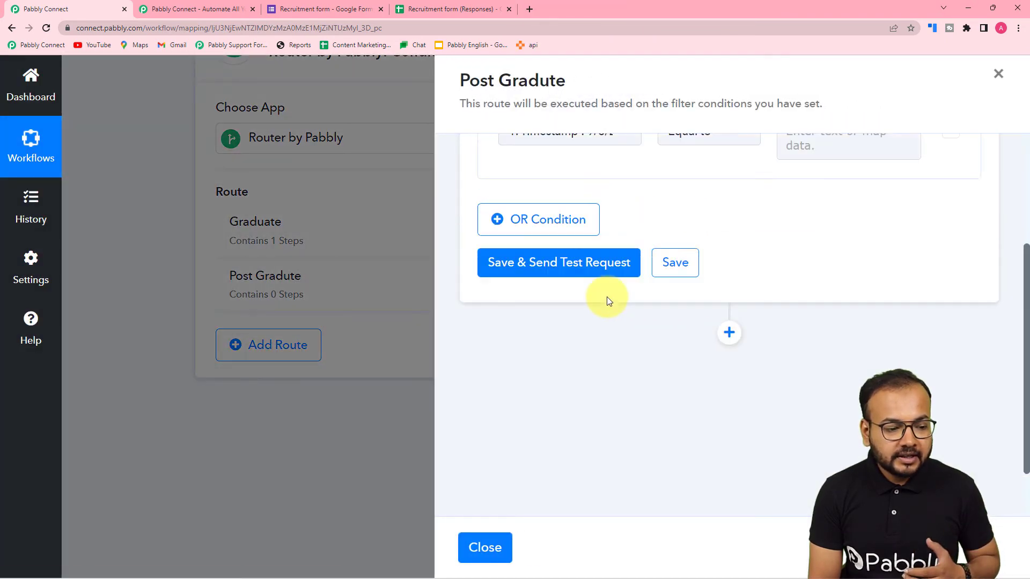
Step: Set the Post Gradute route's filter label to Educational Qualifications from the Google Forms response
{"action": "left_click", "coordinate": [581, 320]}
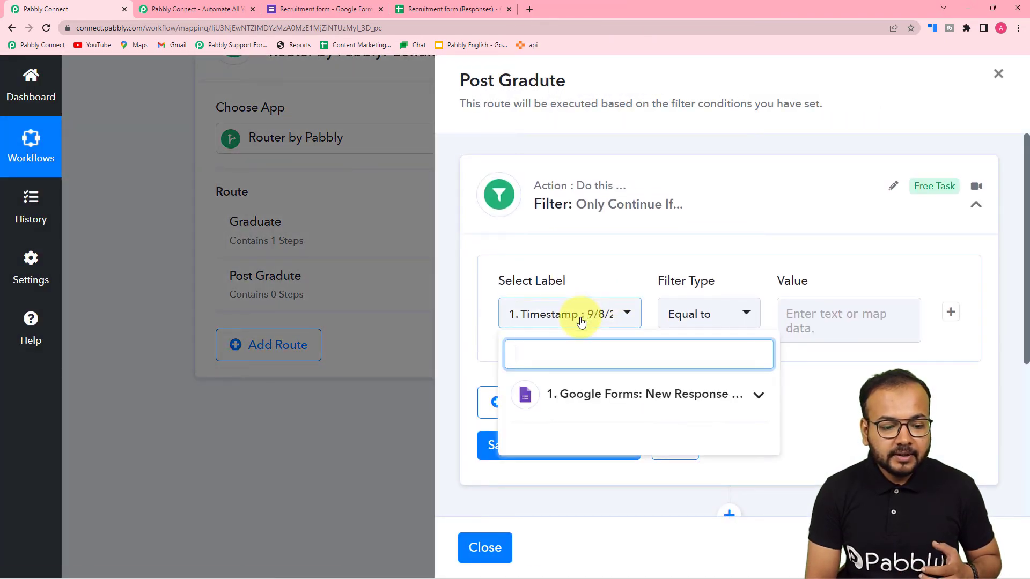
{"action": "scroll", "coordinate": [569, 327], "scroll_direction": "down", "scroll_amount": 2}
{"action": "left_click", "coordinate": [598, 304]}
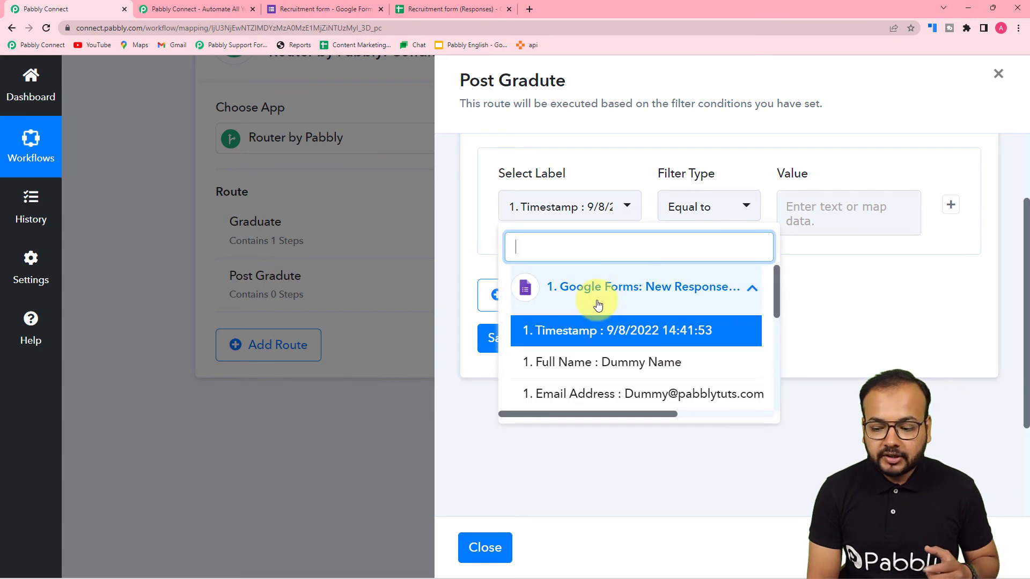
{"action": "scroll", "coordinate": [590, 360], "scroll_direction": "down", "scroll_amount": 3}
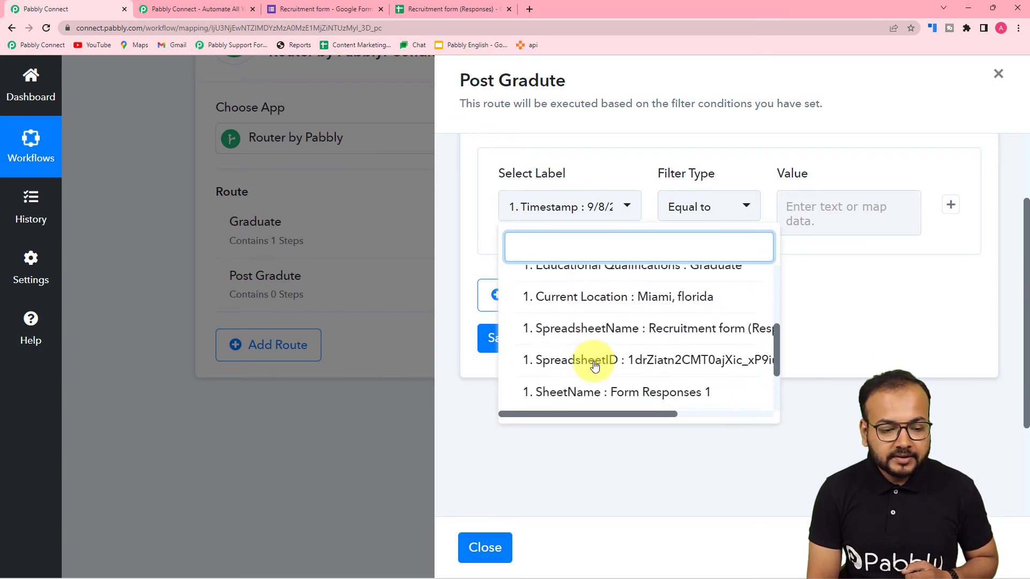
{"action": "scroll", "coordinate": [594, 363], "scroll_direction": "down", "scroll_amount": 2}
{"action": "scroll", "coordinate": [593, 363], "scroll_direction": "down", "scroll_amount": 2}
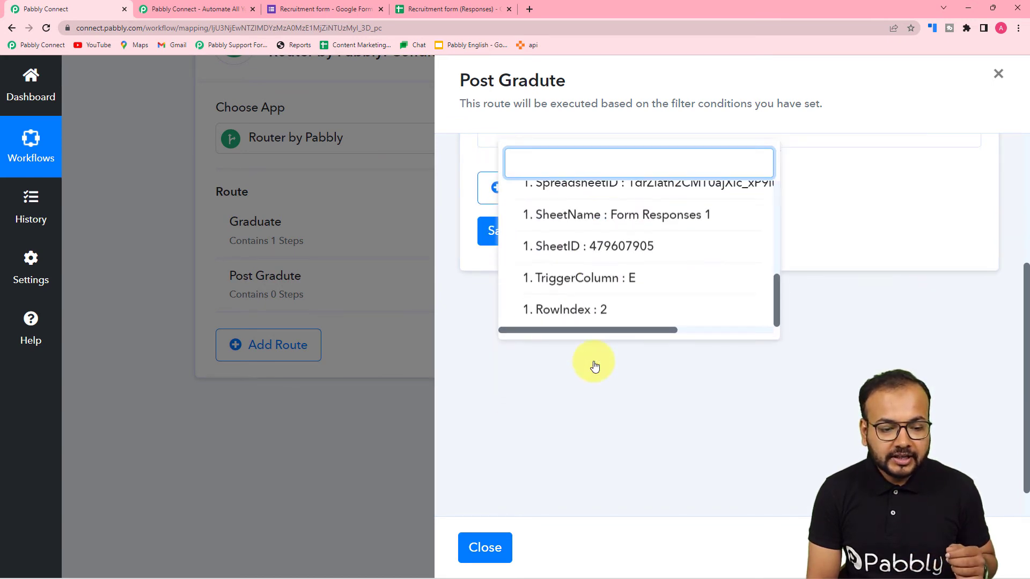
{"action": "scroll", "coordinate": [597, 266], "scroll_direction": "up", "scroll_amount": 3}
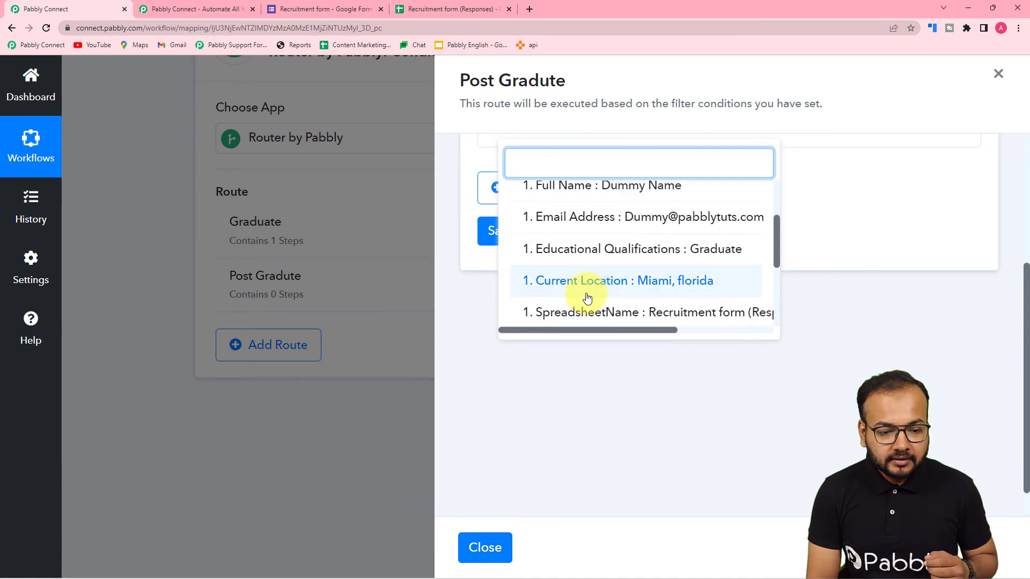
{"action": "left_click", "coordinate": [590, 248]}
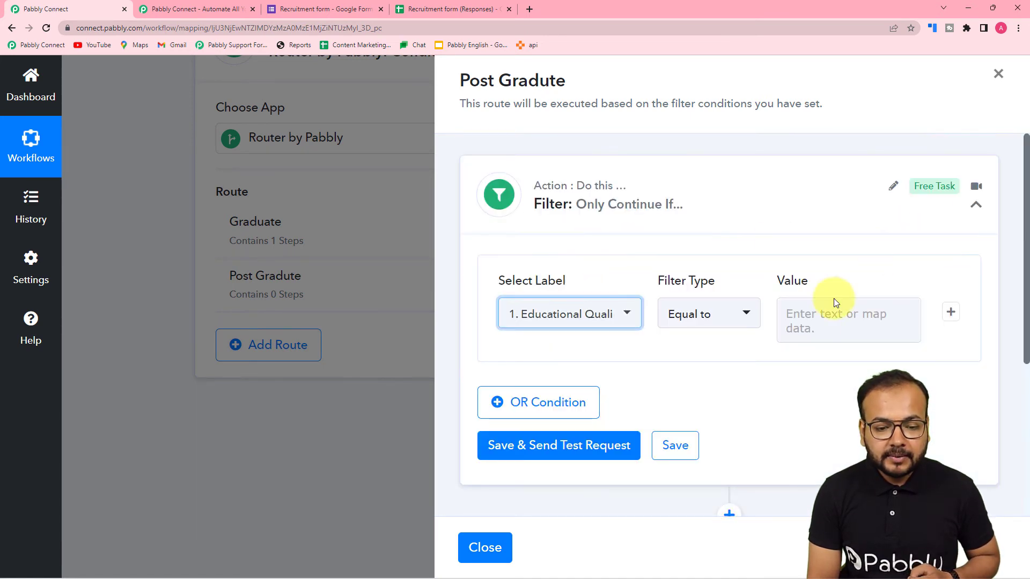
Step: Enter Post Graduate as the Equal to filter value, checking the option's wording in the Recruitment form
{"action": "left_click", "coordinate": [837, 328]}
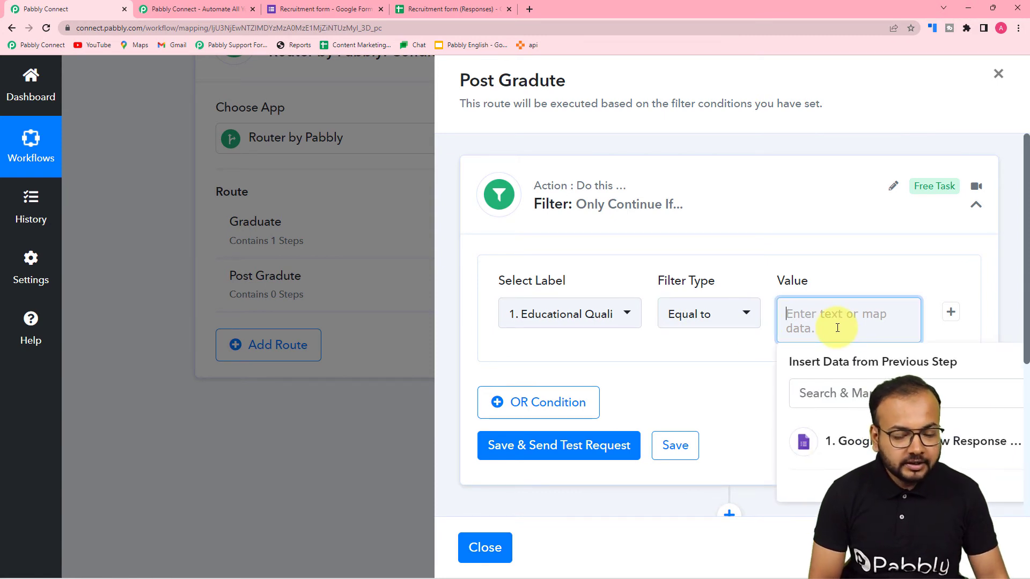
{"action": "type", "text": "Pos"}
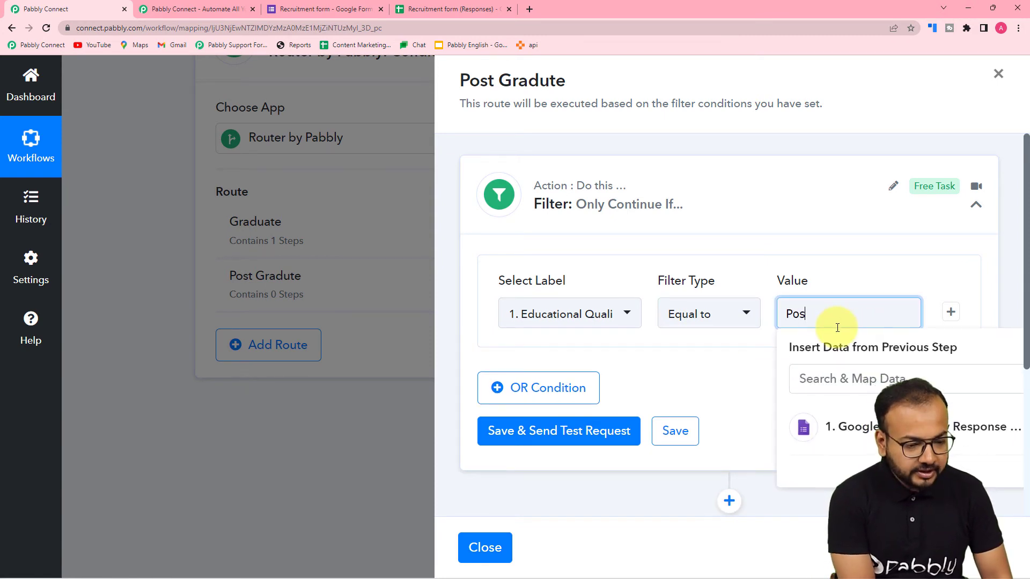
{"action": "type", "text": "t"}
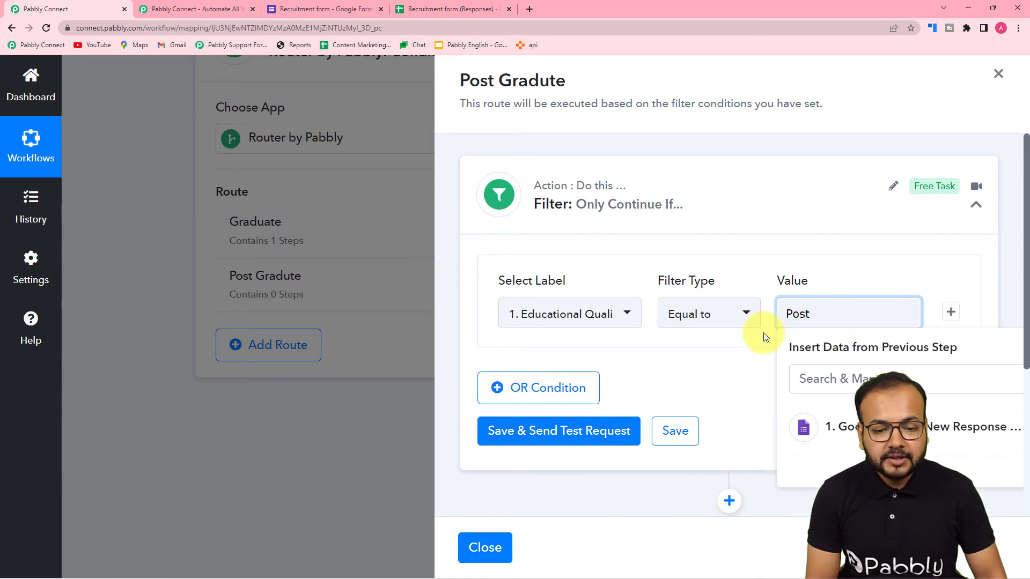
{"action": "left_click", "coordinate": [686, 363]}
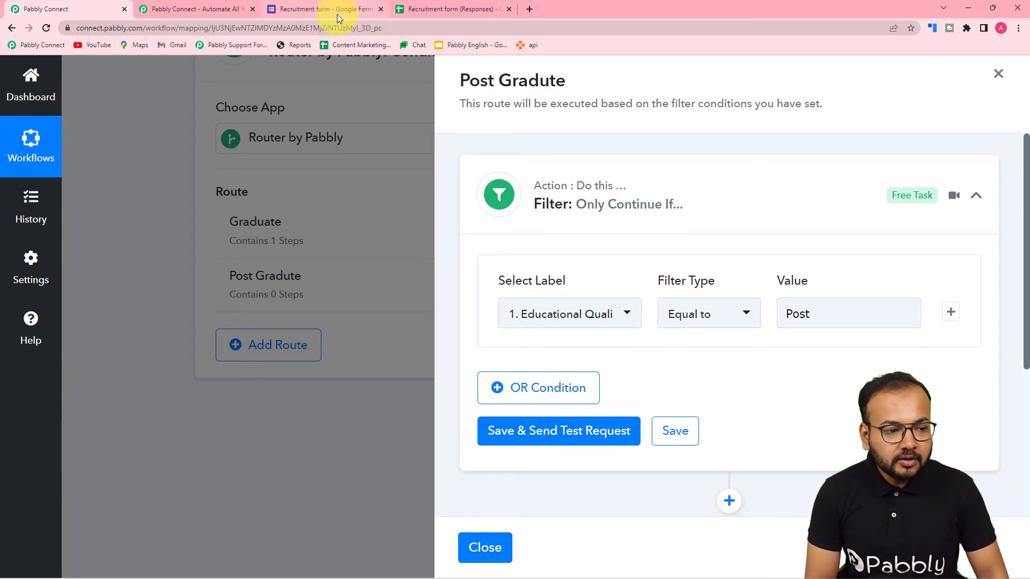
{"action": "left_click", "coordinate": [310, 3]}
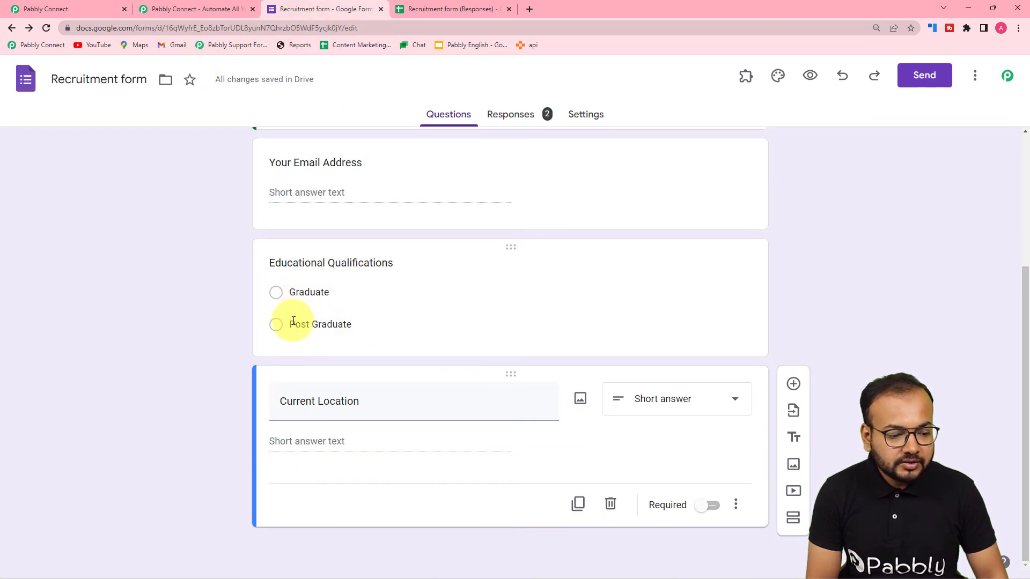
{"action": "left_click", "coordinate": [42, 9]}
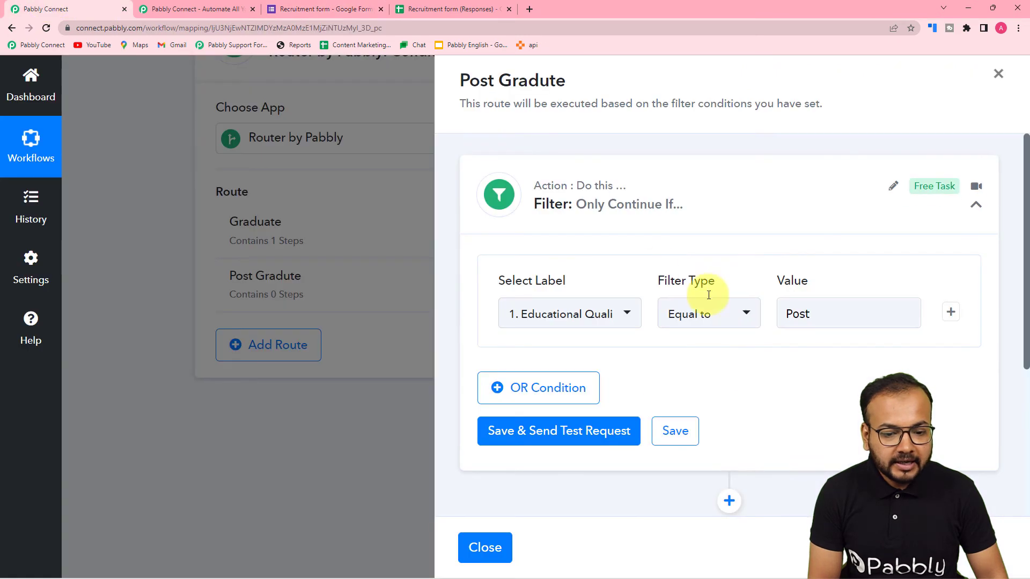
{"action": "left_click", "coordinate": [824, 315]}
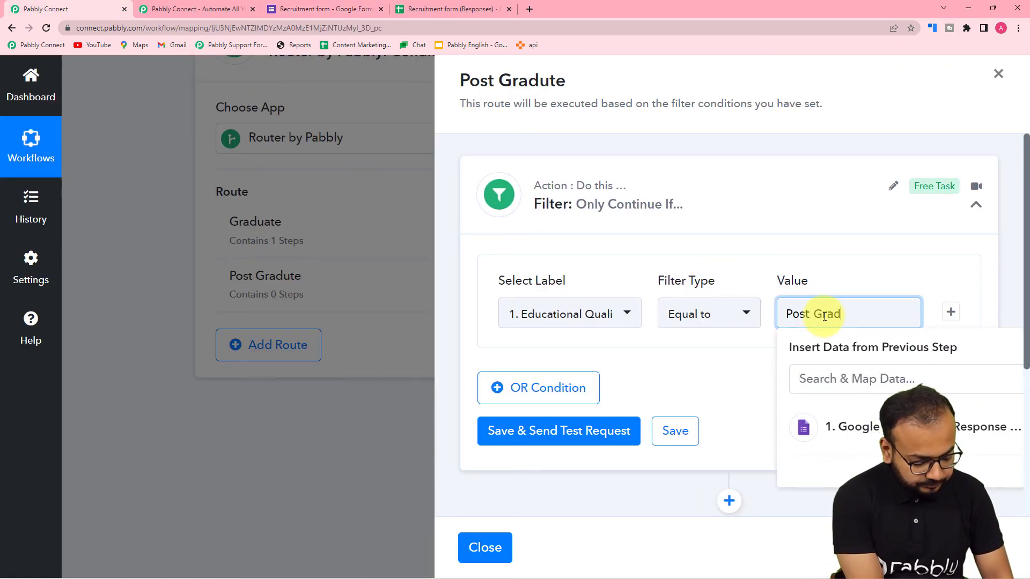
{"action": "left_click", "coordinate": [703, 374]}
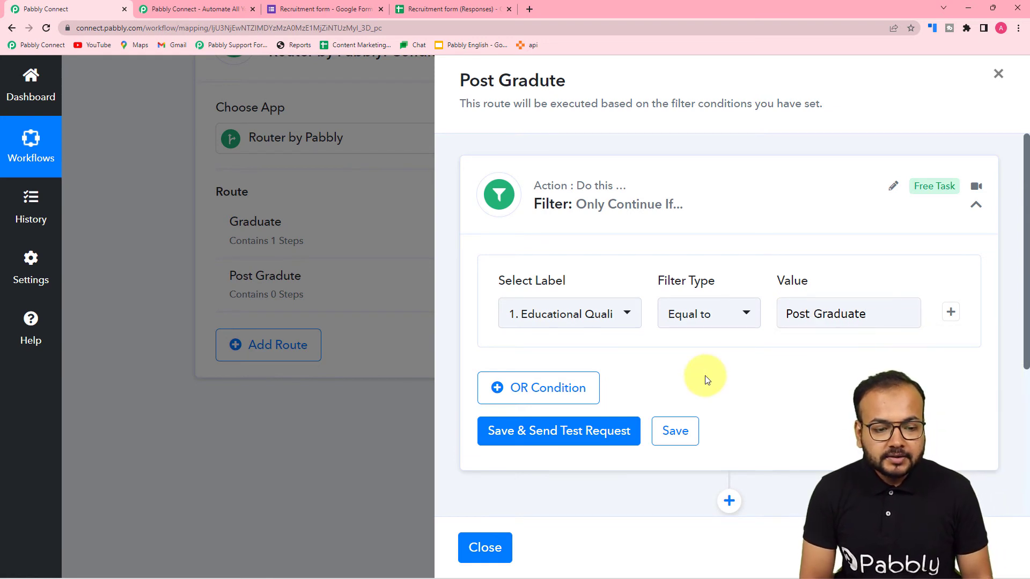
Step: Save the Post Gradute route's filter with a test request and review the response received
{"action": "scroll", "coordinate": [798, 336], "scroll_direction": "down", "scroll_amount": 1}
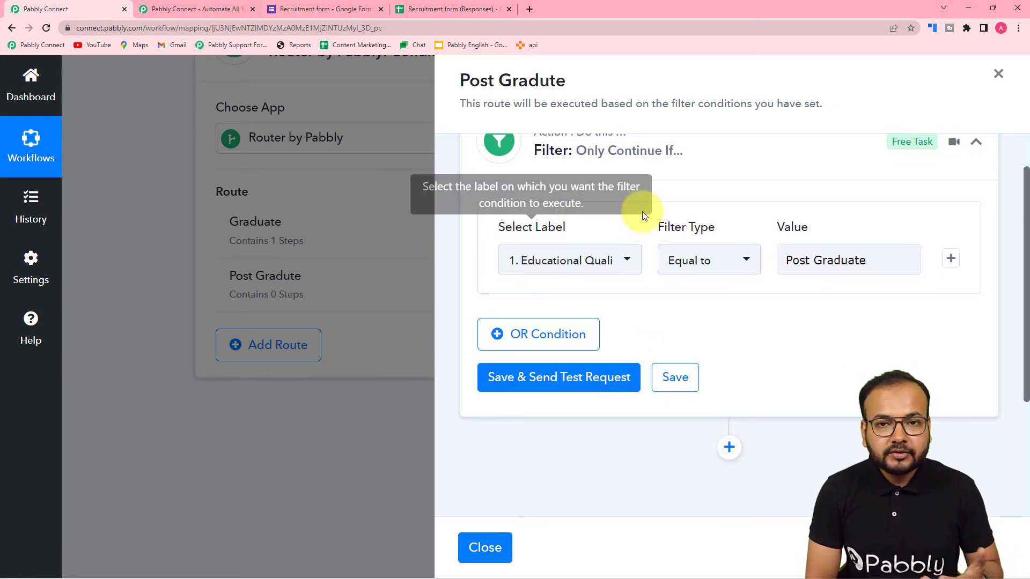
{"action": "left_click", "coordinate": [545, 383]}
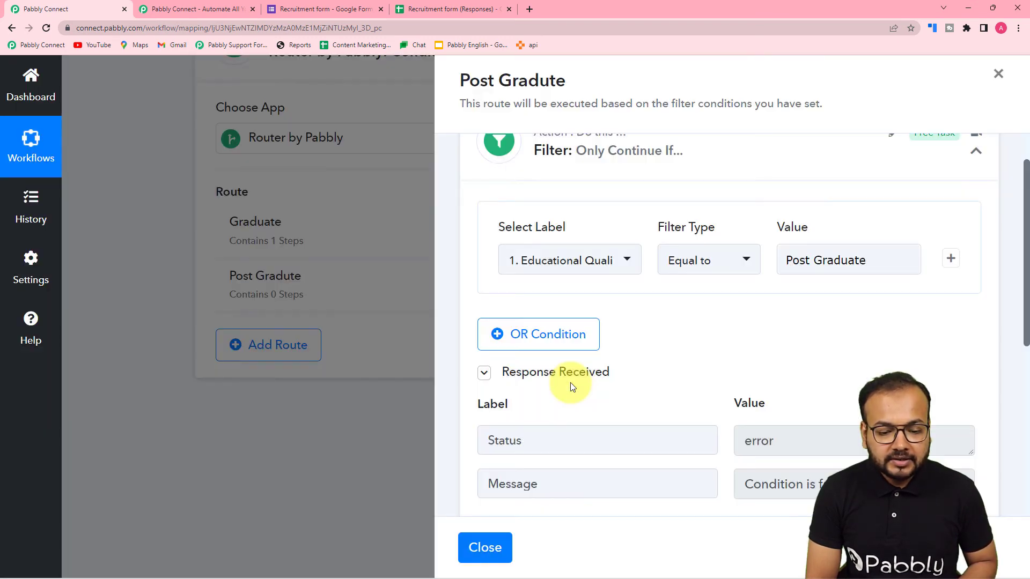
{"action": "scroll", "coordinate": [683, 434], "scroll_direction": "down", "scroll_amount": 2}
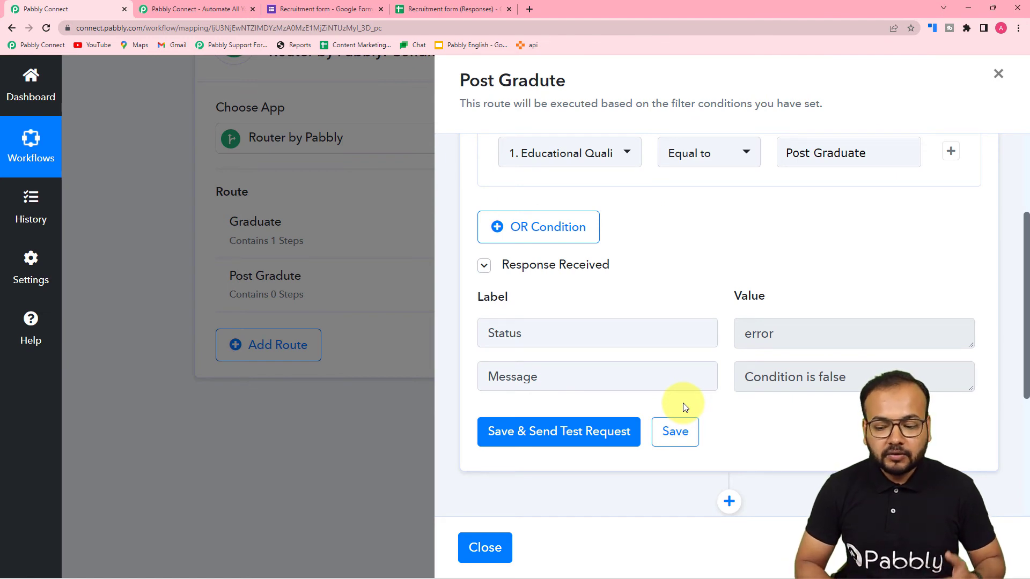
{"action": "scroll", "coordinate": [683, 408], "scroll_direction": "down", "scroll_amount": 3}
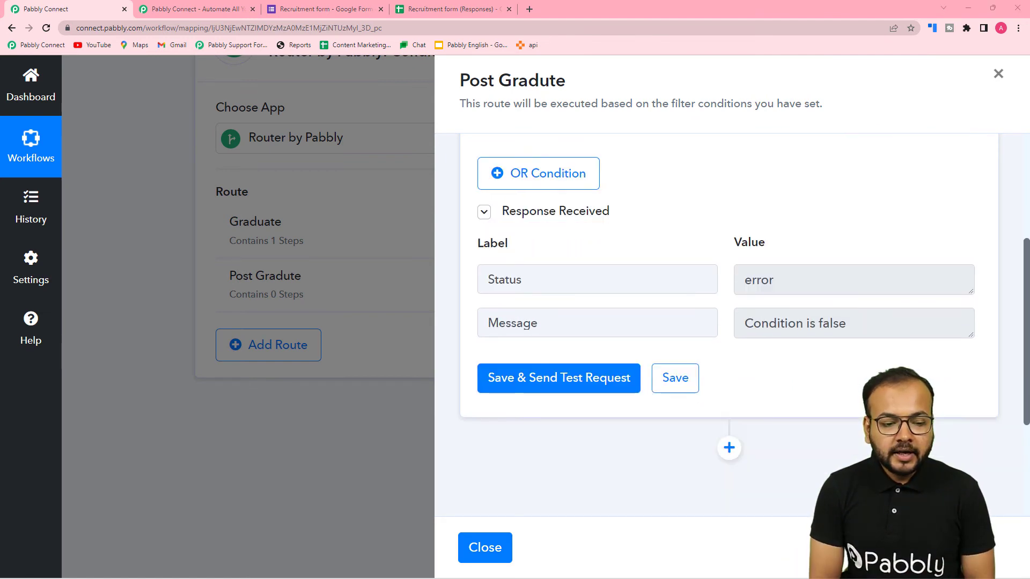
Step: Add a Gmail action step below the Post Gradute filter with Send Email as its action event
{"action": "scroll", "coordinate": [750, 323], "scroll_direction": "down", "scroll_amount": 2}
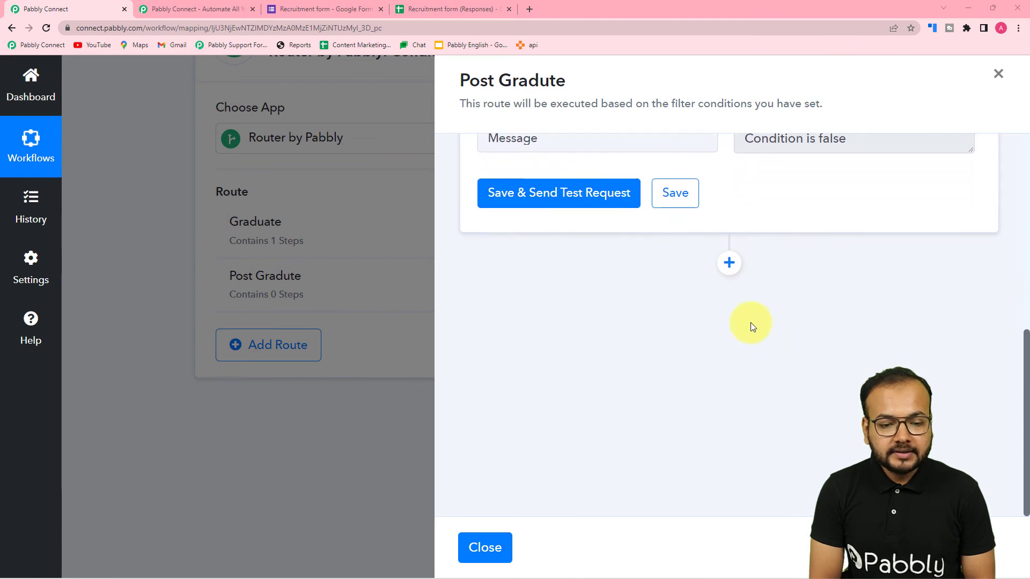
{"action": "left_click", "coordinate": [729, 262]}
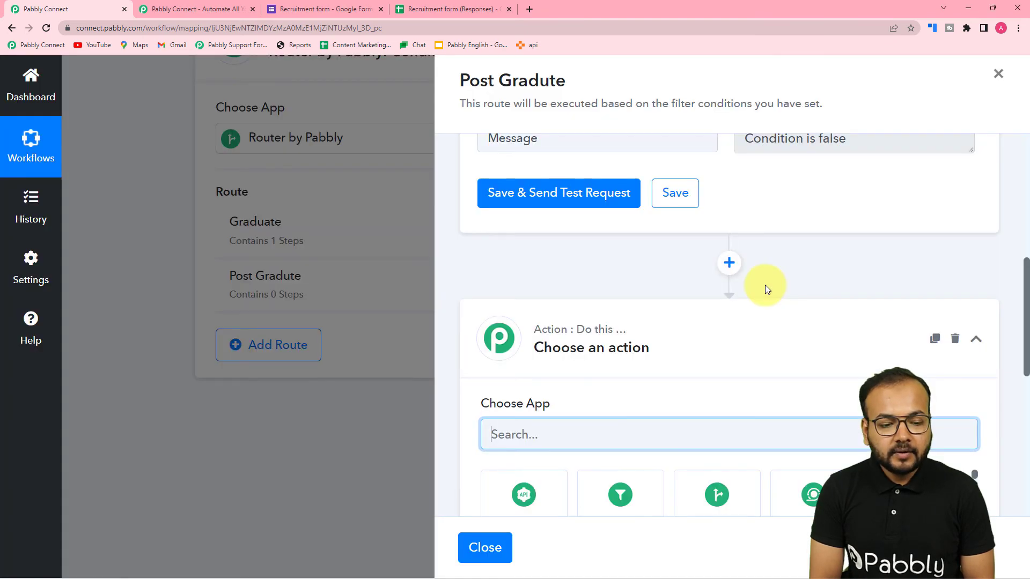
{"action": "type", "text": "gm"}
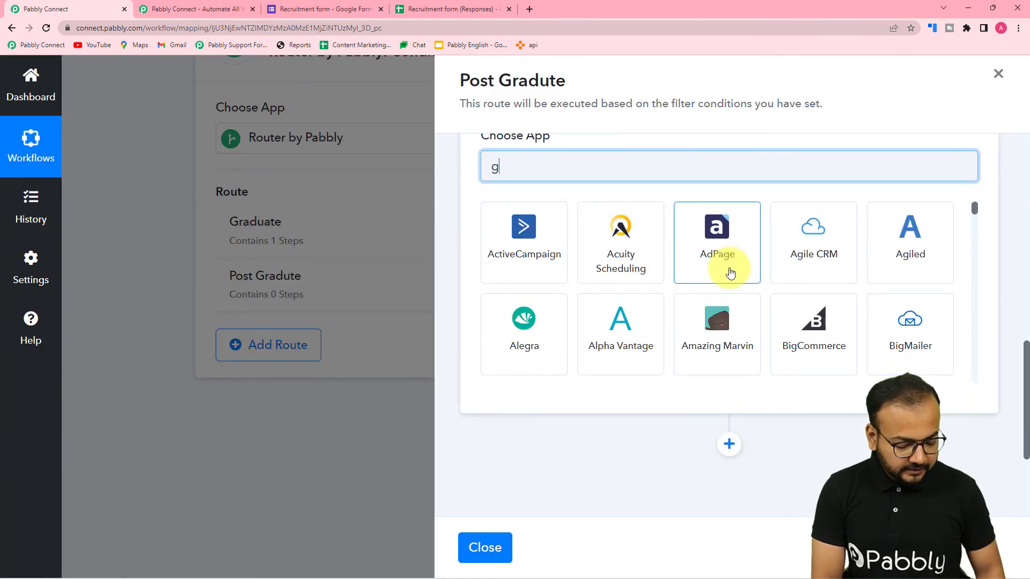
{"action": "left_click", "coordinate": [730, 273]}
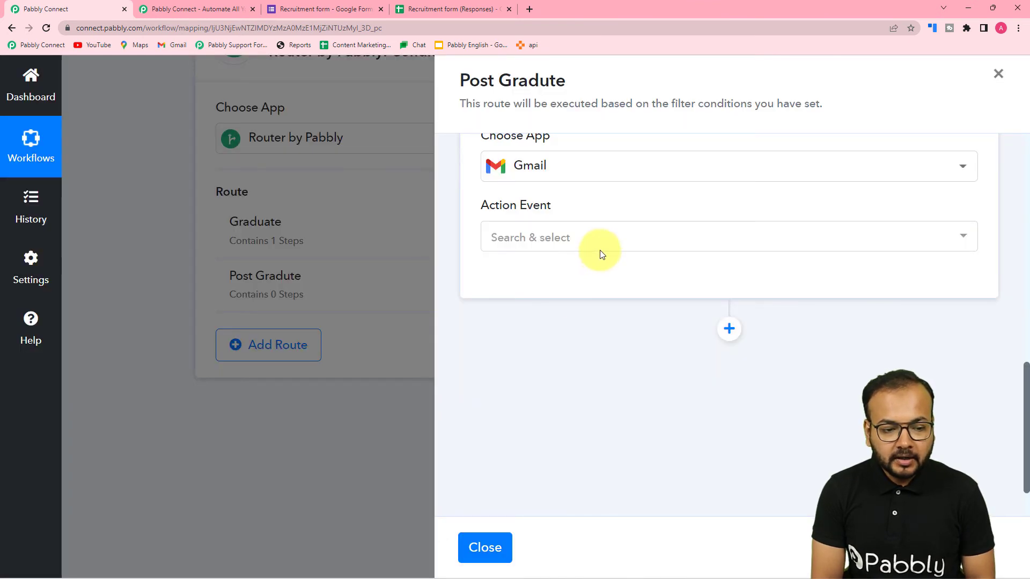
{"action": "left_click", "coordinate": [597, 242]}
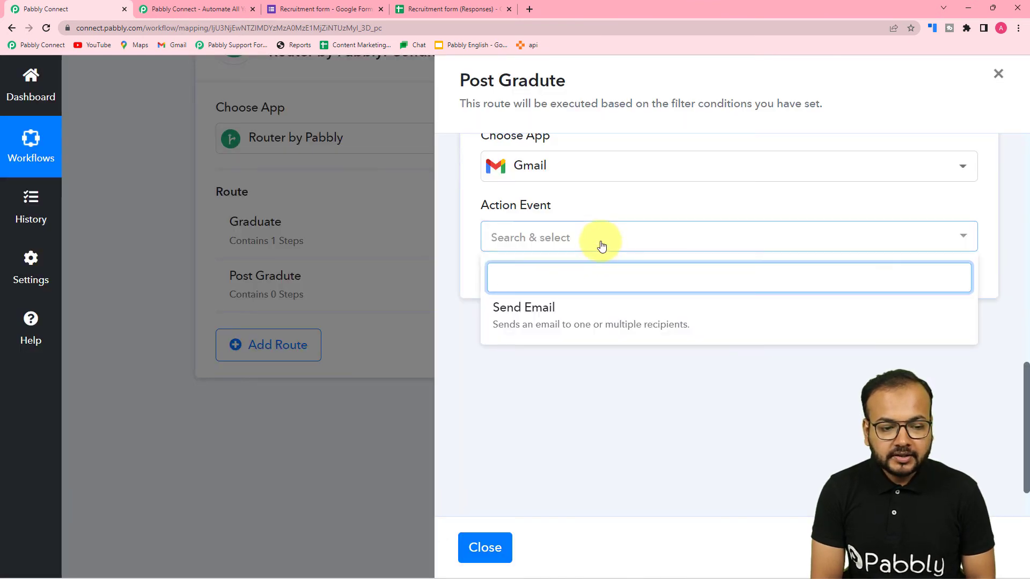
{"action": "left_click", "coordinate": [576, 305]}
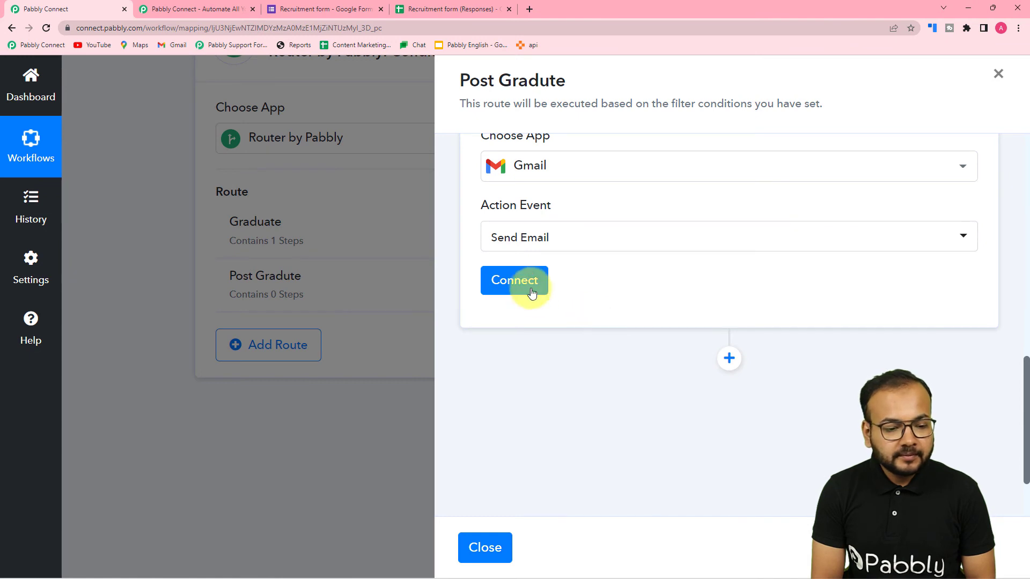
Step: Connect the Post Gradute route's Gmail step through the existing connection Gmail #216 and save it
{"action": "left_click", "coordinate": [527, 286]}
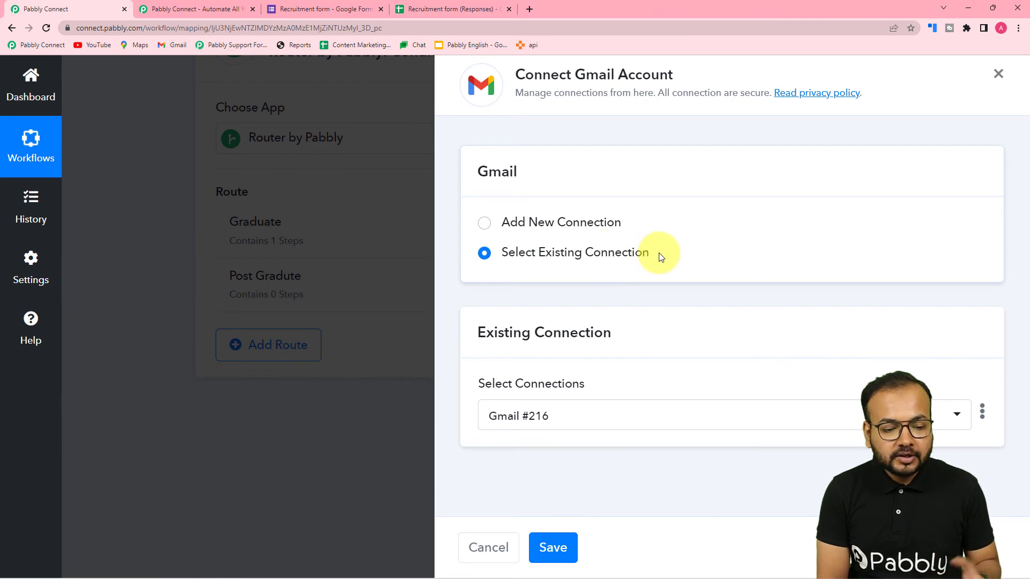
{"action": "left_click", "coordinate": [605, 427]}
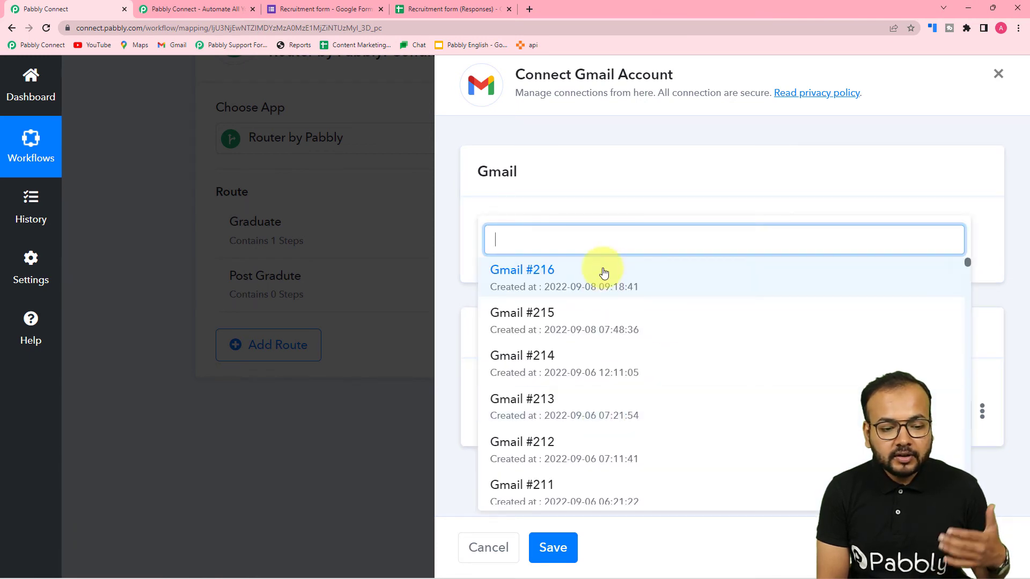
{"action": "left_click", "coordinate": [503, 283]}
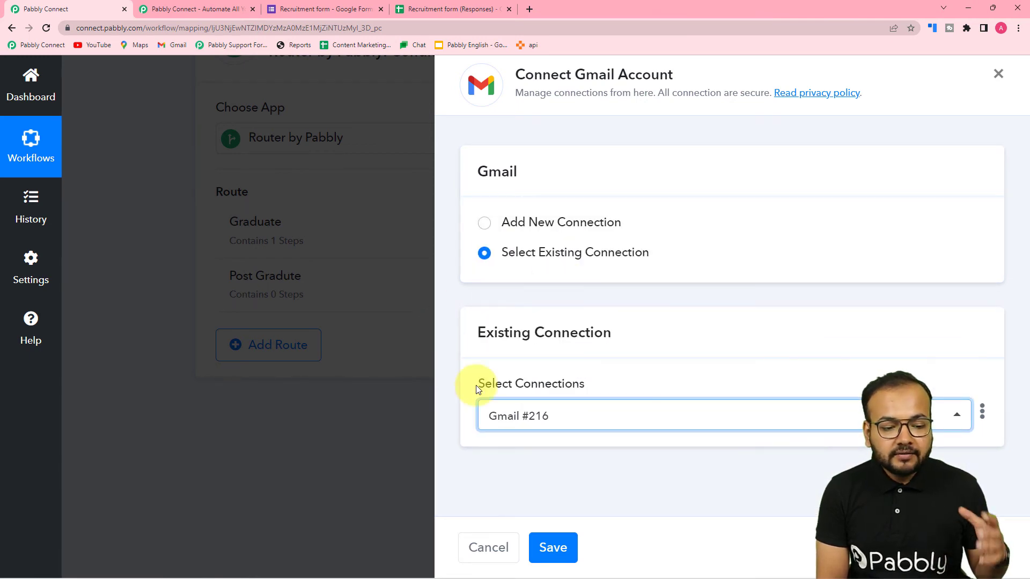
{"action": "left_click", "coordinate": [517, 442]}
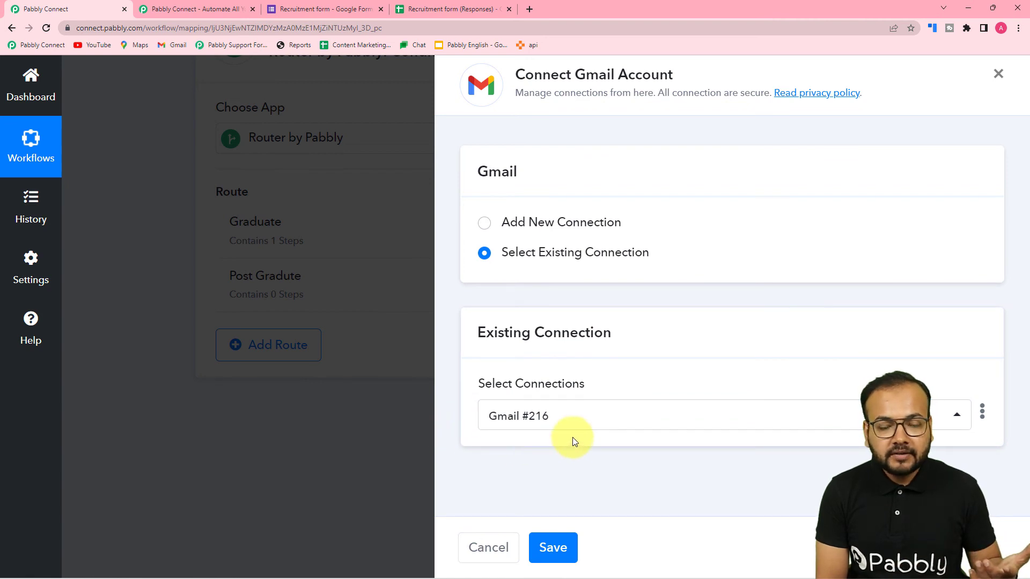
{"action": "left_click", "coordinate": [558, 543]}
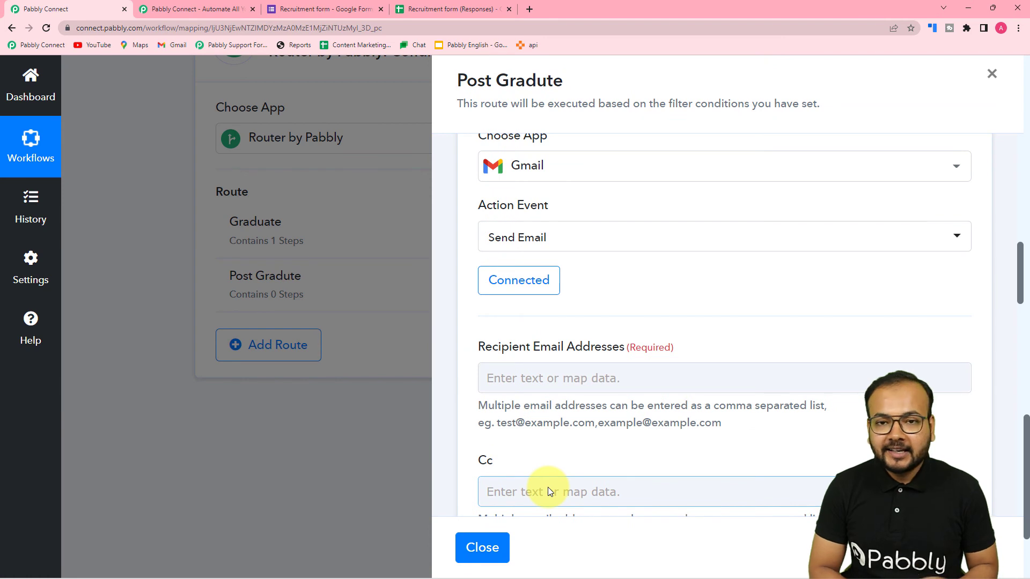
Step: Map the Email Address from the Google Forms response to the Gmail step's Recipient Email Addresses field
{"action": "scroll", "coordinate": [548, 487], "scroll_direction": "down", "scroll_amount": 3}
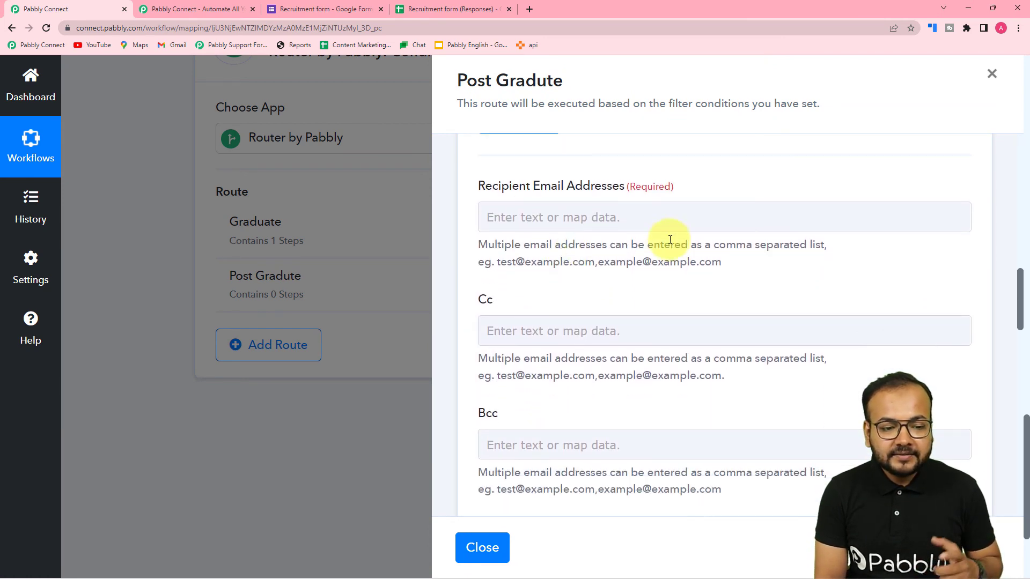
{"action": "left_click", "coordinate": [568, 209]}
{"action": "left_click", "coordinate": [570, 330]}
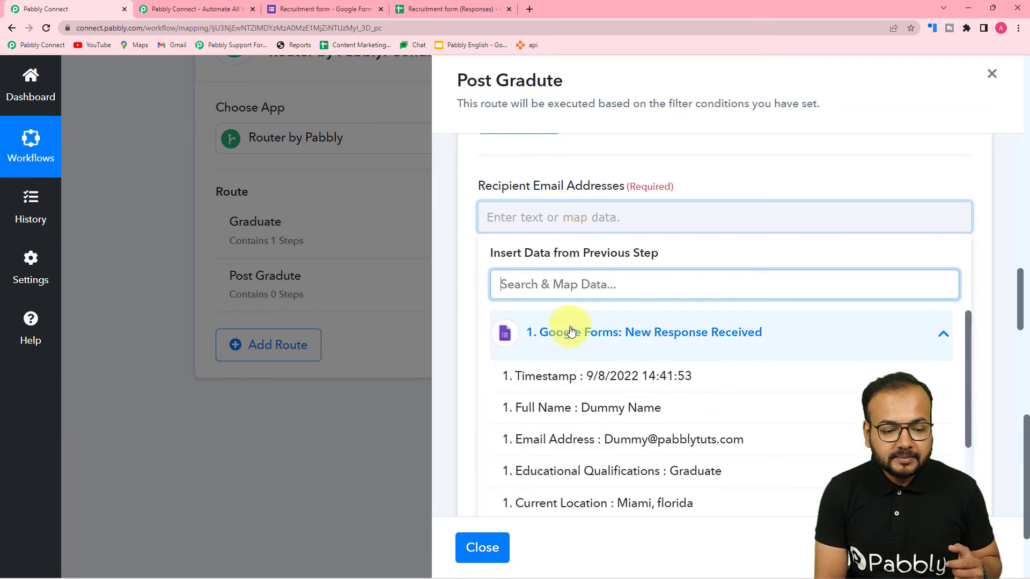
{"action": "left_click", "coordinate": [619, 445]}
{"action": "left_click", "coordinate": [626, 173]}
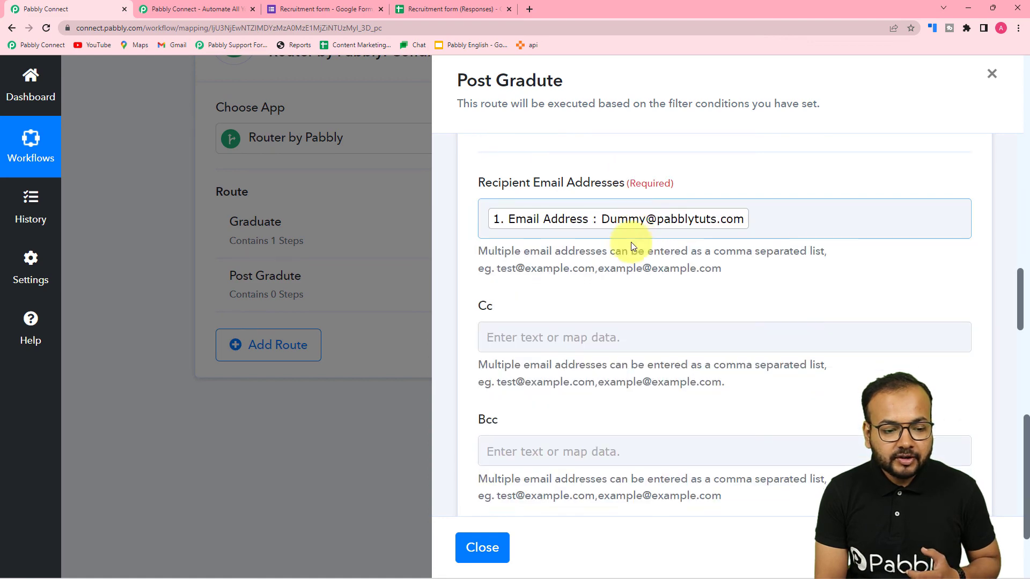
Step: Set the Sender Name of the Post Gradute route's email to HR
{"action": "scroll", "coordinate": [628, 253], "scroll_direction": "down", "scroll_amount": 4}
{"action": "scroll", "coordinate": [628, 254], "scroll_direction": "down", "scroll_amount": 4}
{"action": "scroll", "coordinate": [586, 253], "scroll_direction": "up", "scroll_amount": 2}
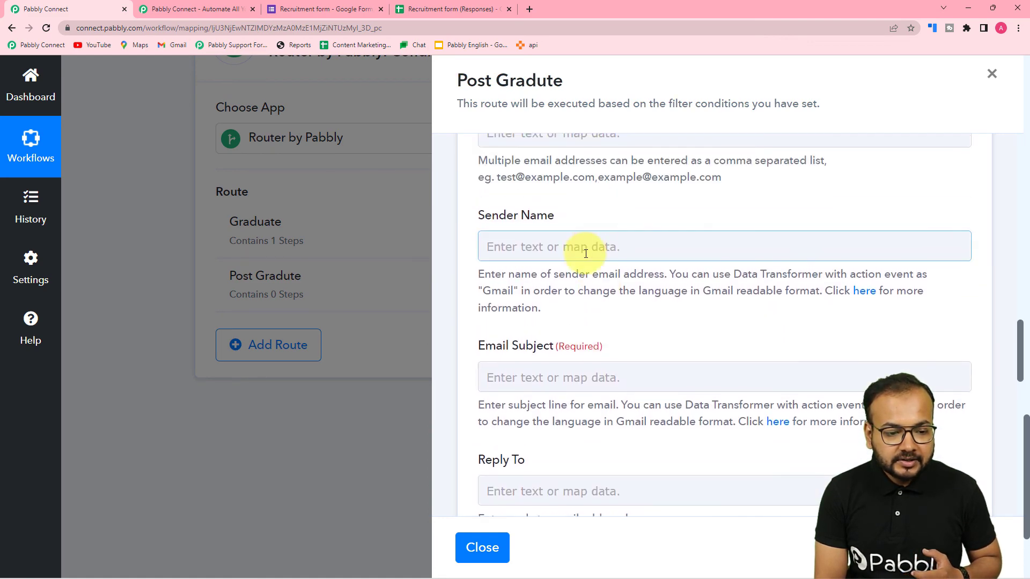
{"action": "left_click", "coordinate": [586, 253]}
{"action": "type", "text": "H"}
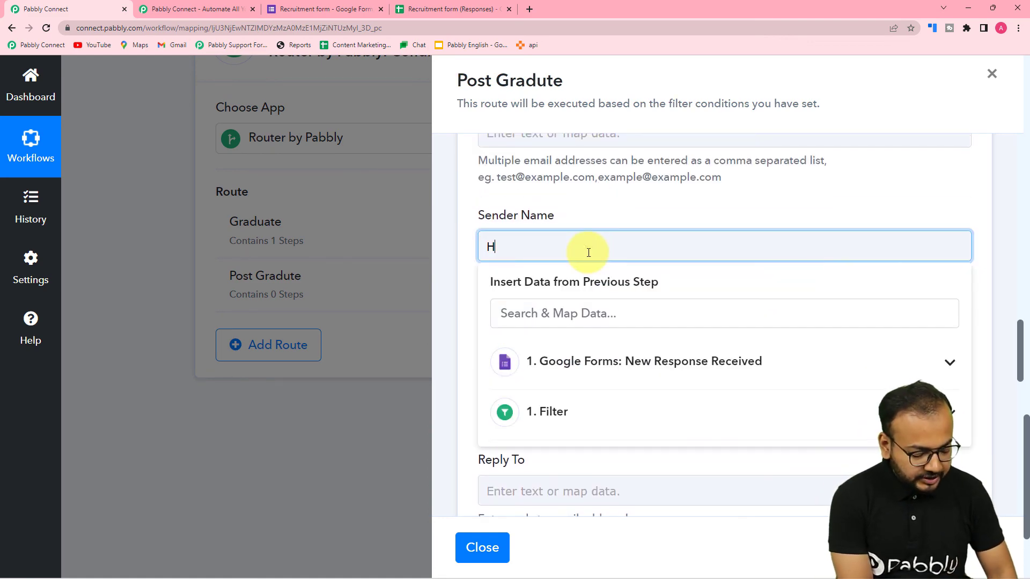
{"action": "type", "text": "R"}
{"action": "left_click", "coordinate": [625, 212]}
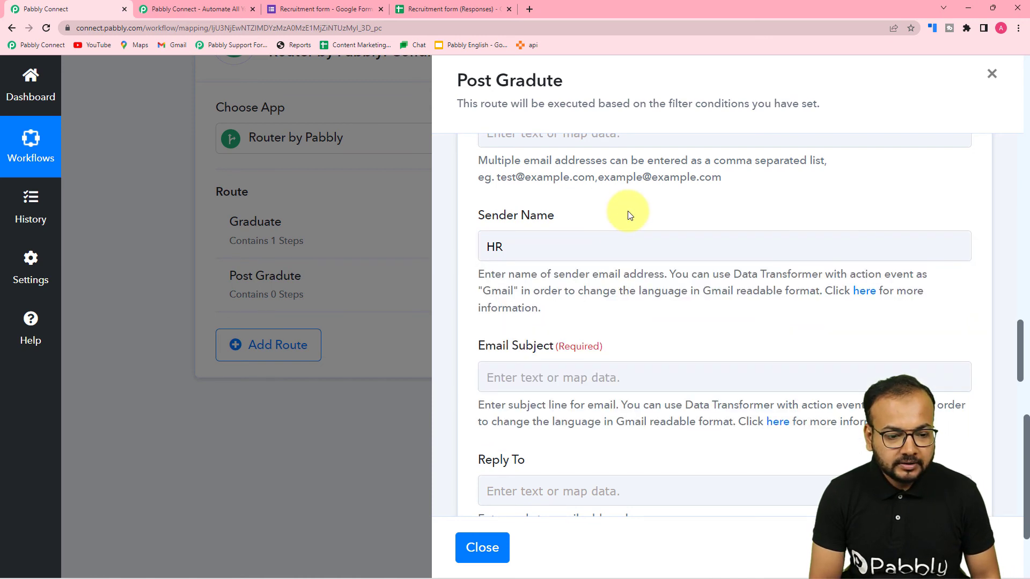
Step: Set the Email Subject of the Post Gradute route's email to "Job evaluation task for post graduates."
{"action": "scroll", "coordinate": [590, 214], "scroll_direction": "down", "scroll_amount": 3}
{"action": "left_click", "coordinate": [581, 217]}
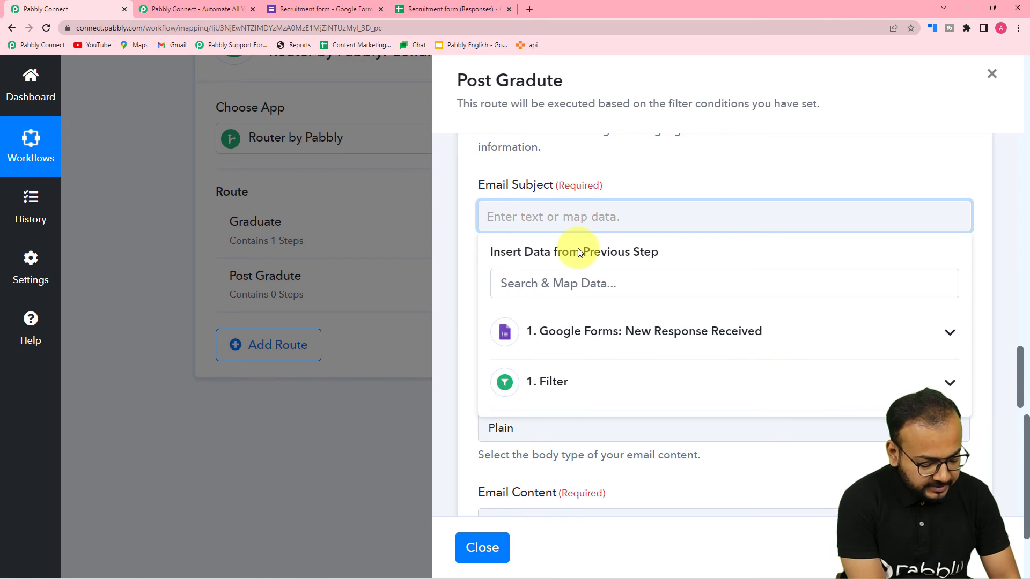
{"action": "type", "text": "Job"}
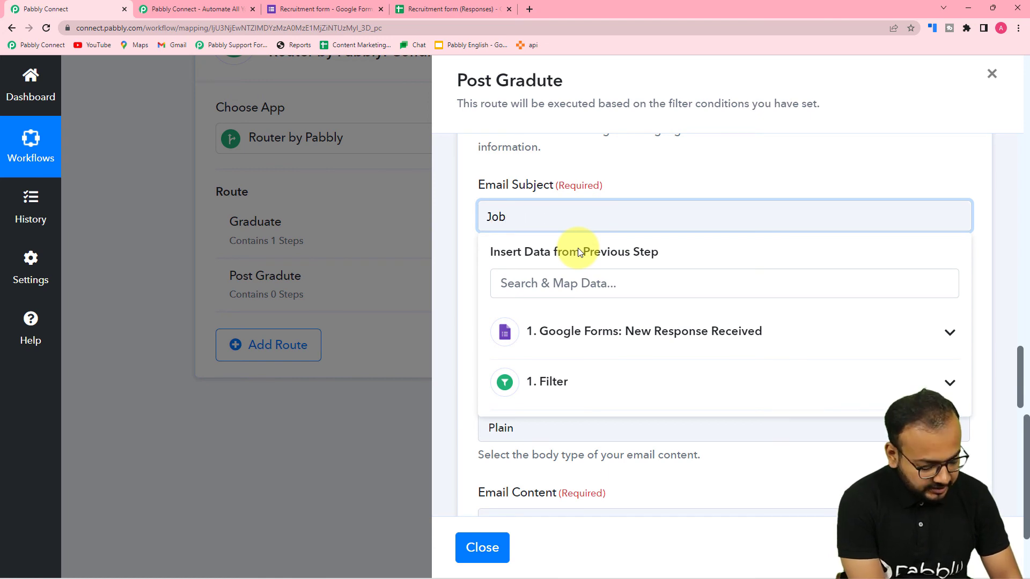
{"action": "type", "text": " evalua"}
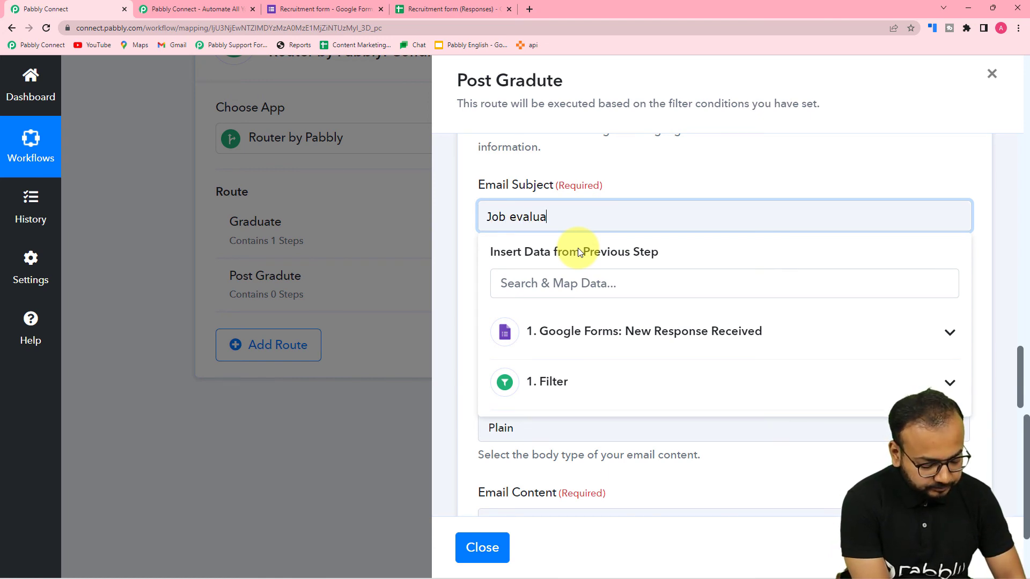
{"action": "type", "text": "tion t"}
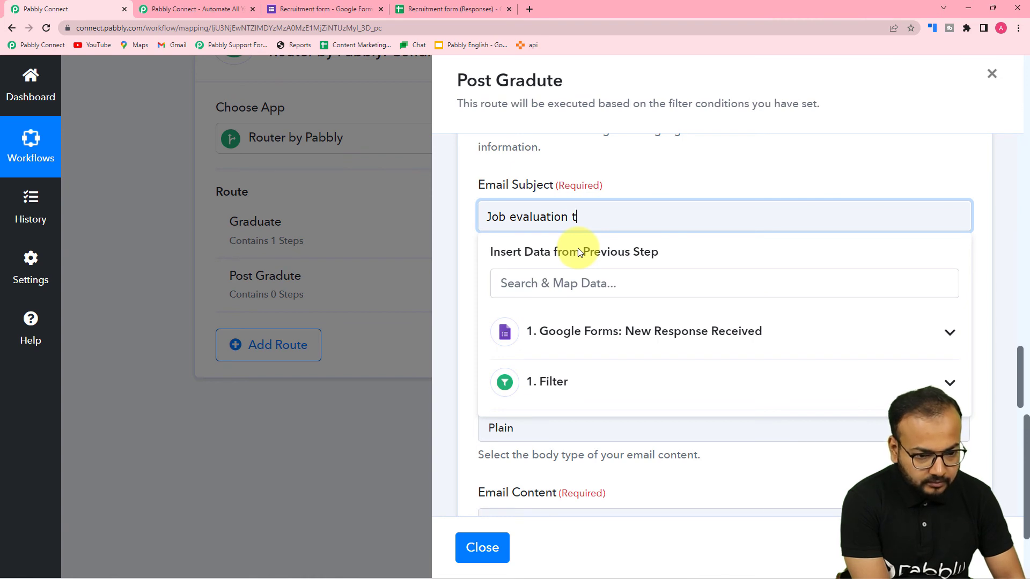
{"action": "type", "text": "ask for "}
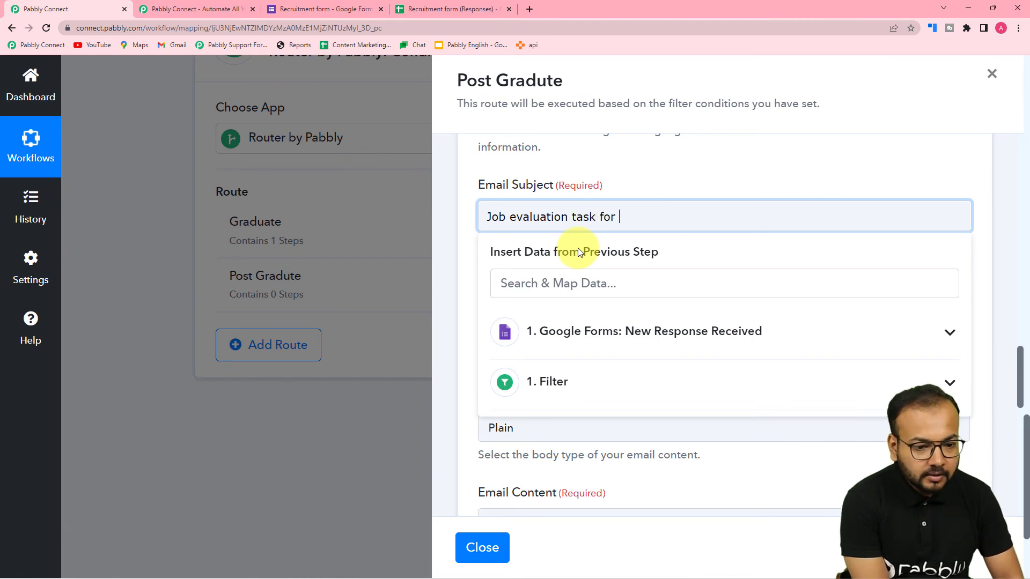
{"action": "type", "text": "post"}
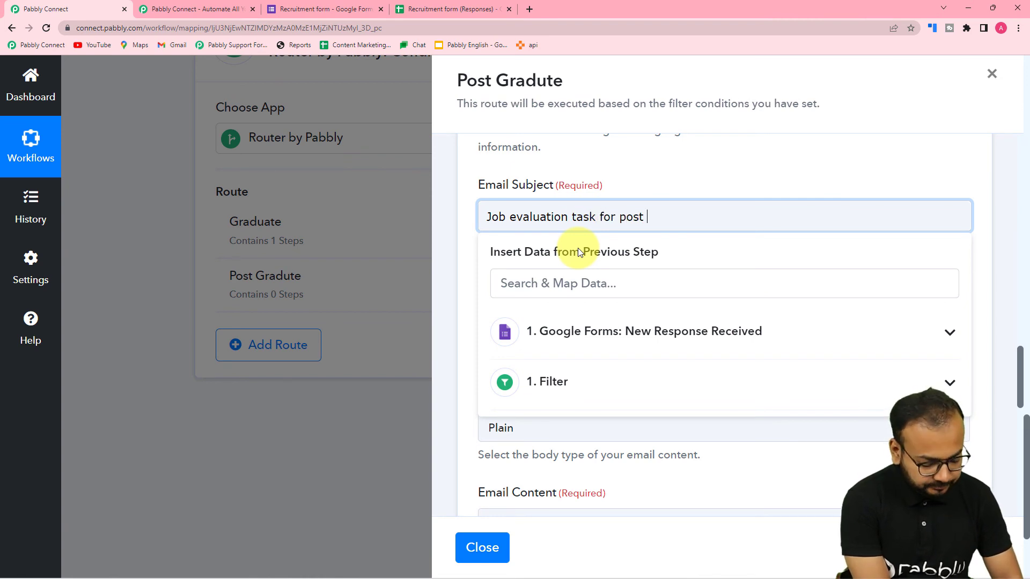
{"action": "type", "text": " gra"}
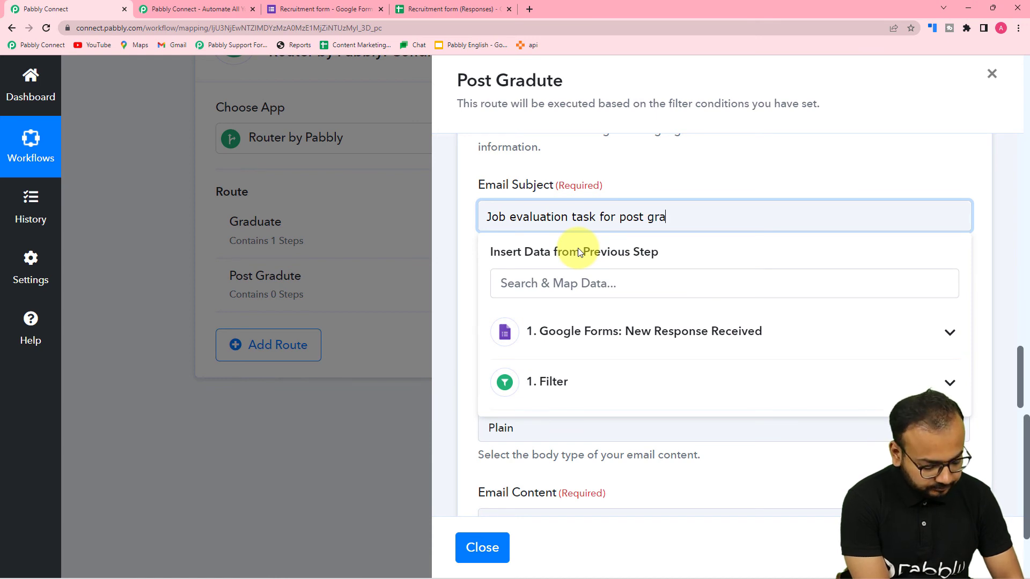
{"action": "type", "text": "duates"}
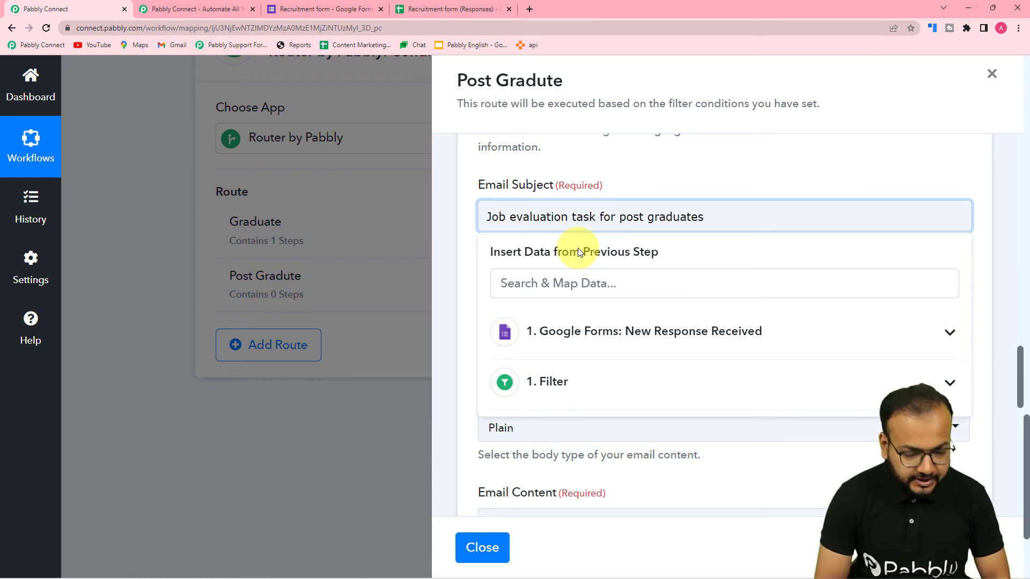
{"action": "type", "text": "."}
{"action": "left_click", "coordinate": [655, 156]}
{"action": "scroll", "coordinate": [655, 156], "scroll_direction": "down", "scroll_amount": 5}
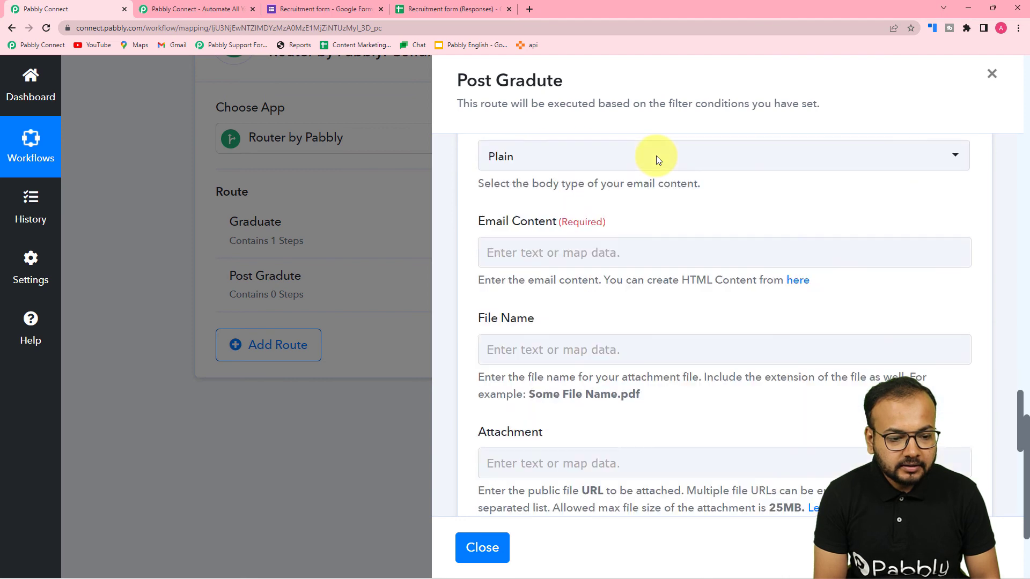
{"action": "scroll", "coordinate": [655, 156], "scroll_direction": "down", "scroll_amount": 1}
{"action": "left_click", "coordinate": [590, 207]}
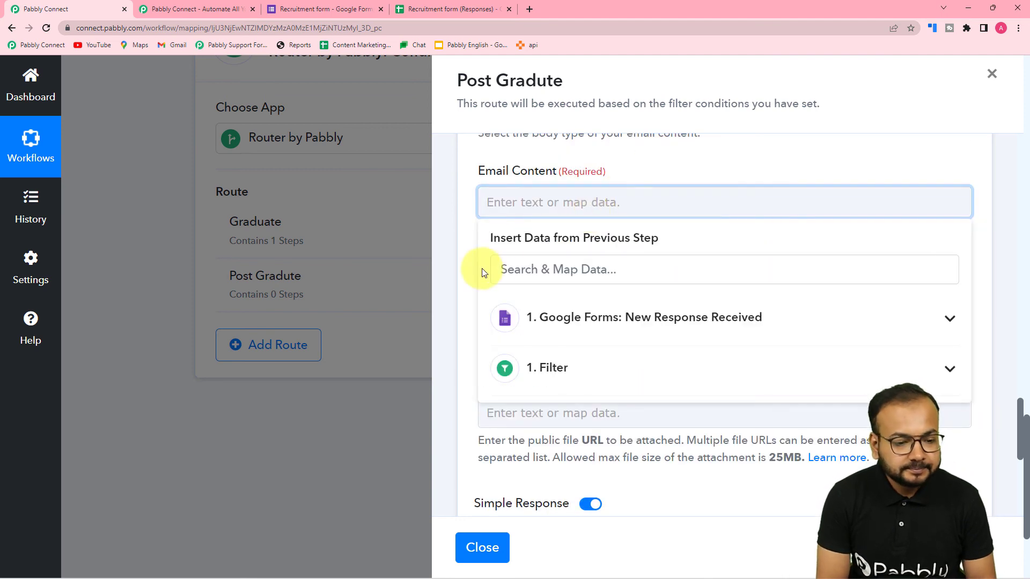
{"action": "type", "text": "Dear ,  We have recieved your job application. To shortlist for interview you have  to complete the task from this link: www.pabbly.com The tasks are designed for post graduate level according to your qualification.  You have to complete the tasks in given time. Regards."}
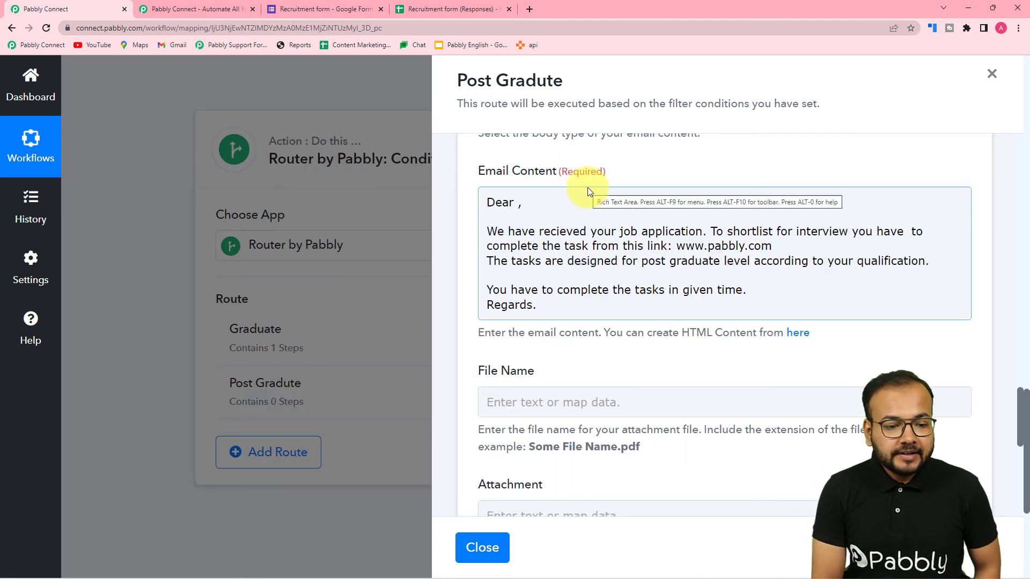
Step: Map the Email Address from the Google Forms response after "Dear" in the Email Content greeting
{"action": "left_click", "coordinate": [517, 202]}
{"action": "left_click", "coordinate": [518, 202]}
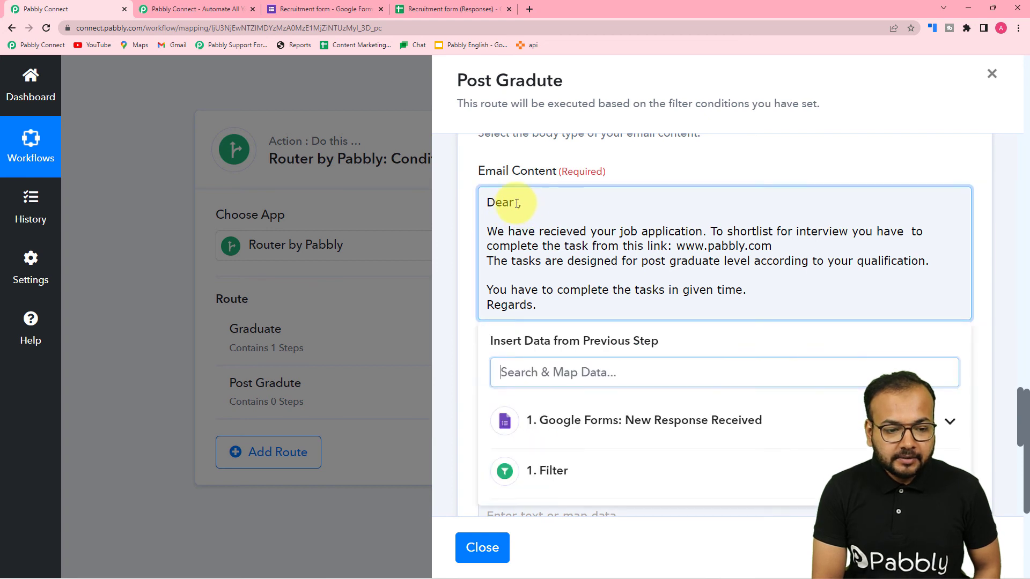
{"action": "scroll", "coordinate": [585, 386], "scroll_direction": "down", "scroll_amount": 1}
{"action": "left_click", "coordinate": [585, 384]}
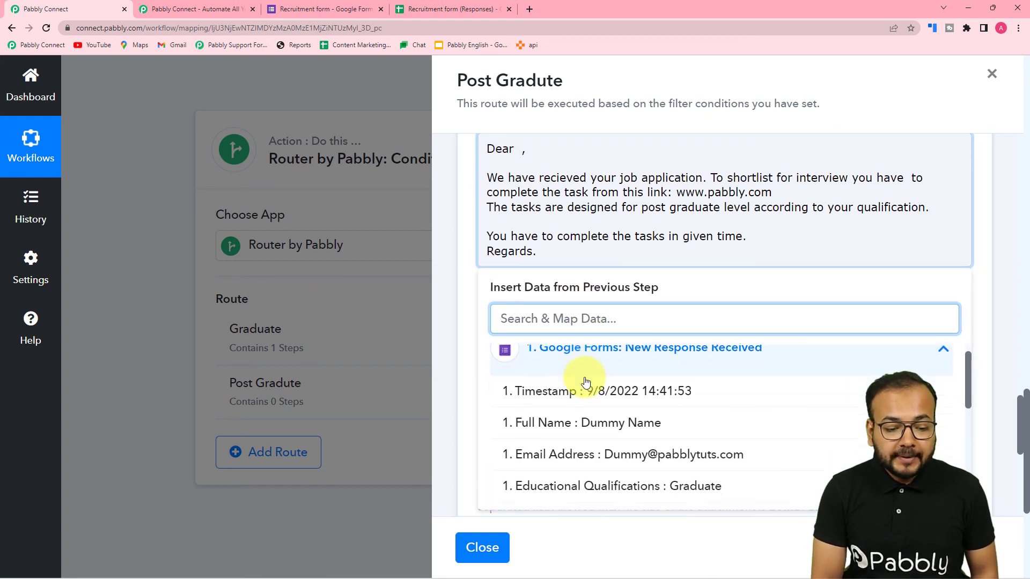
{"action": "scroll", "coordinate": [585, 383], "scroll_direction": "down", "scroll_amount": 2}
{"action": "left_click", "coordinate": [582, 373]}
{"action": "left_click", "coordinate": [460, 259]}
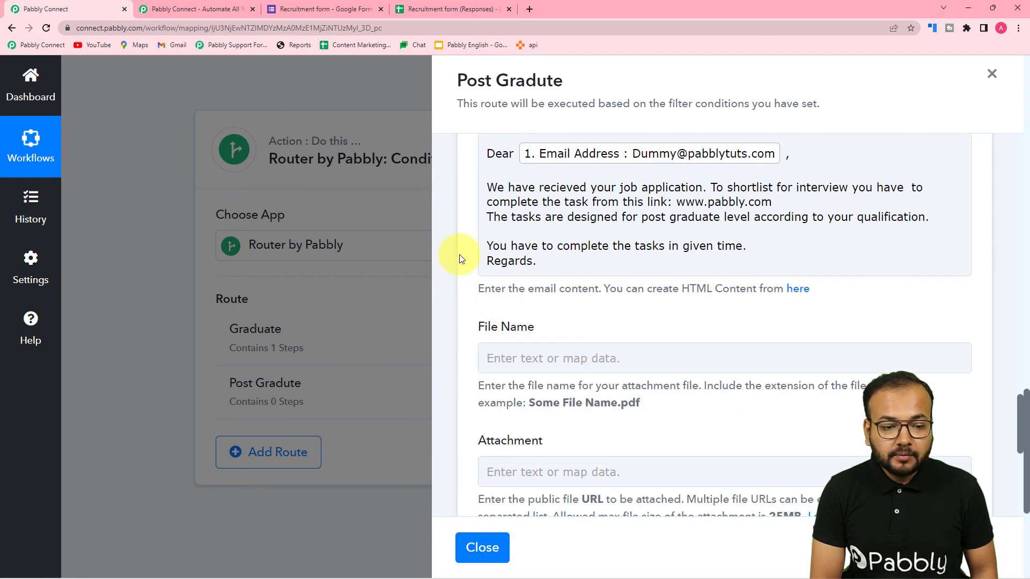
Step: Review the email content, save the Post Gradute route's Gmail step without sending a test request, and close the route
{"action": "scroll", "coordinate": [459, 254], "scroll_direction": "up", "scroll_amount": 2}
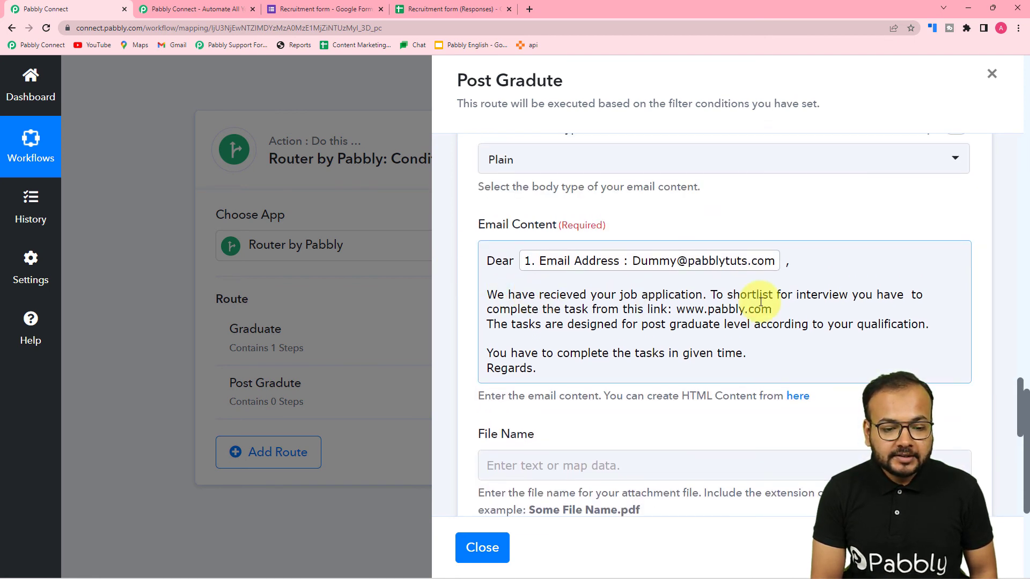
{"action": "left_click", "coordinate": [666, 325]}
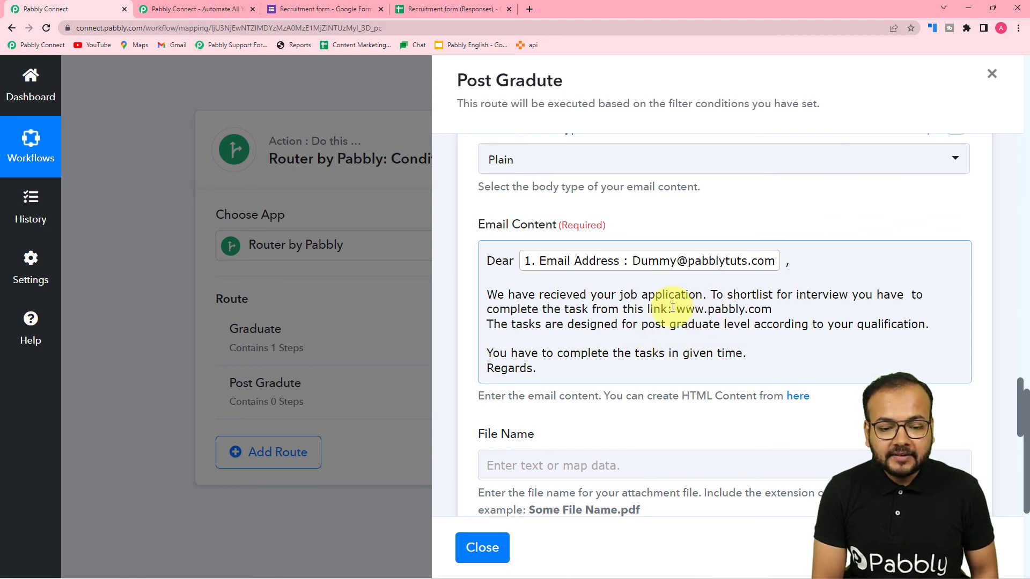
{"action": "scroll", "coordinate": [729, 300], "scroll_direction": "down", "scroll_amount": 1}
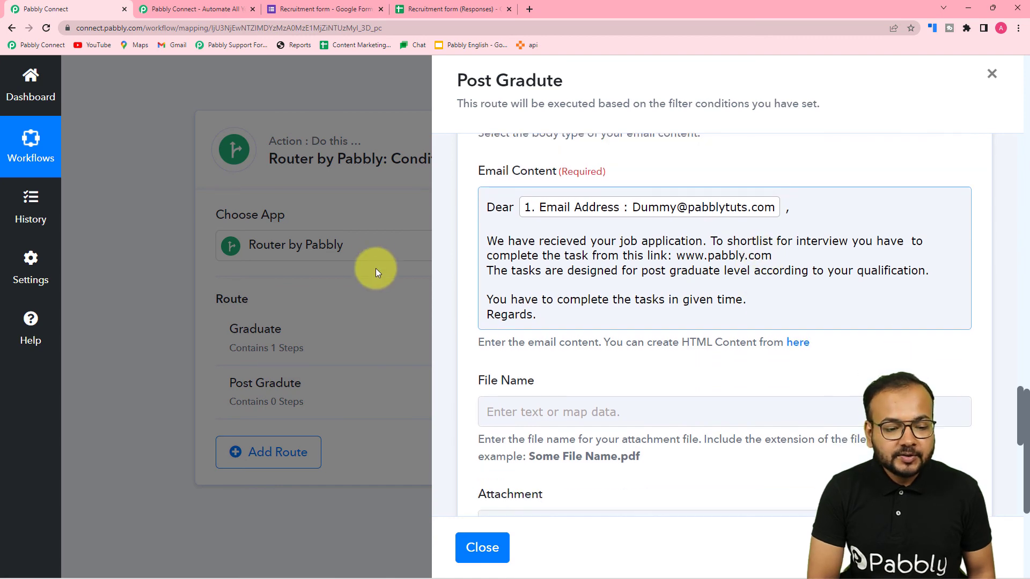
{"action": "scroll", "coordinate": [665, 295], "scroll_direction": "down", "scroll_amount": 5}
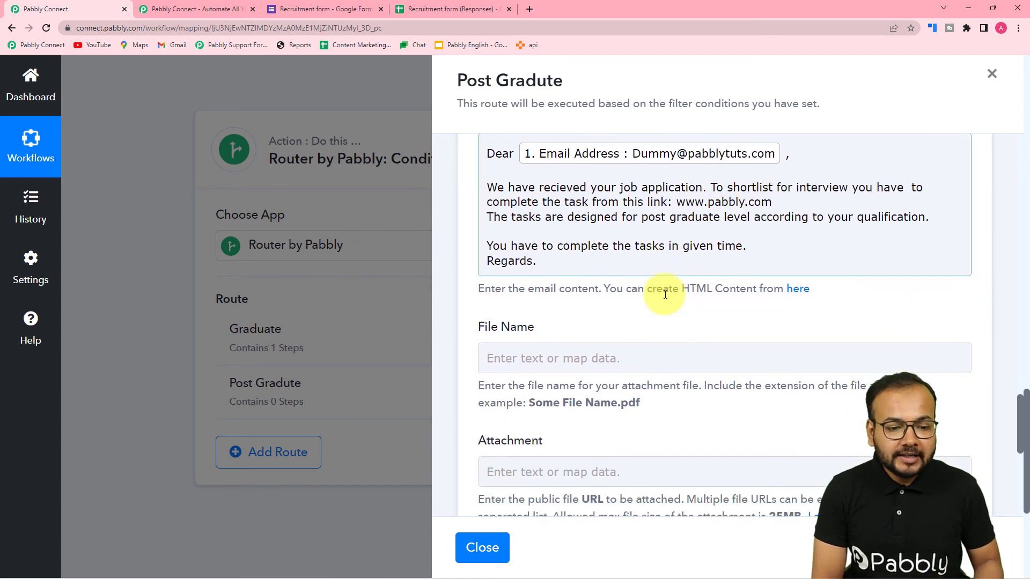
{"action": "scroll", "coordinate": [555, 245], "scroll_direction": "up", "scroll_amount": 10}
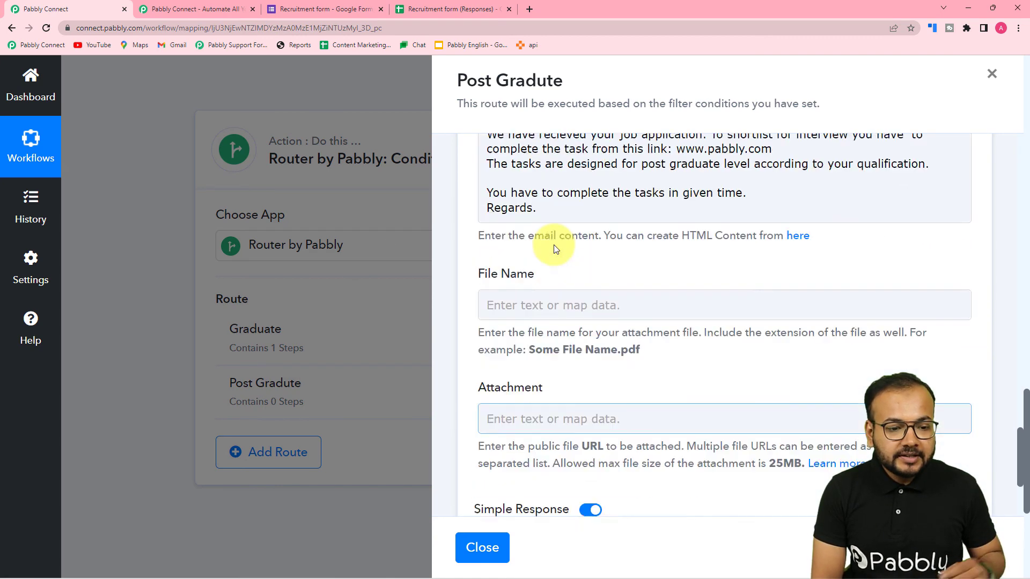
{"action": "scroll", "coordinate": [554, 244], "scroll_direction": "down", "scroll_amount": 3}
{"action": "scroll", "coordinate": [578, 346], "scroll_direction": "down", "scroll_amount": 6}
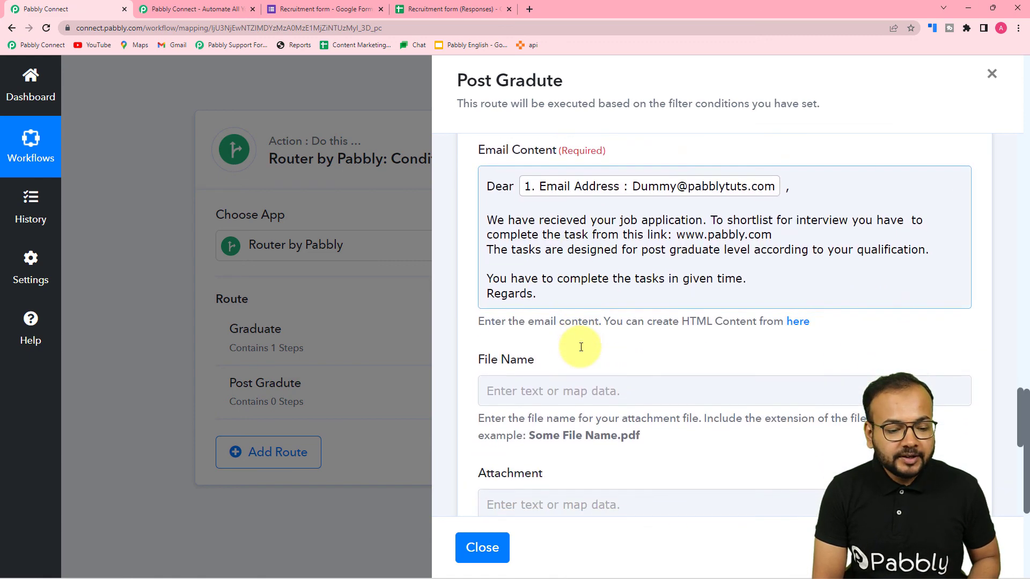
{"action": "left_click", "coordinate": [497, 434]}
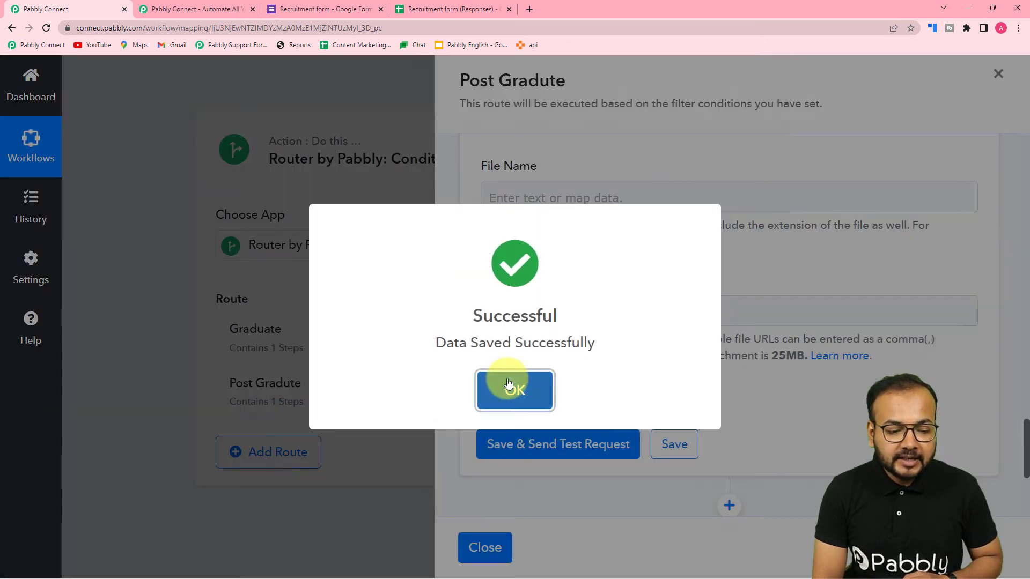
{"action": "left_click", "coordinate": [509, 385]}
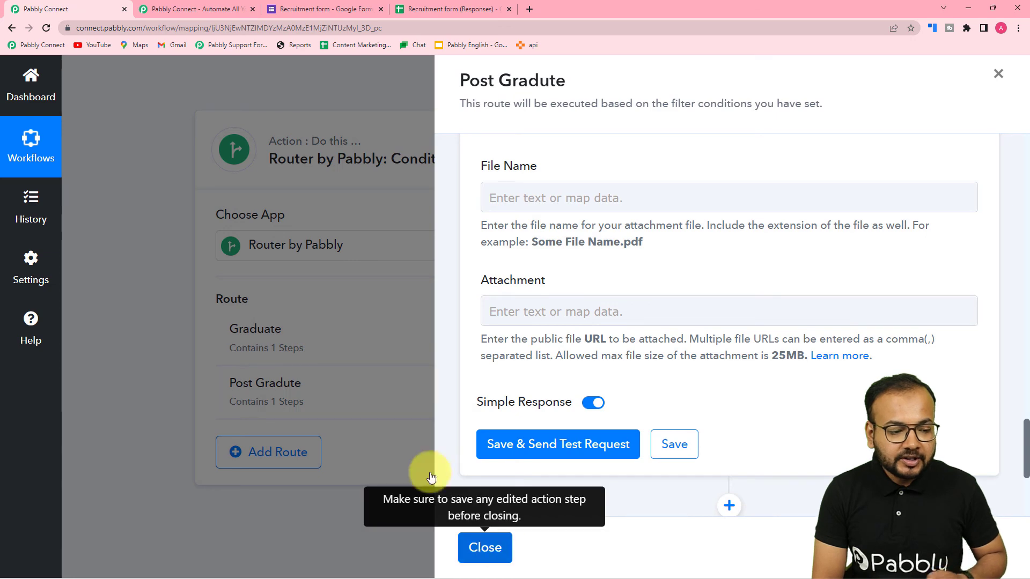
{"action": "left_click", "coordinate": [485, 547]}
Step: Collapse the Google Forms trigger step at the start of the Recruitment Automation workflow
{"action": "scroll", "coordinate": [617, 300], "scroll_direction": "up", "scroll_amount": 10}
{"action": "scroll", "coordinate": [617, 300], "scroll_direction": "up", "scroll_amount": 10}
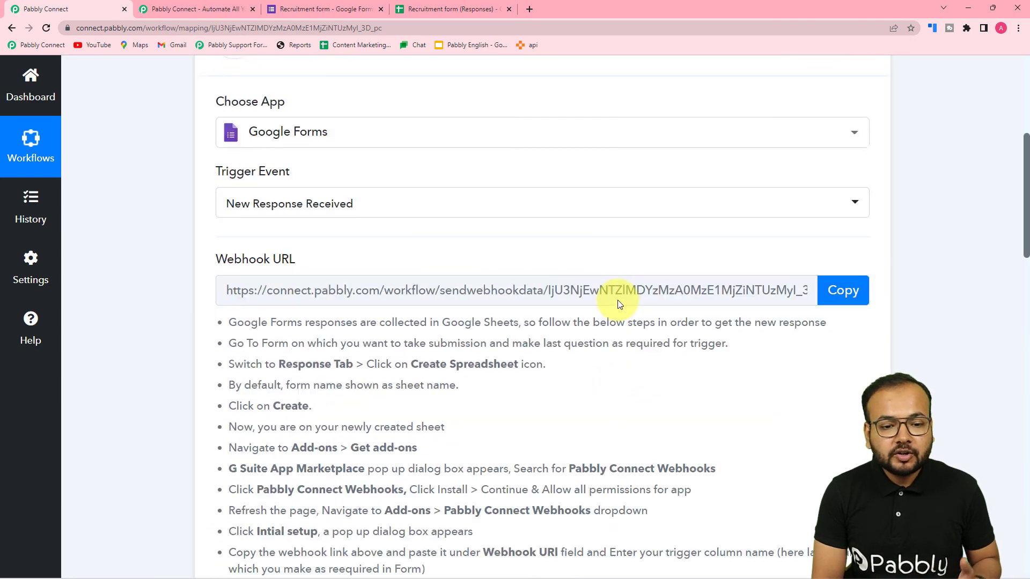
{"action": "left_click", "coordinate": [867, 233]}
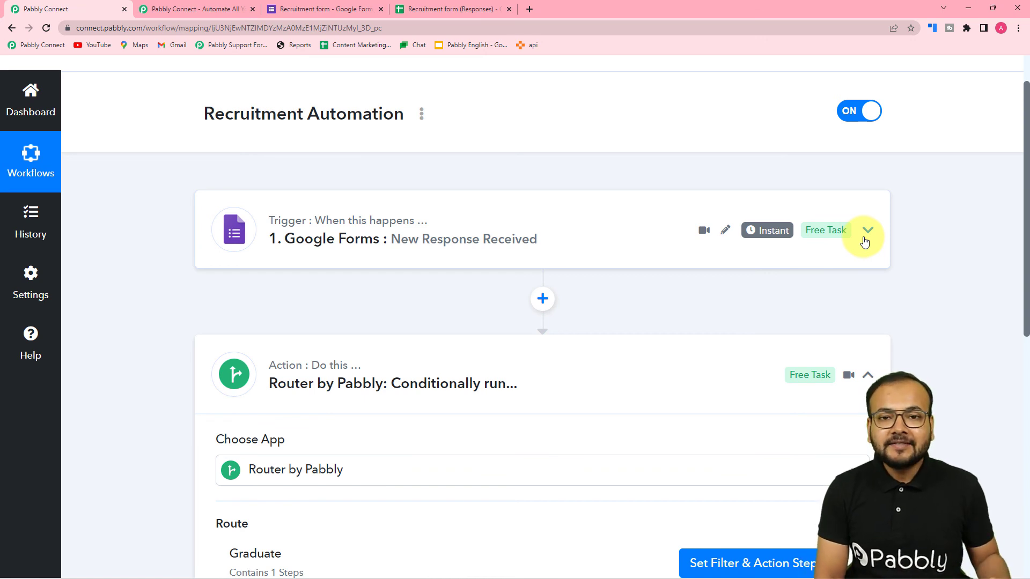
Step: Look over the Recruitment form's questions in Google Forms and return to the Pabbly Connect workflow
{"action": "left_click", "coordinate": [344, 9]}
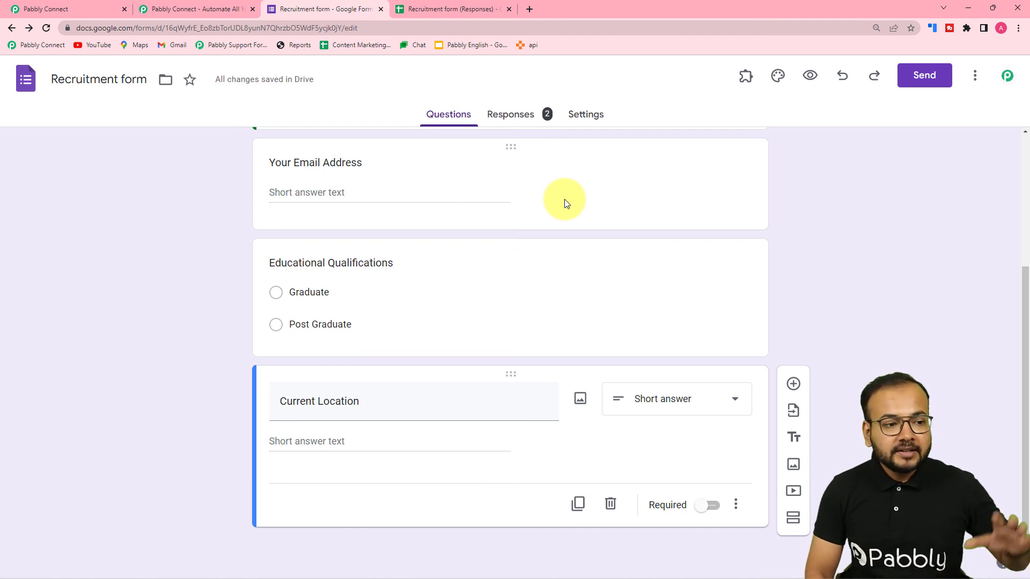
{"action": "left_click", "coordinate": [84, 8]}
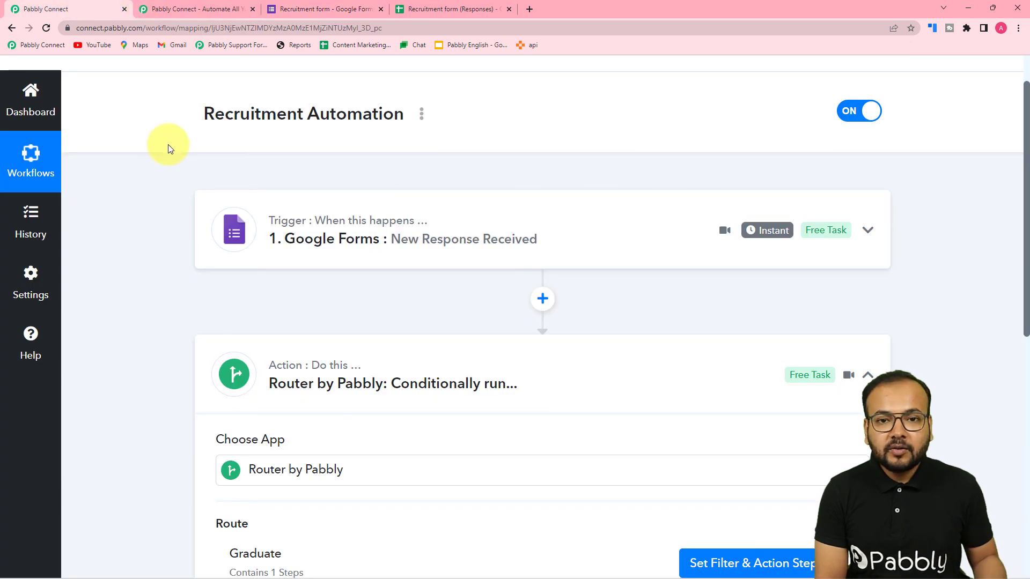
{"action": "scroll", "coordinate": [168, 145], "scroll_direction": "up", "scroll_amount": 1}
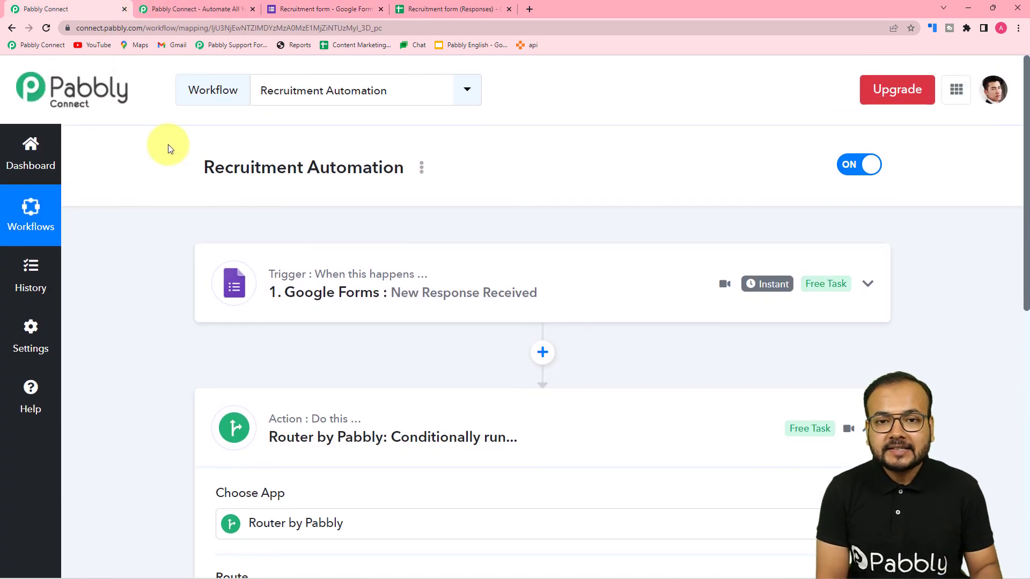